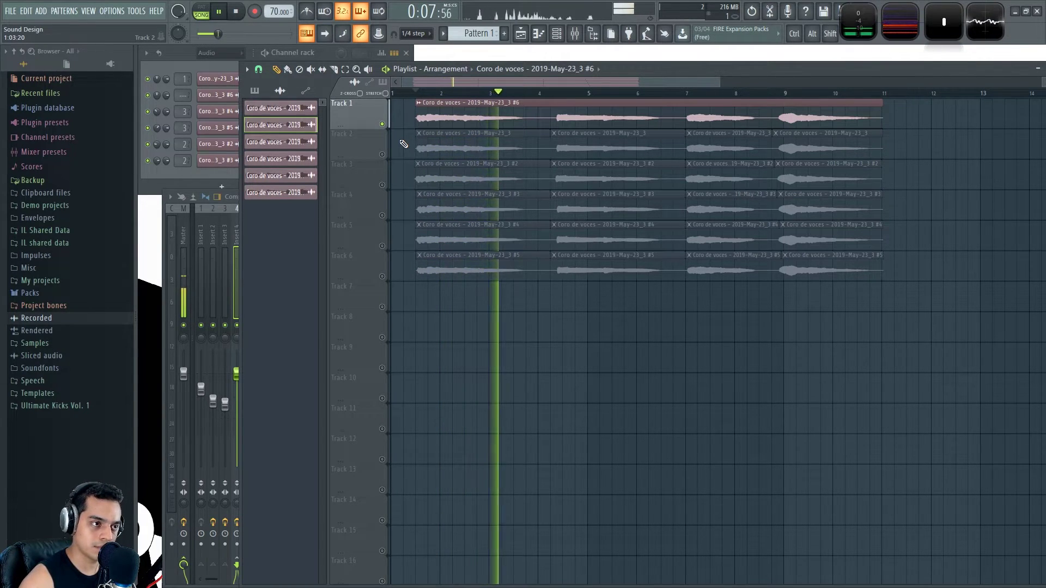
Step: Mute Track 1, activate Tracks 2 to 6, and play the five layered choir voices
key("space")
right_click(382, 124)
left_click(382, 124)
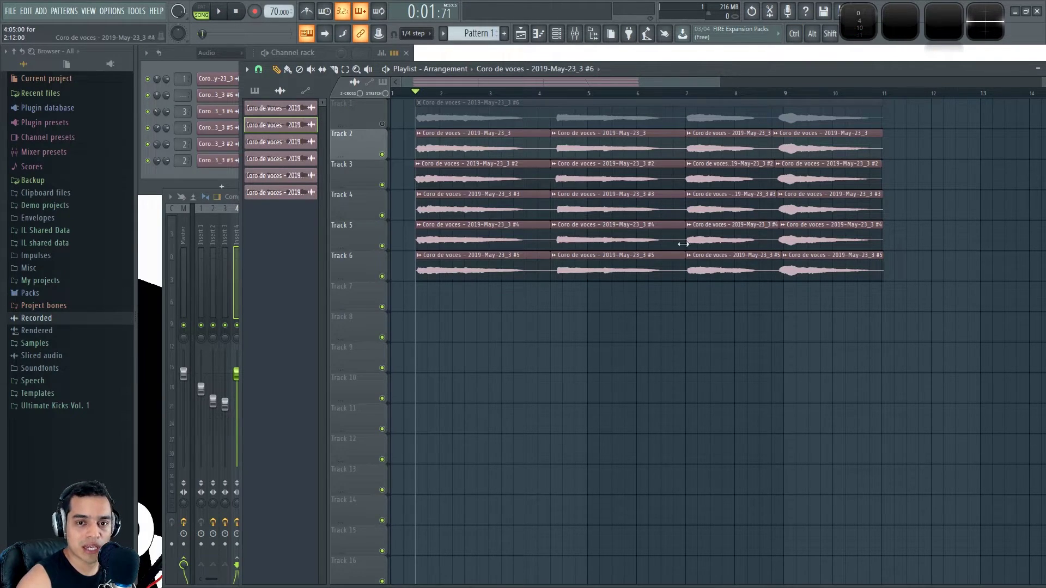
key("space")
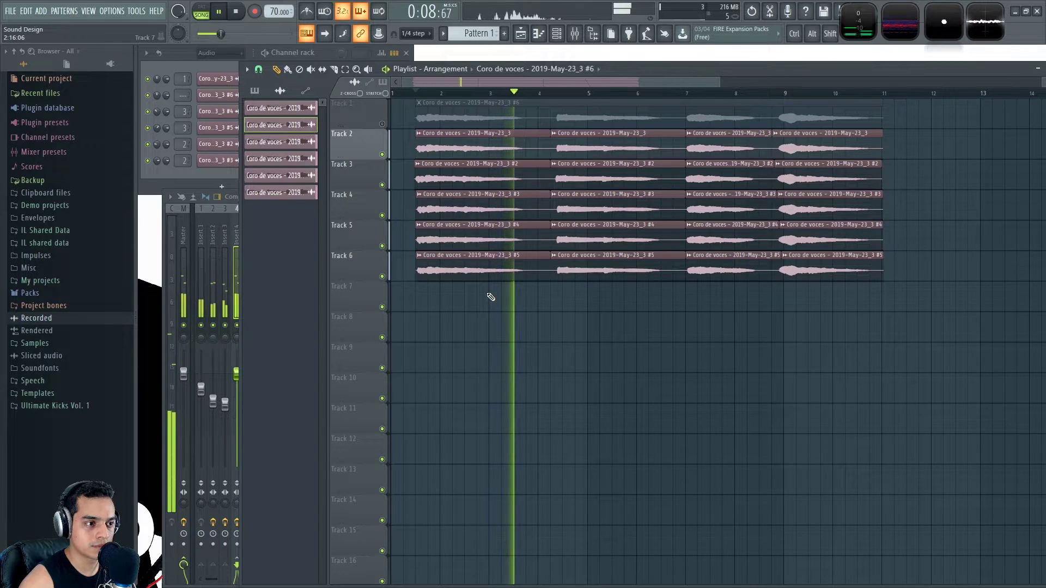
left_click_drag(541, 296, 519, 302)
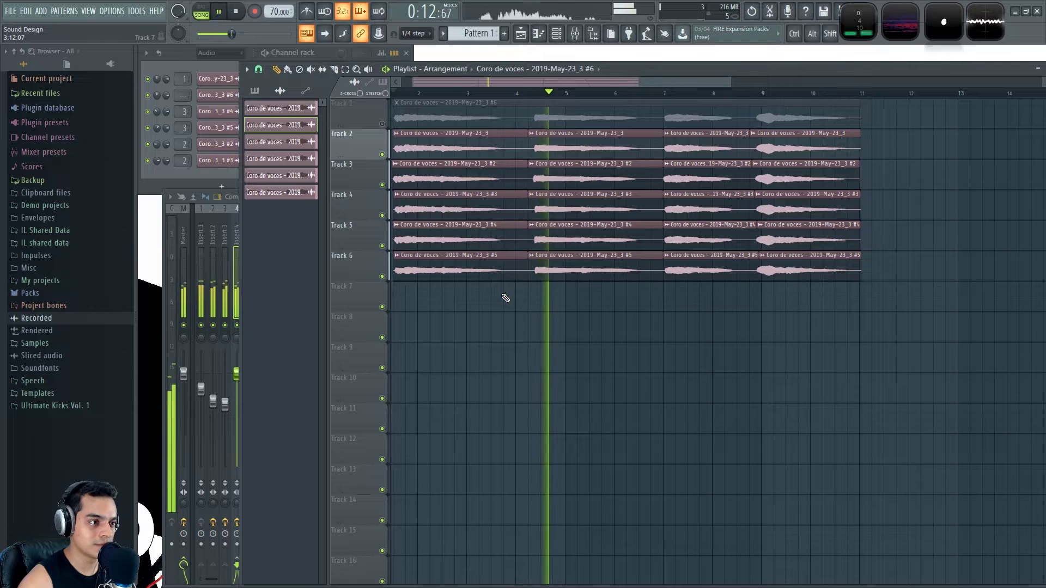
left_click_drag(481, 305, 504, 309)
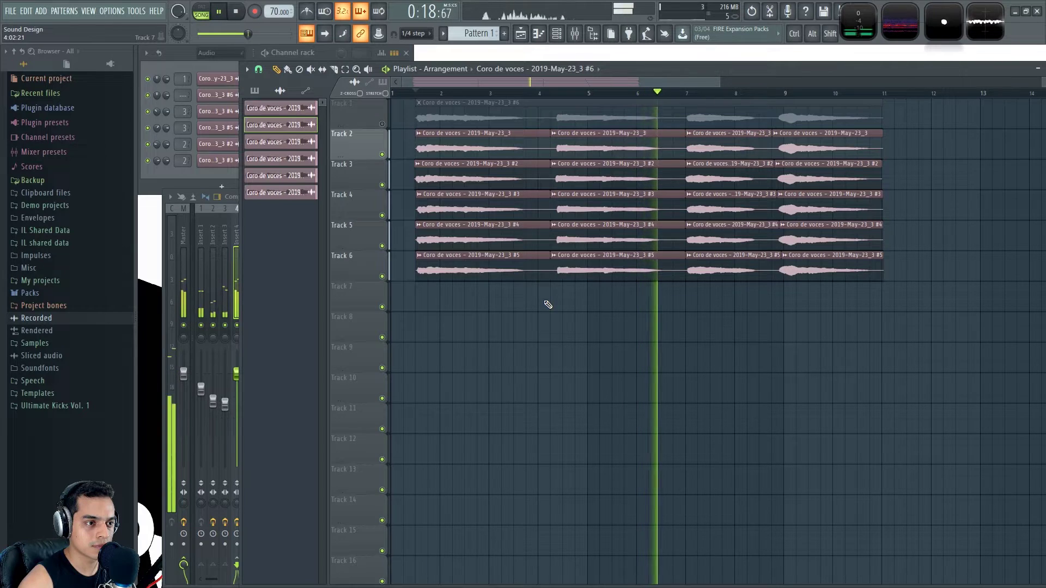
key("space")
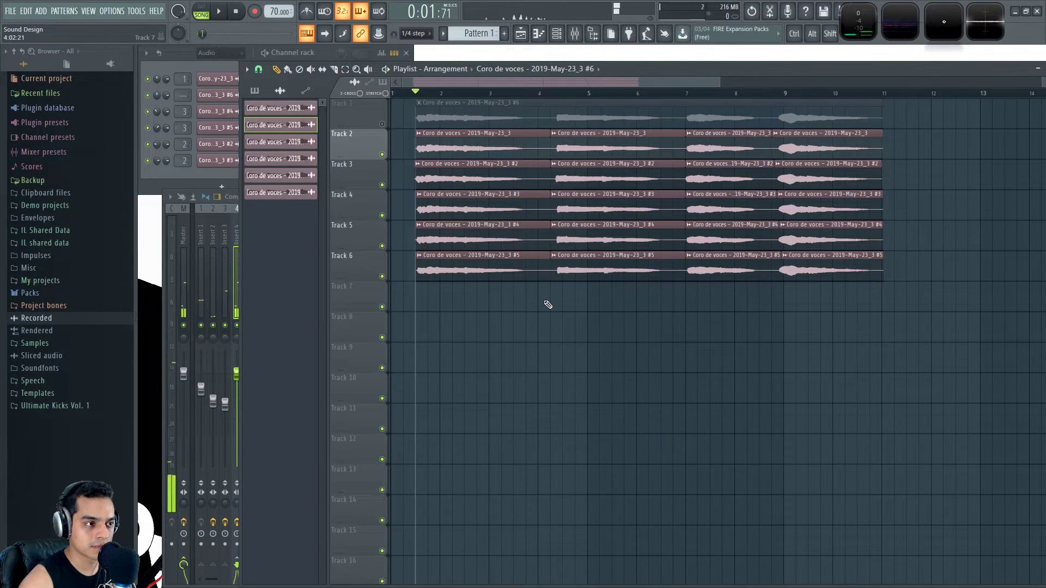
left_click(235, 12)
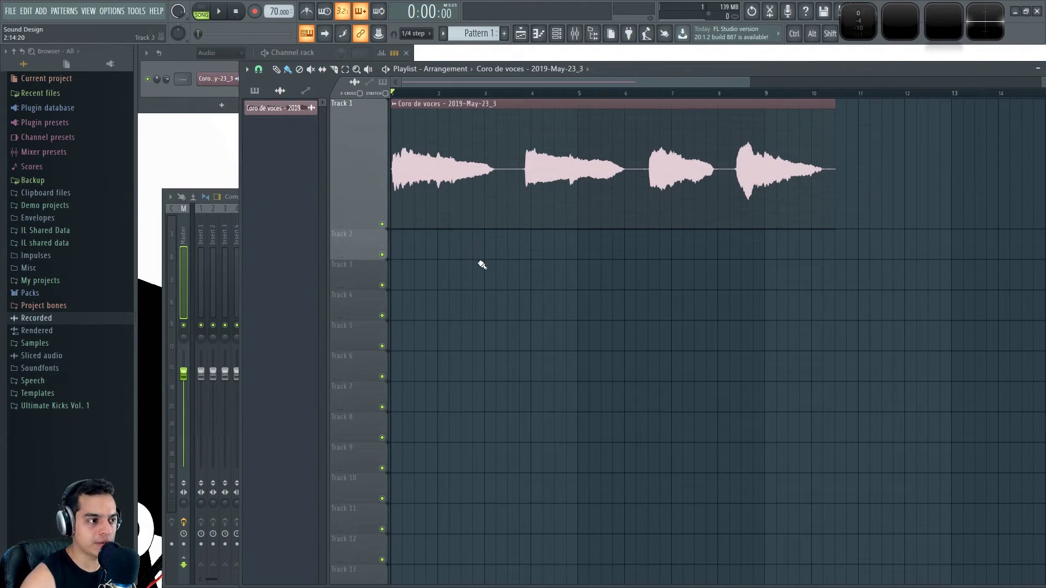
Step: Increase Track 1's height and play the single original voice clip from the start
scroll(455, 178, "up", 2)
left_click_drag(473, 85, 451, 87)
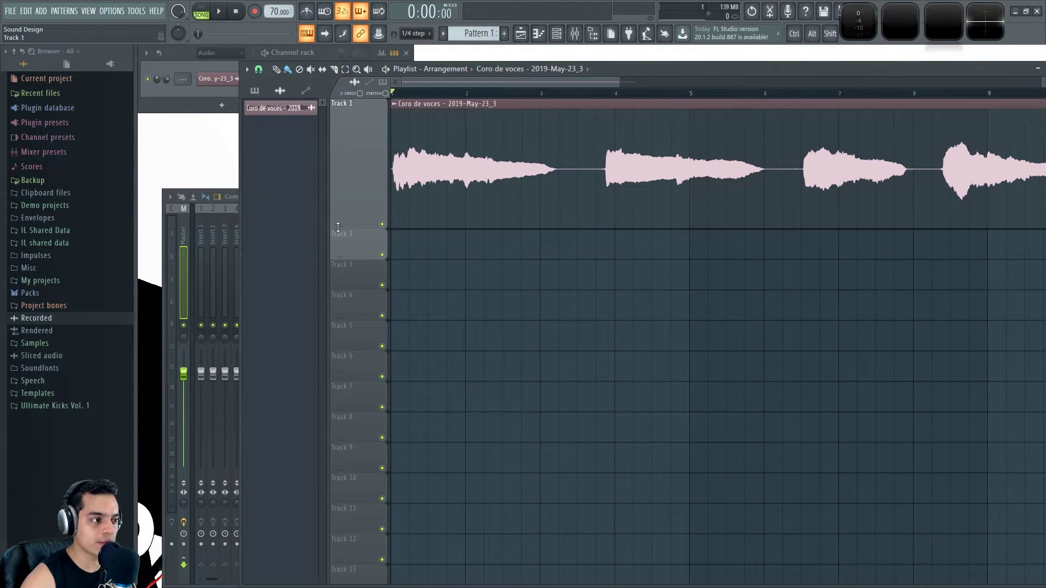
left_click_drag(338, 227, 339, 260)
scroll(538, 300, "down", 3)
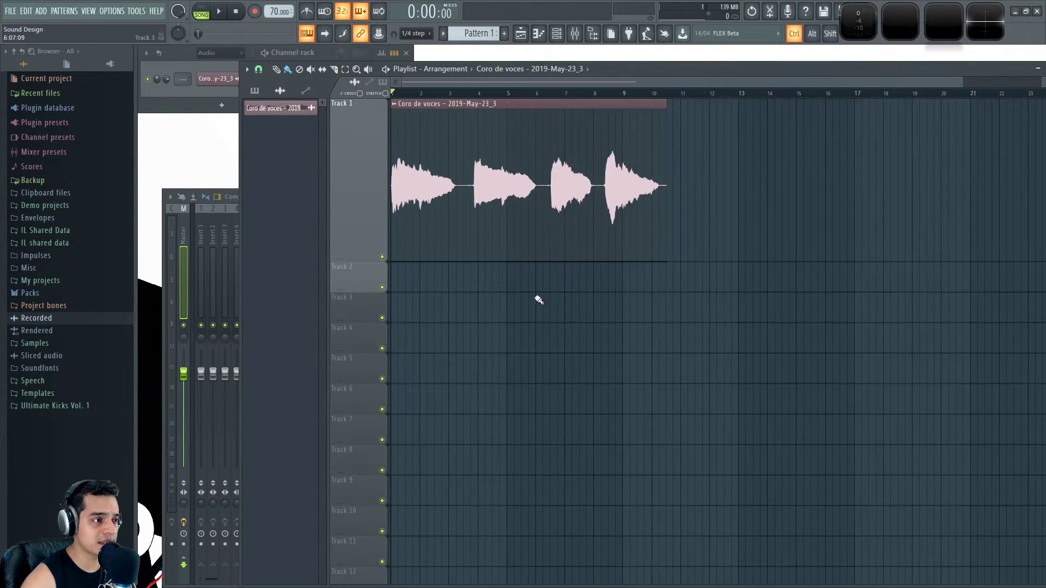
left_click(220, 13)
scroll(497, 322, "up", 2)
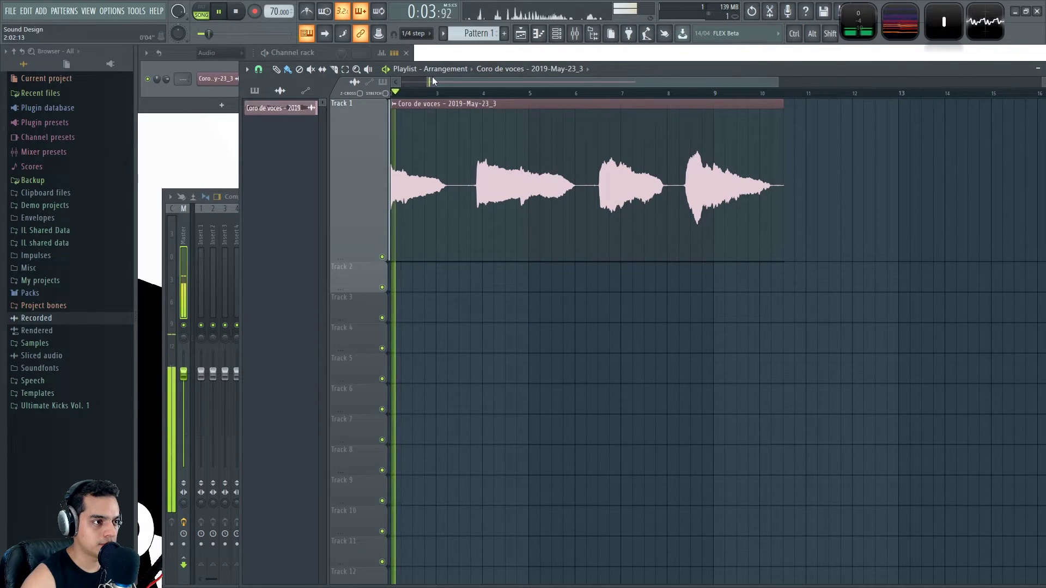
left_click_drag(432, 81, 379, 90)
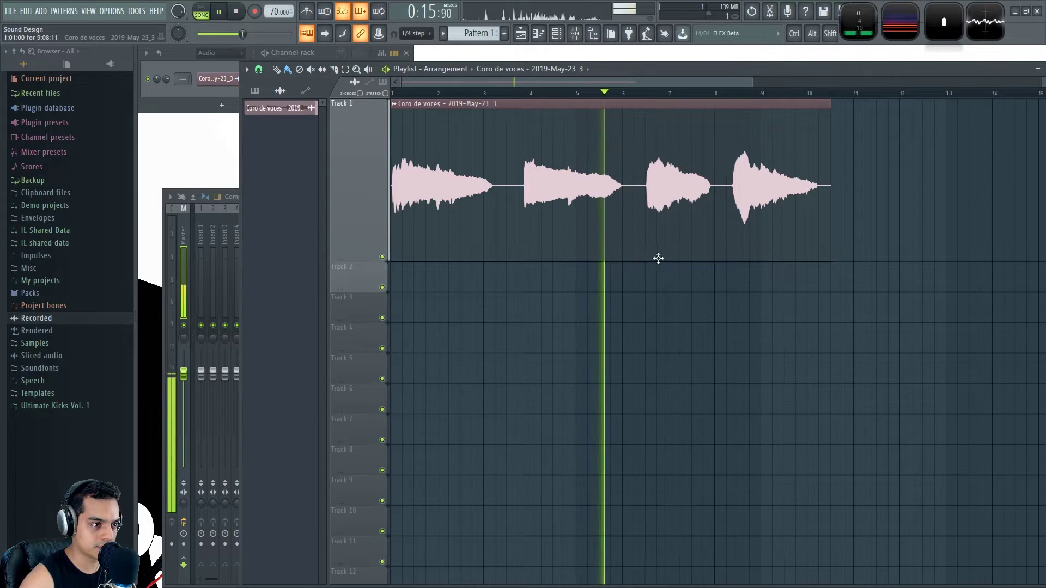
key("space")
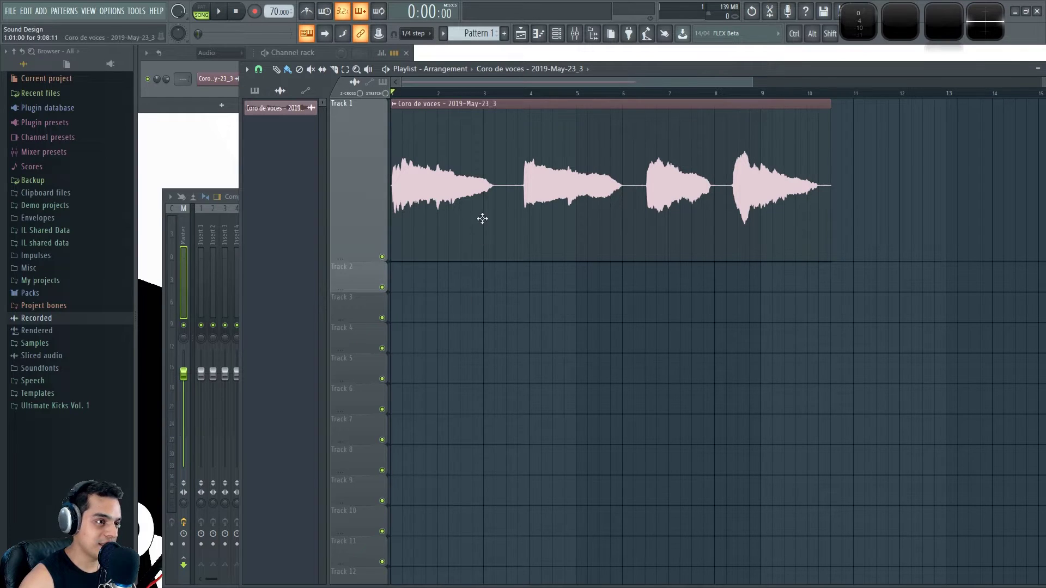
Step: Move the voice clip on Track 1 so it starts at bar 5
left_click_drag(474, 181, 649, 171)
scroll(732, 327, "down", 1)
scroll(708, 311, "right", 2)
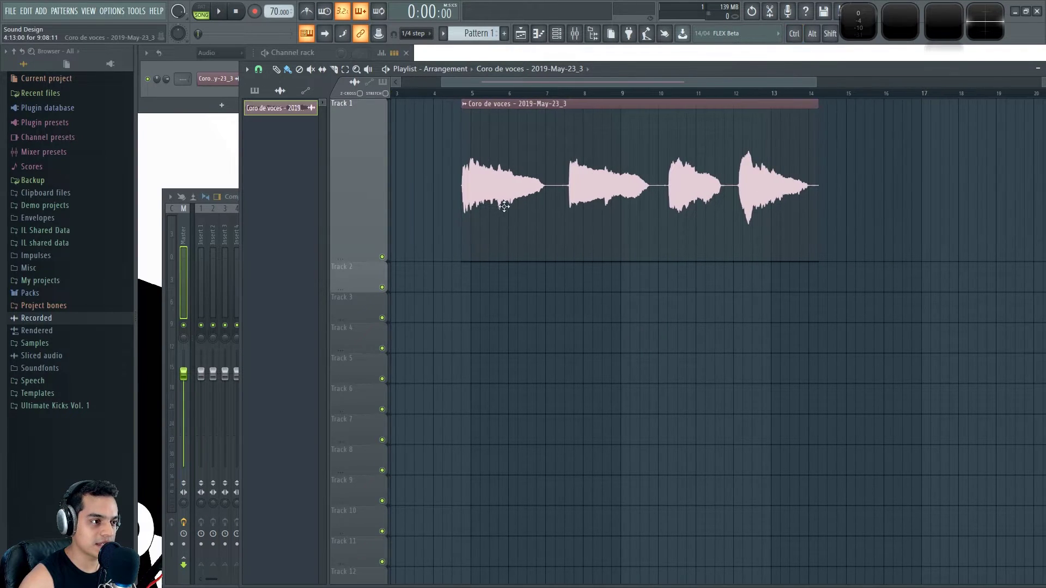
scroll(549, 246, "up", 3)
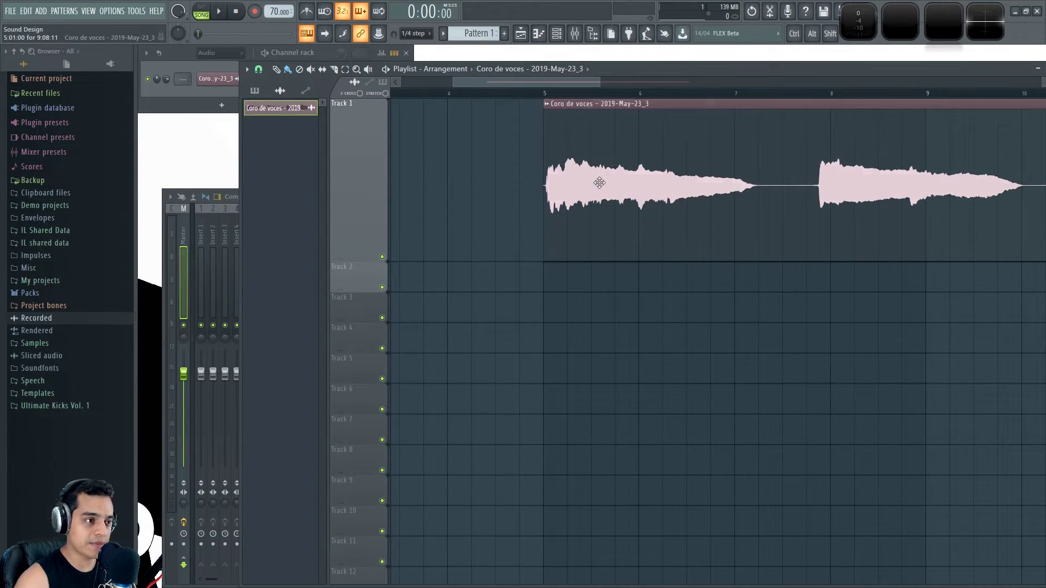
Step: Route the voice clip's channel to mixer track 1 in its channel settings
double_click(599, 183)
left_click_drag(491, 176, 491, 170)
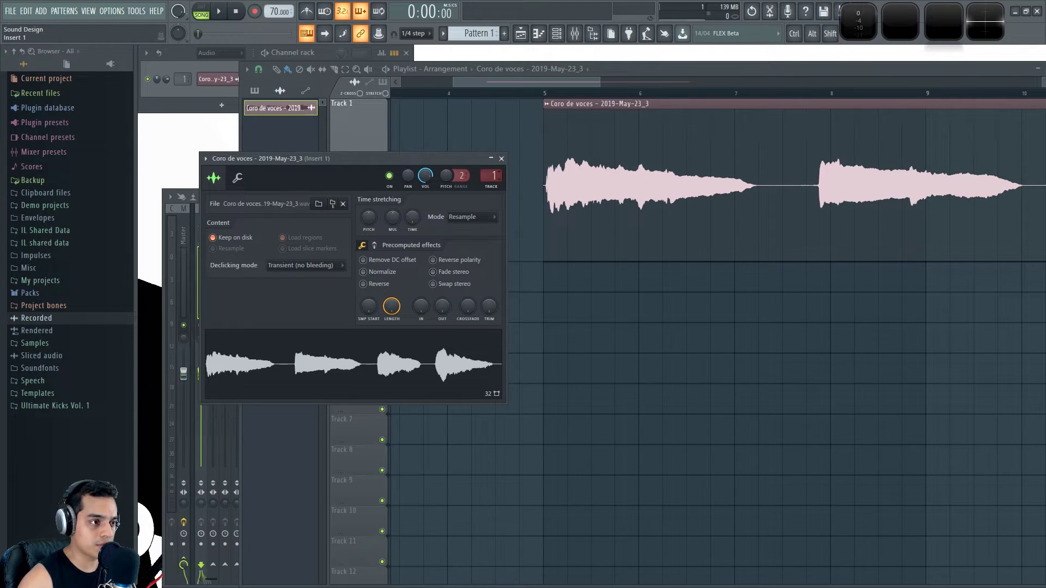
left_click(501, 159)
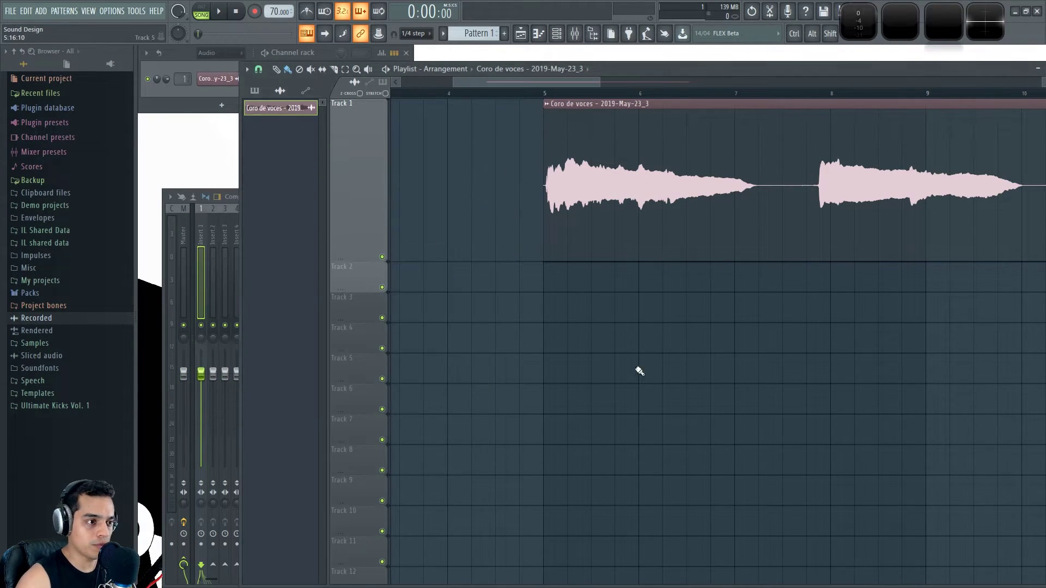
Step: Place a copy of the voice clip on Track 2 at bar 5 and make it unique
scroll(644, 326, "down", 4)
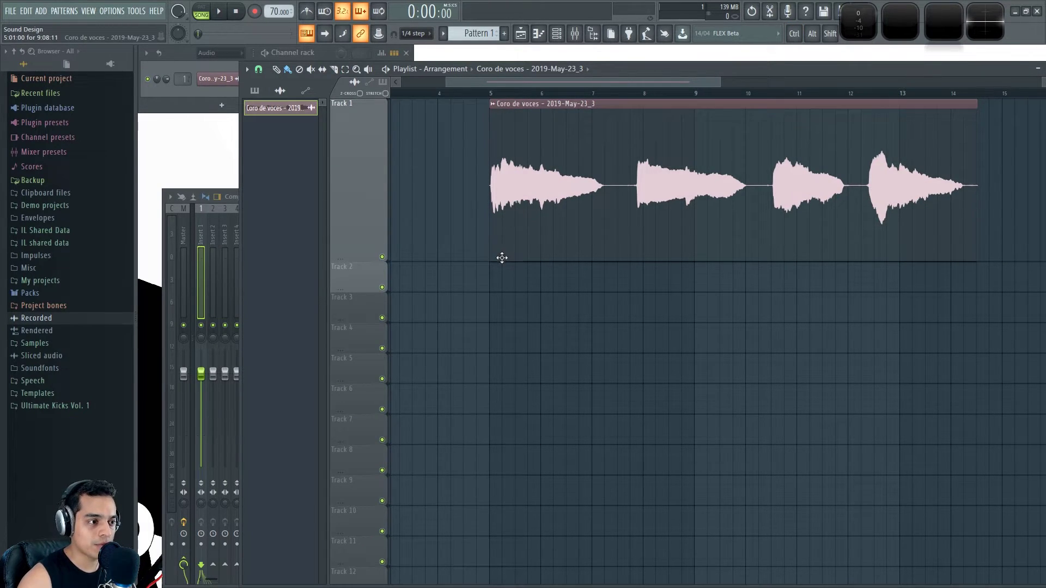
left_click(493, 278)
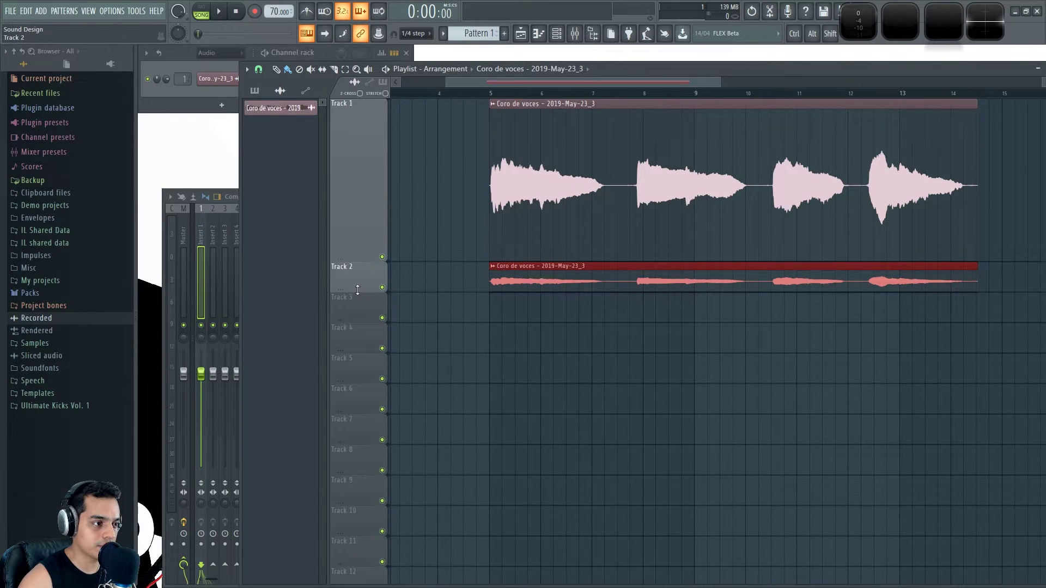
right_click(341, 260)
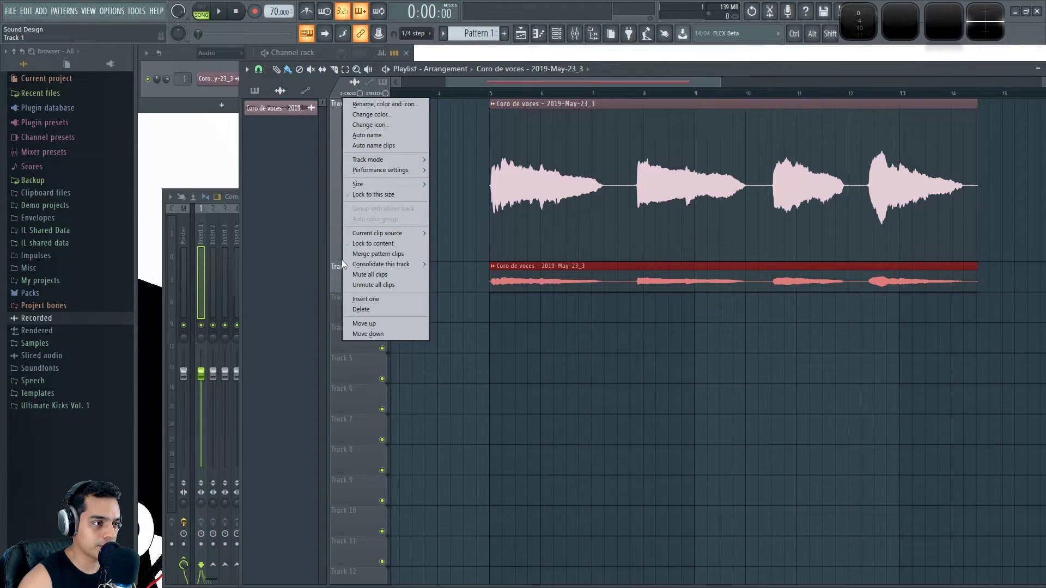
left_click(571, 361)
right_click(494, 271)
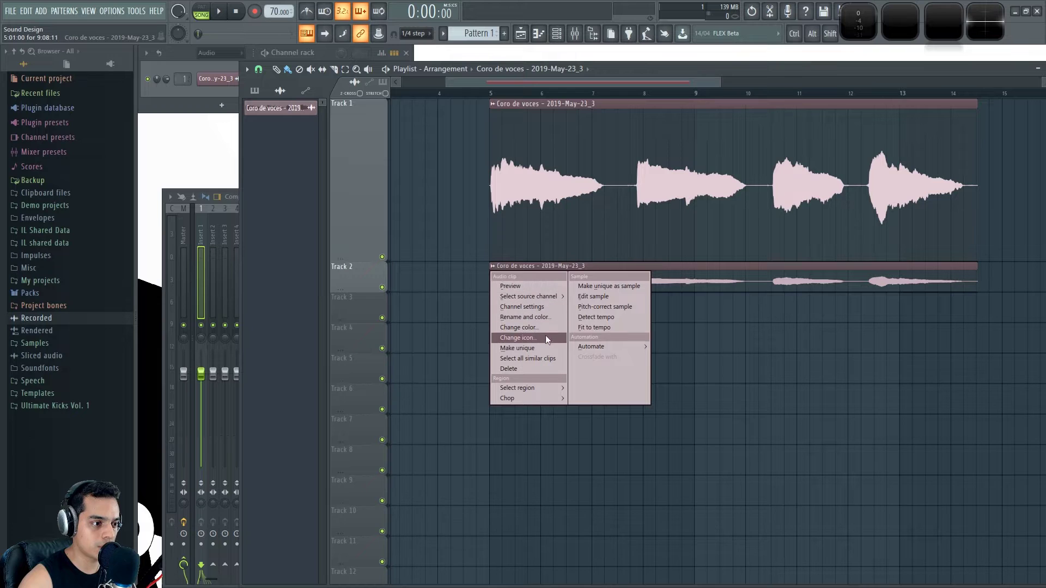
left_click(539, 348)
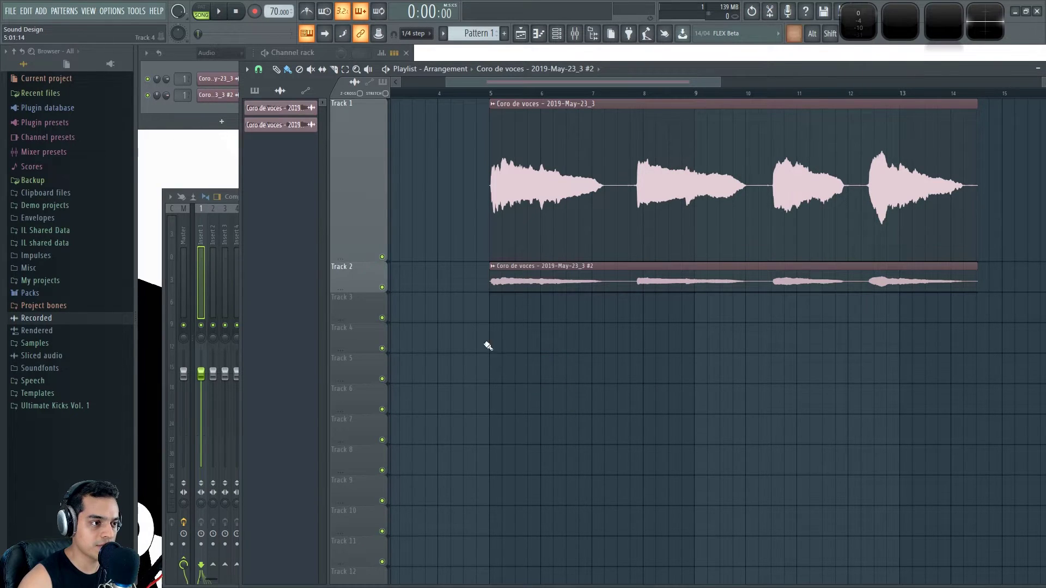
Step: Increase Track 2's height and shift its clip slightly earlier than the Track 1 clip
scroll(487, 346, "up", 3)
left_click_drag(341, 292, 341, 343)
scroll(470, 304, "up", 3)
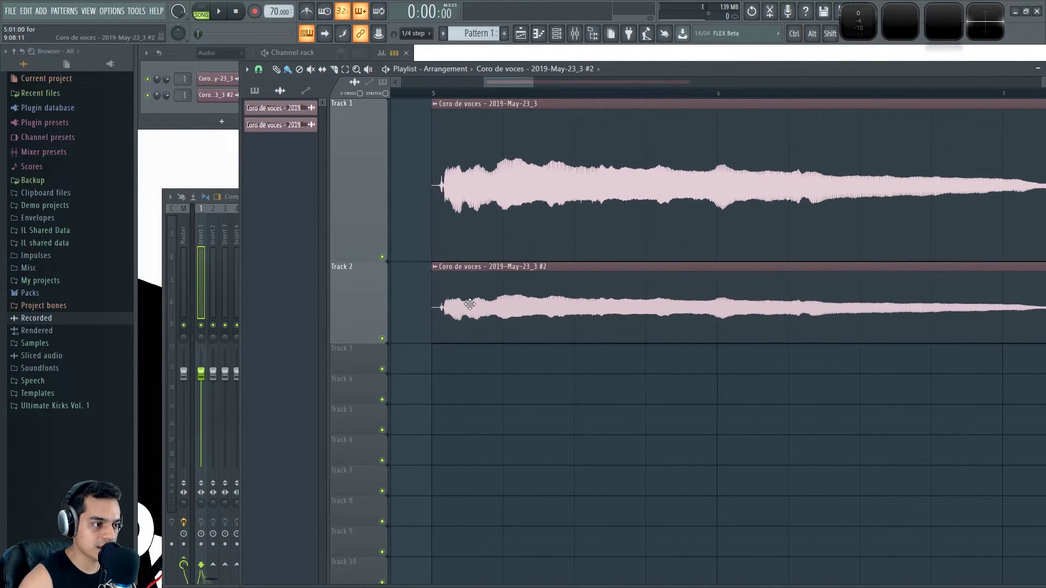
left_click_drag(480, 302, 498, 301)
left_click_drag(453, 409, 494, 372)
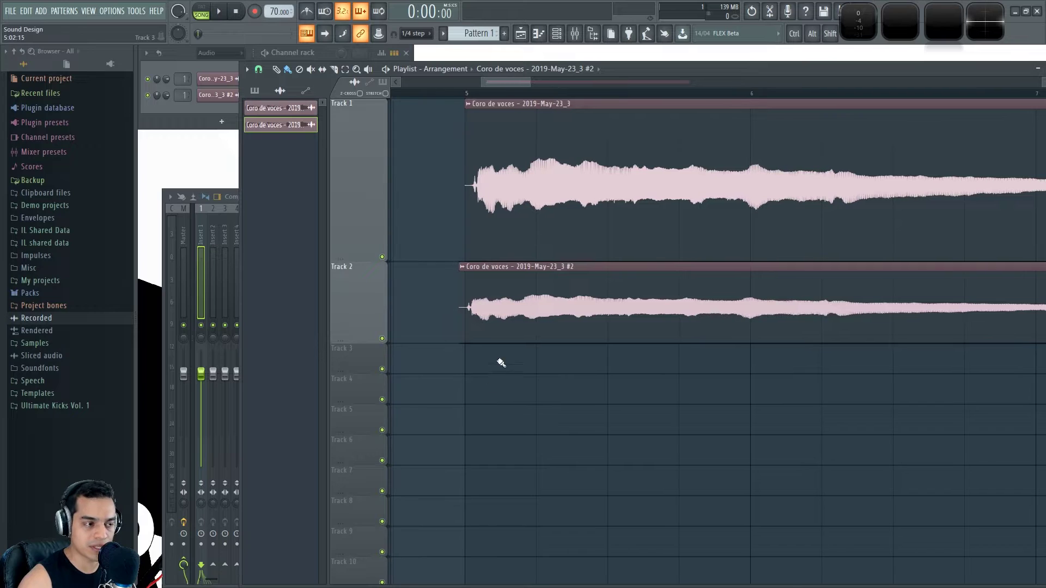
left_click_drag(518, 304, 517, 306)
Step: Pan the Track 2 clip's channel 46% left
double_click(523, 300)
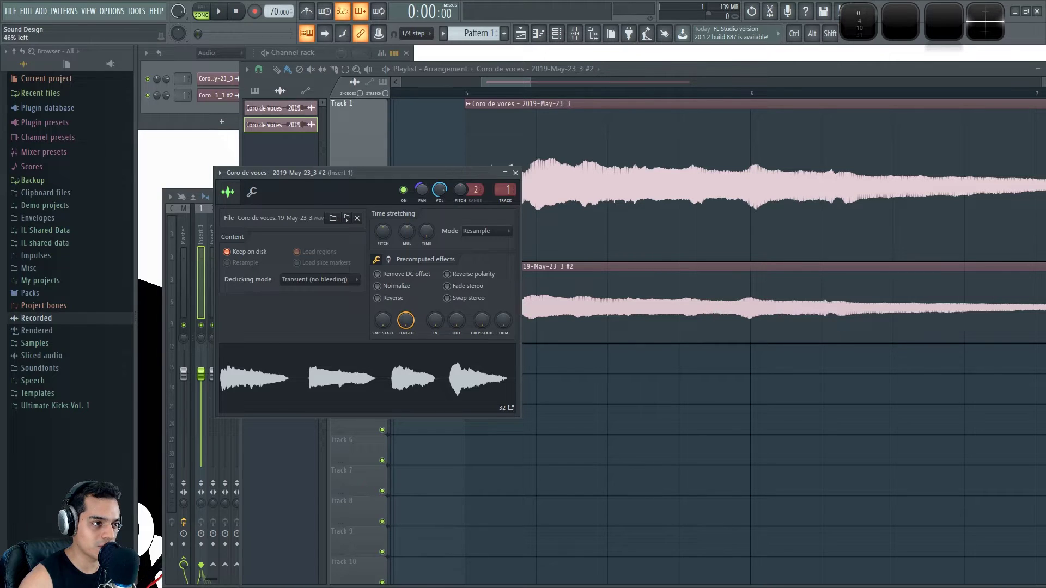
left_click(515, 174)
Step: Select both clips and move them together to start around step 9 of bar 1
key("space")
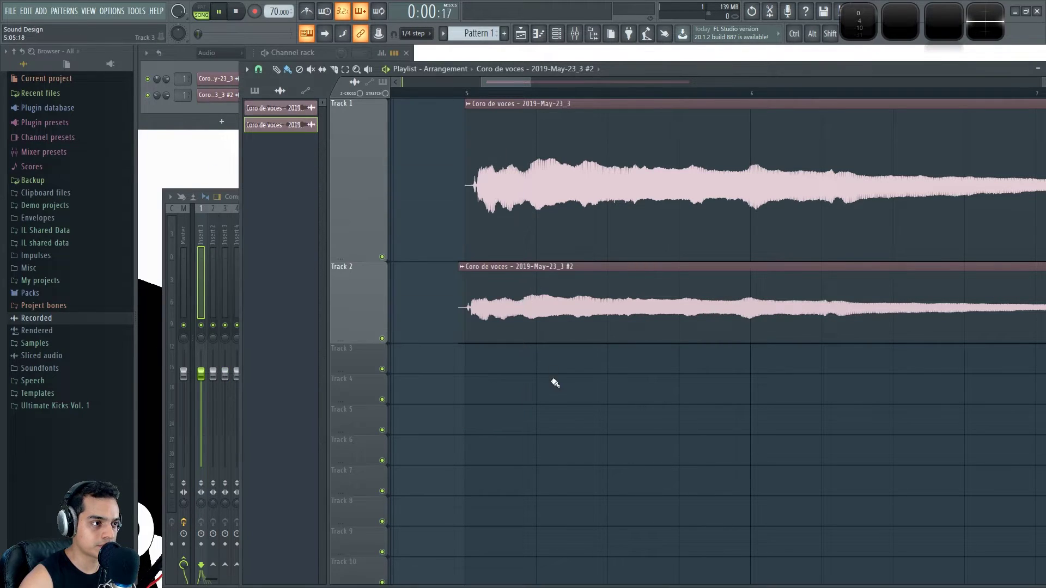
scroll(537, 403, "down", 5)
left_click_drag(485, 81, 433, 82)
key("ctrl+a")
left_click_drag(759, 194, 514, 179)
scroll(446, 107, "up", 3)
Step: Play the two offset voice clips together from the beginning of the Track 1 clip
key("space")
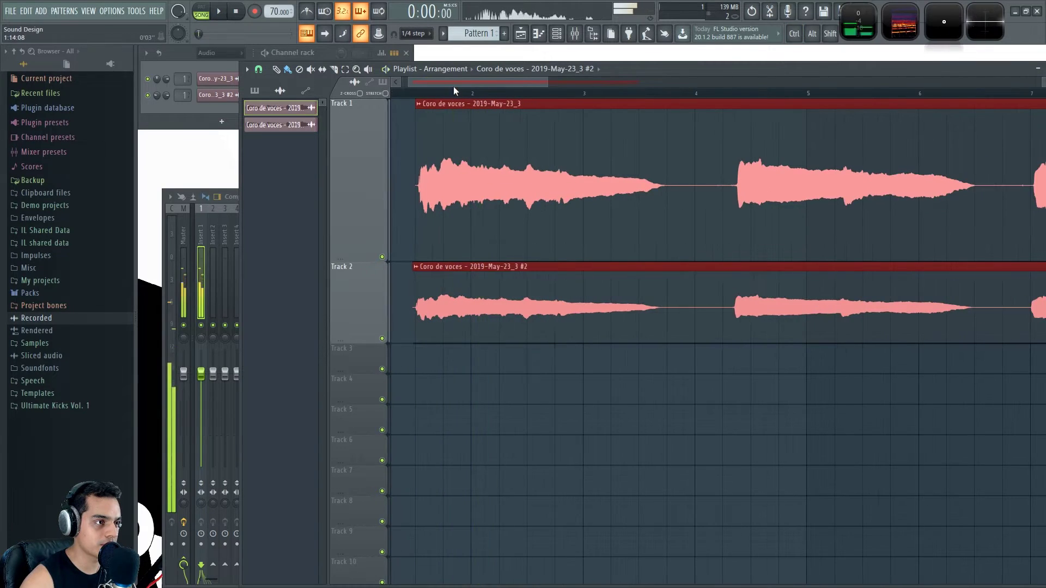
left_click_drag(453, 85, 435, 86)
key("space")
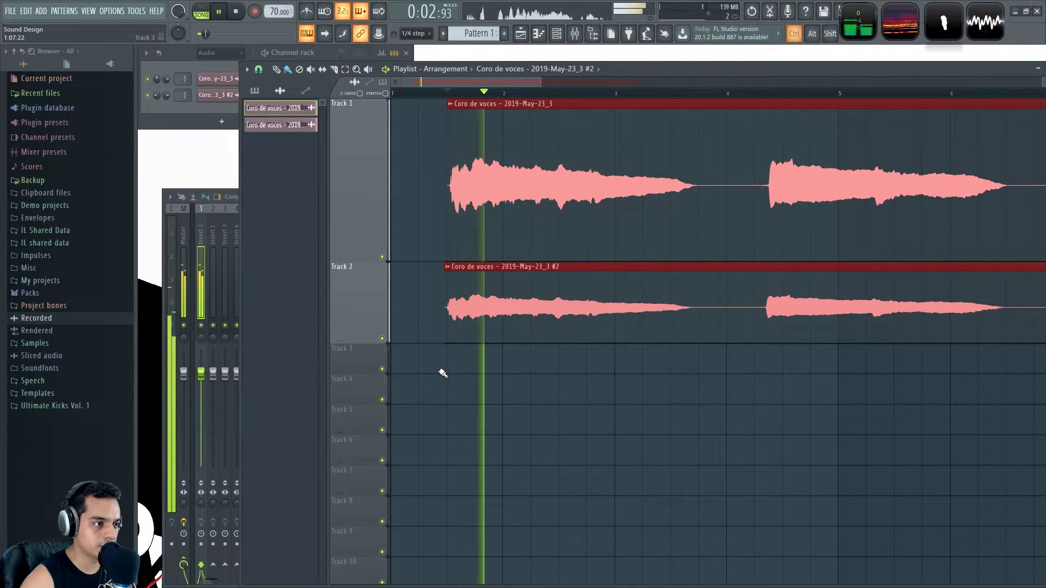
scroll(438, 372, "up", 3)
scroll(444, 371, "down", 4)
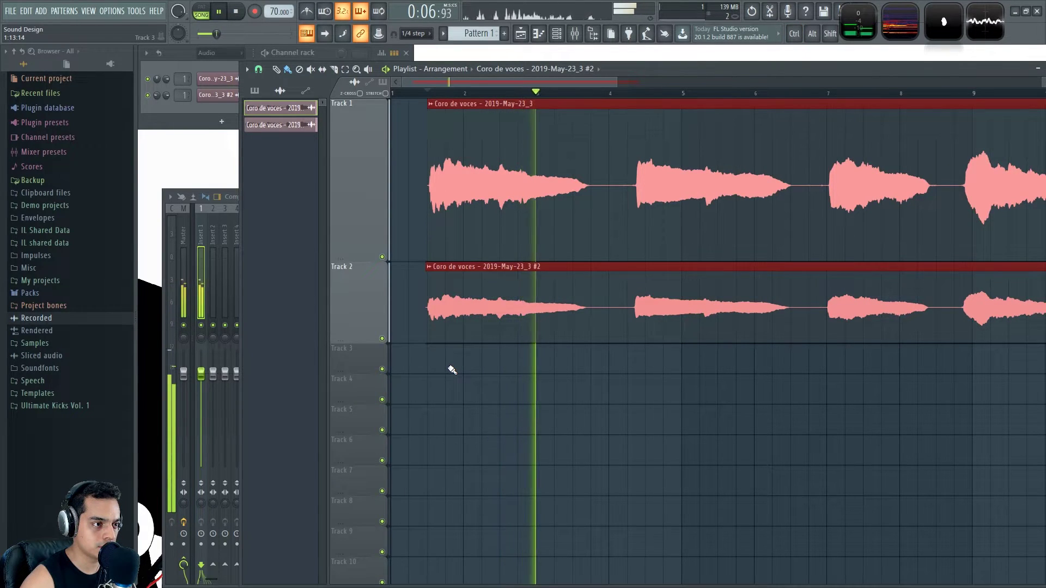
key("space")
Step: Place a copy of the Track 2 clip on Track 3 at step 9 of bar 1 and make it unique
scroll(450, 366, "up", 4)
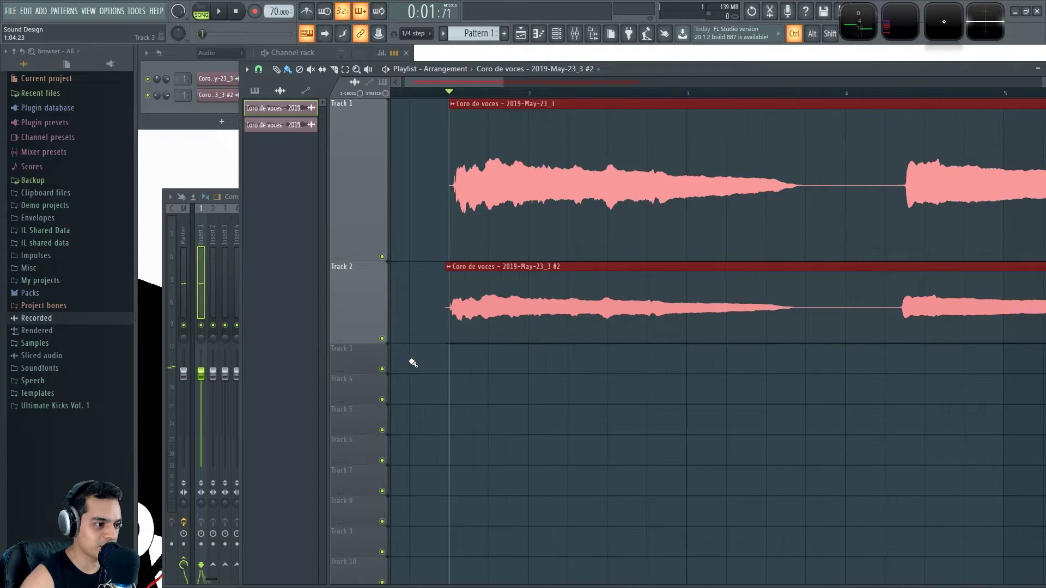
left_click(499, 343)
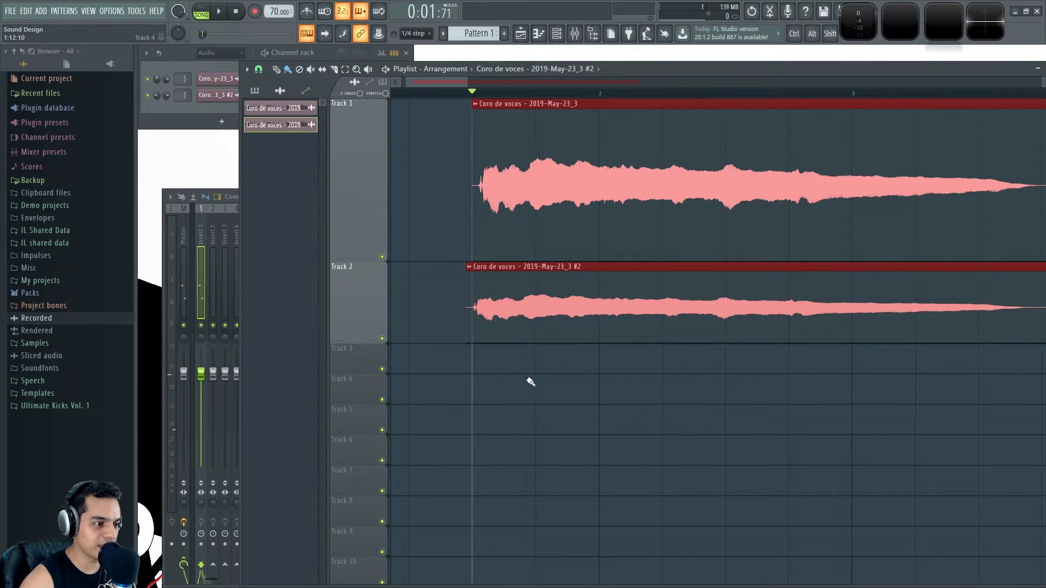
left_click(478, 359)
left_click(476, 348)
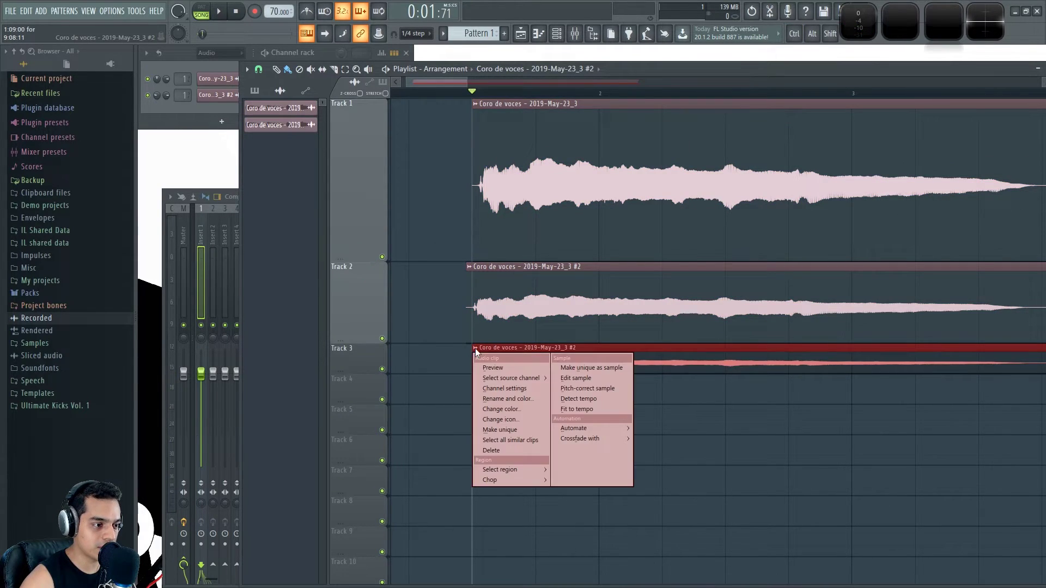
left_click(507, 430)
Step: Shift the Track 3 clip slightly later than the Track 1 clip and increase Track 3's height
scroll(490, 395, "up", 3)
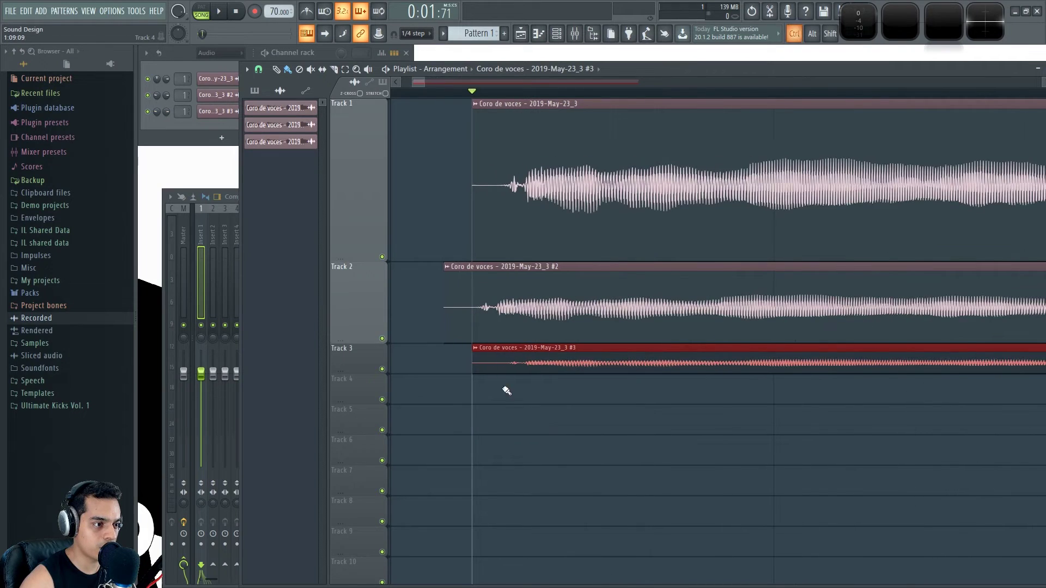
left_click_drag(537, 365, 556, 362)
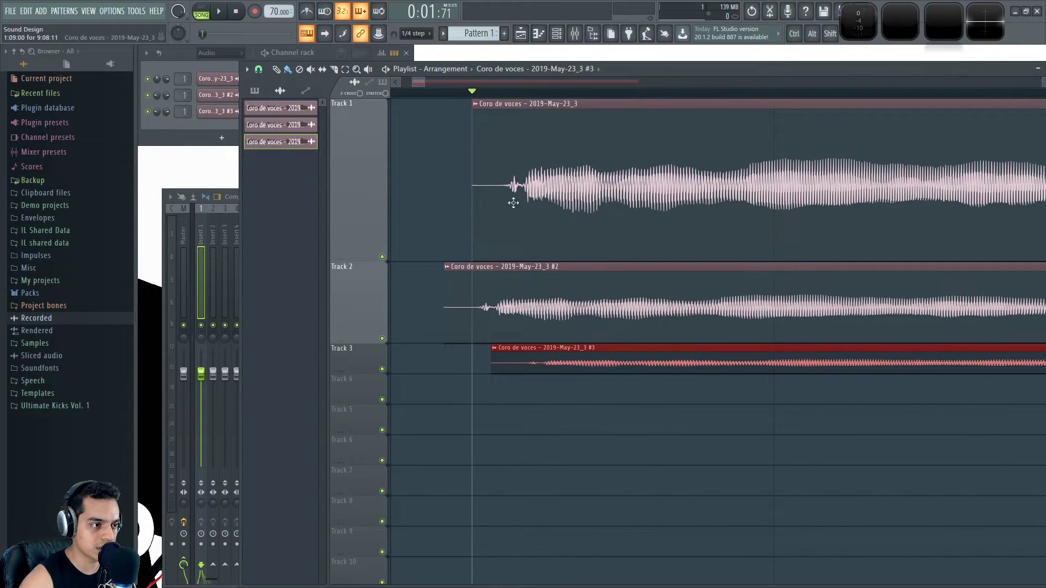
left_click_drag(548, 357, 539, 356)
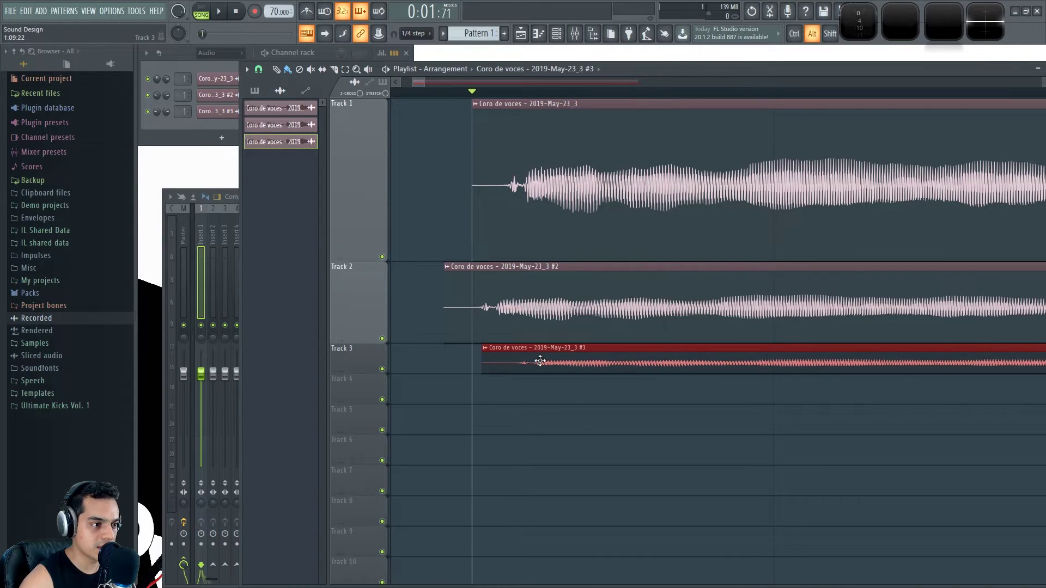
left_click_drag(342, 372, 342, 405)
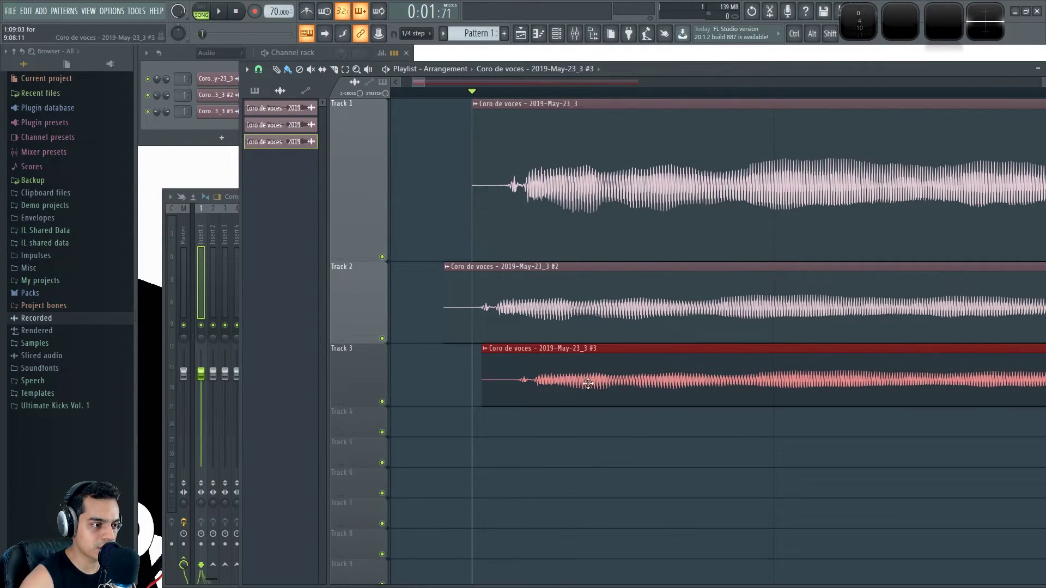
left_click_drag(543, 382, 548, 381)
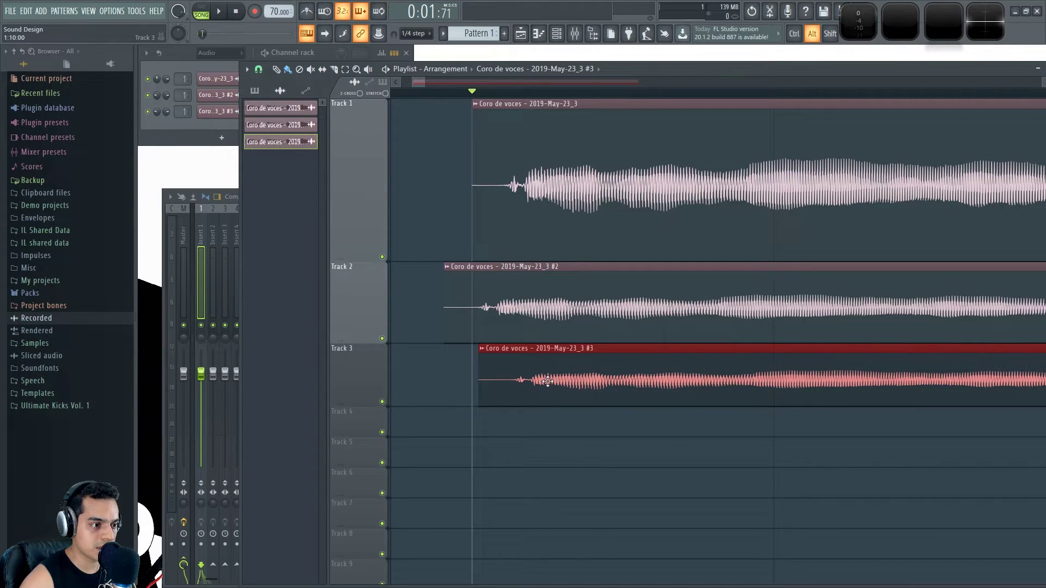
Step: Pan the Track 3 clip 64% right in its channel settings
double_click(565, 371)
left_click_drag(435, 207, 435, 184)
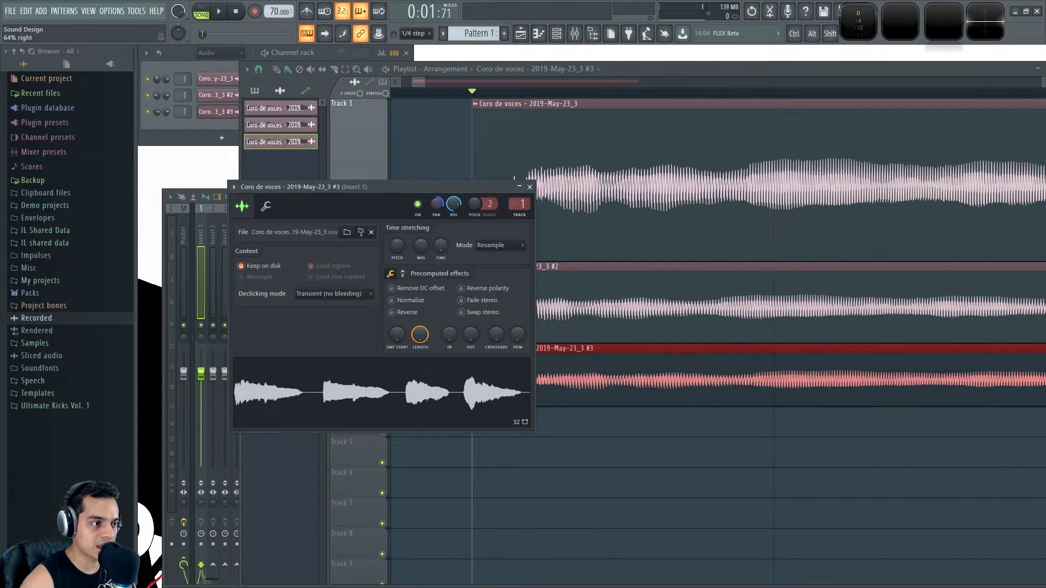
left_click(530, 187)
Step: Play the three layered voice clips together from the beginning of the Track 1 clip
scroll(587, 495, "up", 3)
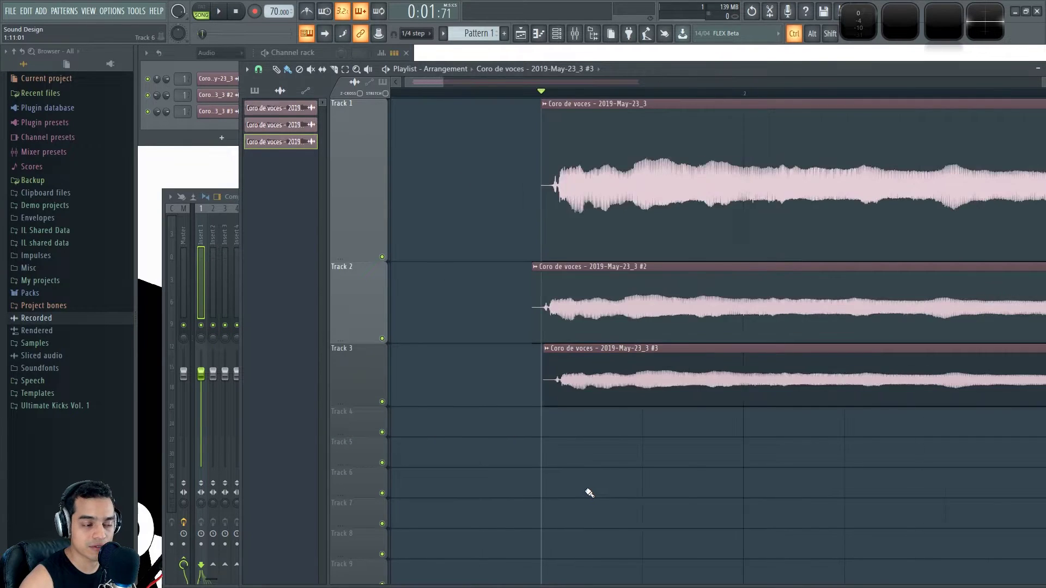
key("space")
scroll(633, 451, "down", 2)
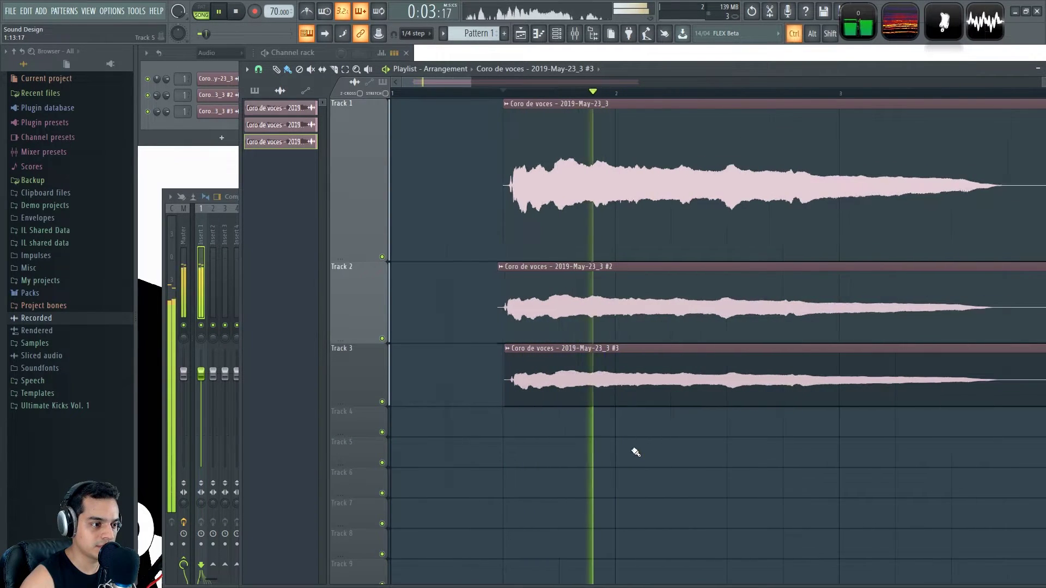
scroll(608, 444, "down", 3)
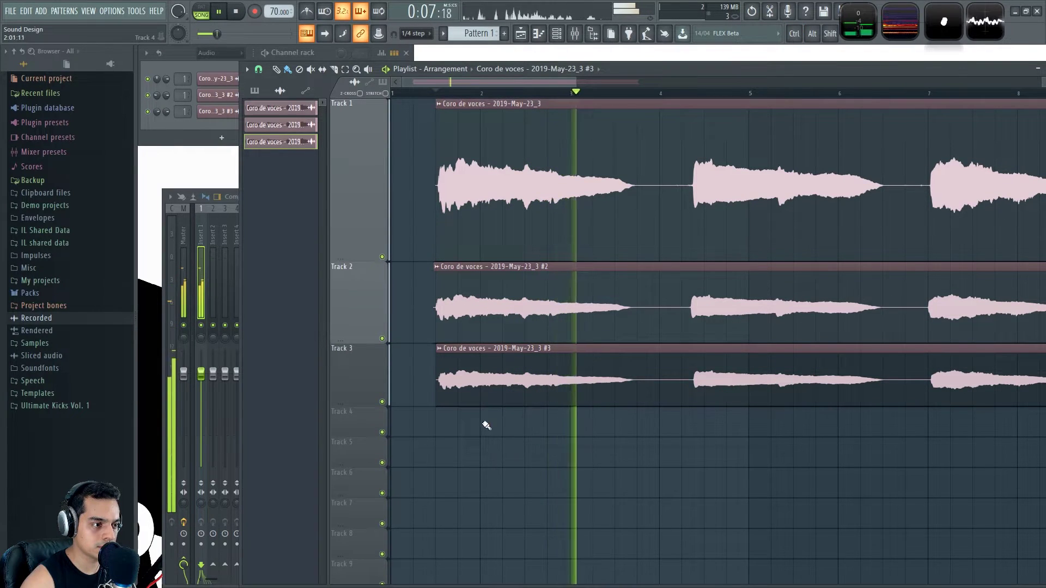
scroll(450, 427, "up", 4)
left_click_drag(444, 452, 509, 436)
scroll(509, 437, "down", 2)
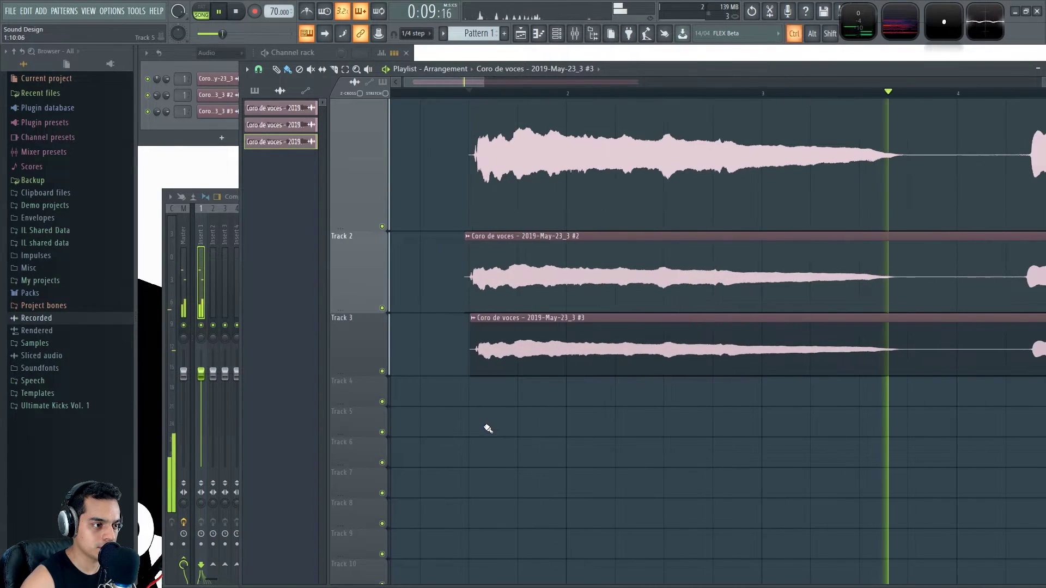
key("space")
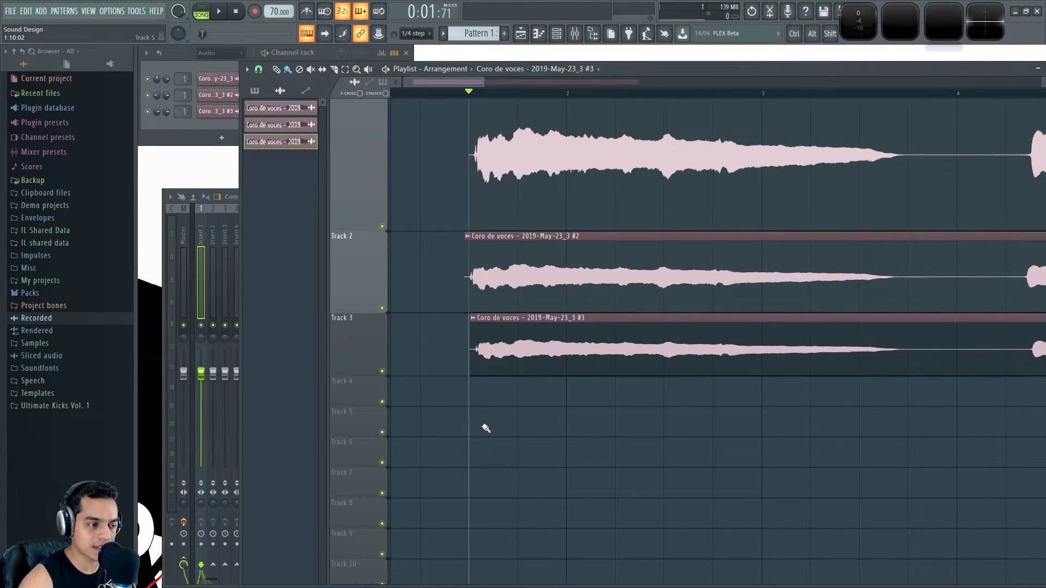
Step: Increase the heights of Tracks 3, 4 and 5 in the playlist
scroll(486, 429, "up", 1)
left_click_drag(355, 377, 336, 390)
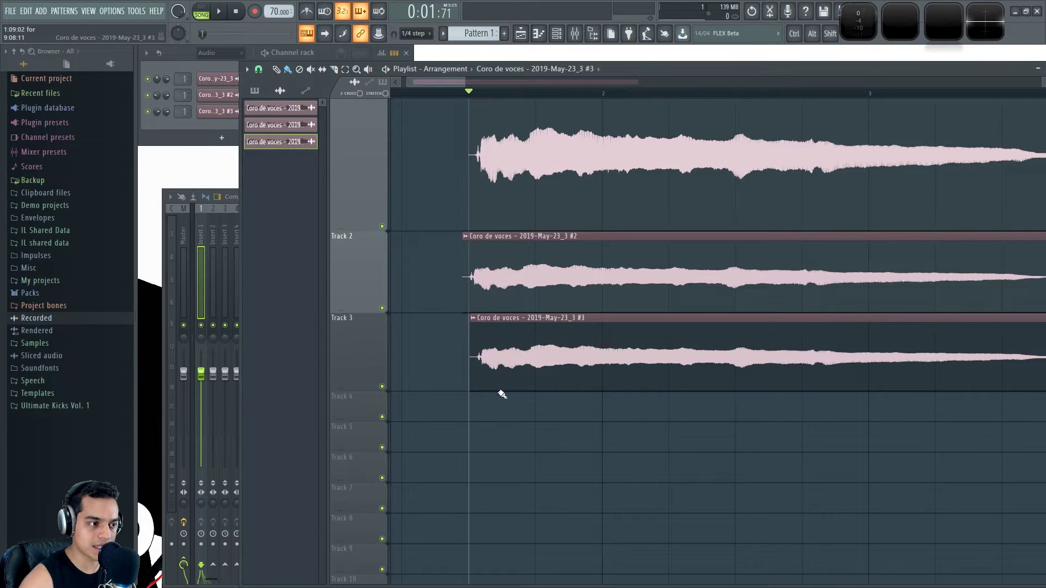
scroll(468, 425, "up", 6)
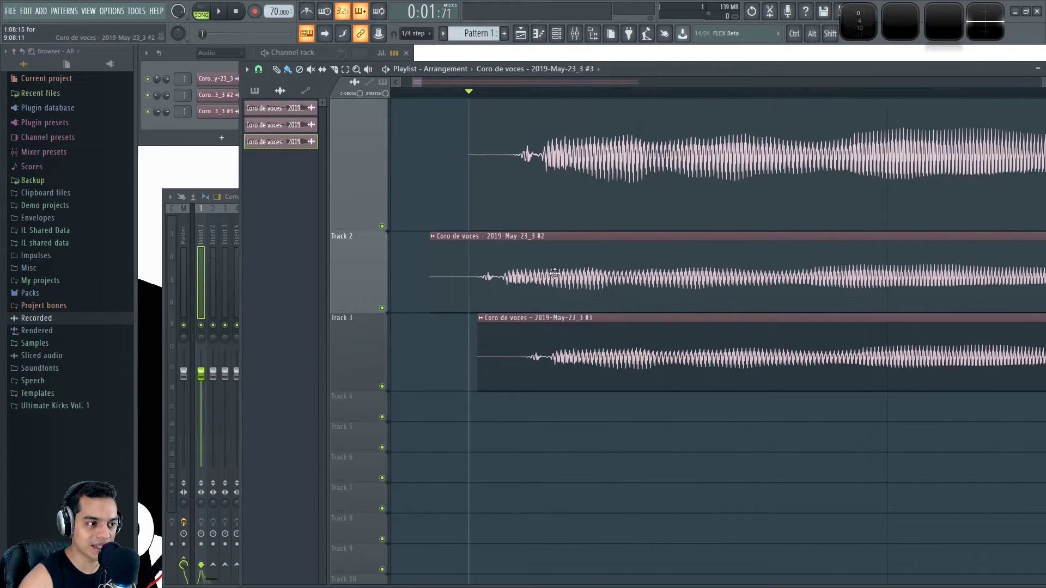
scroll(619, 425, "down", 1)
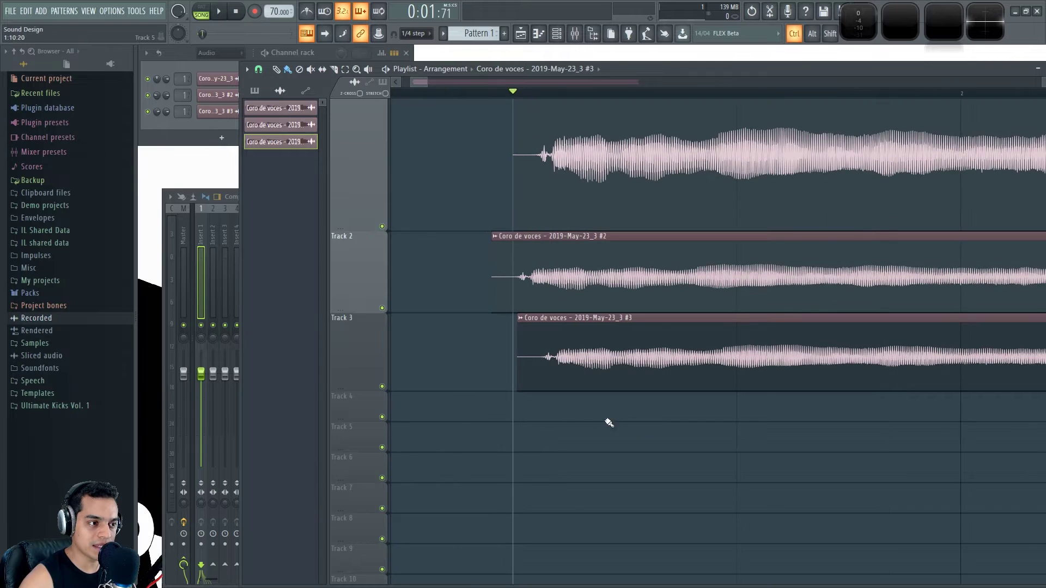
scroll(504, 408, "down", 1)
left_click_drag(583, 430, 562, 434)
left_click_drag(353, 234, 352, 185)
scroll(610, 400, "up", 1)
left_click_drag(343, 376, 345, 453)
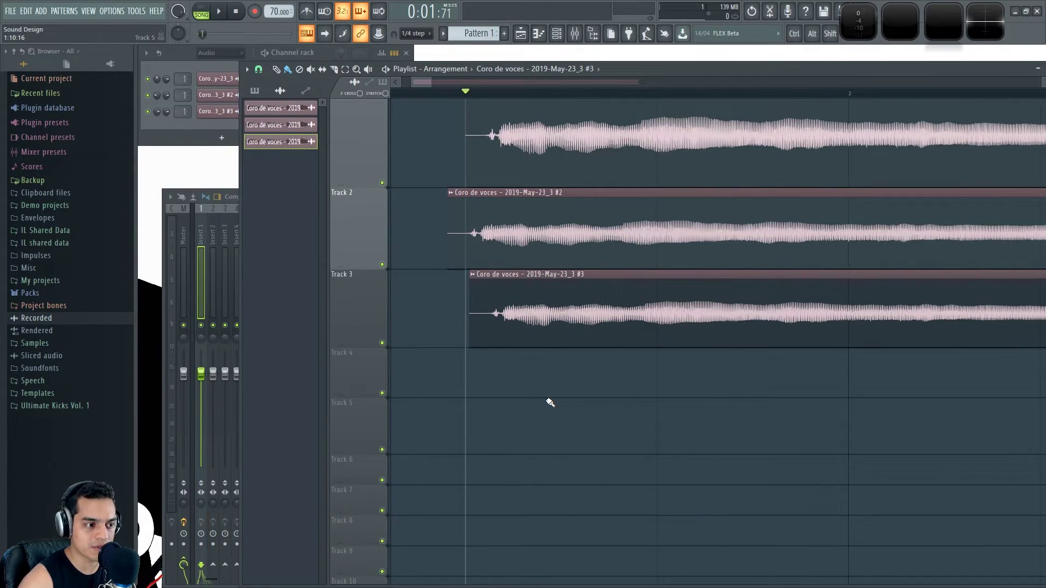
scroll(525, 400, "up", 1)
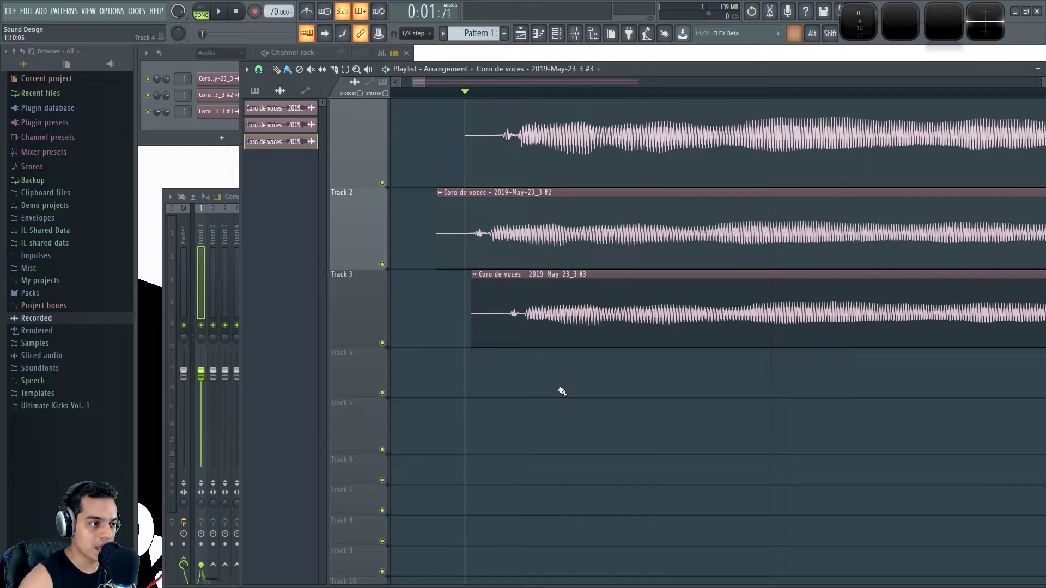
Step: Route the Track 2 and Track 3 clips to mixer track 2
double_click(543, 219)
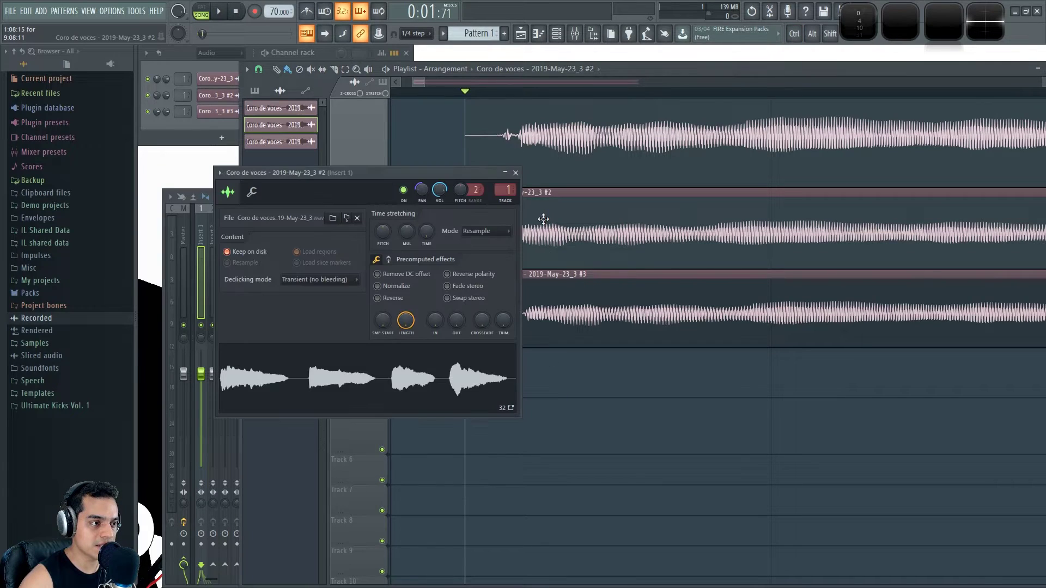
left_click(515, 172)
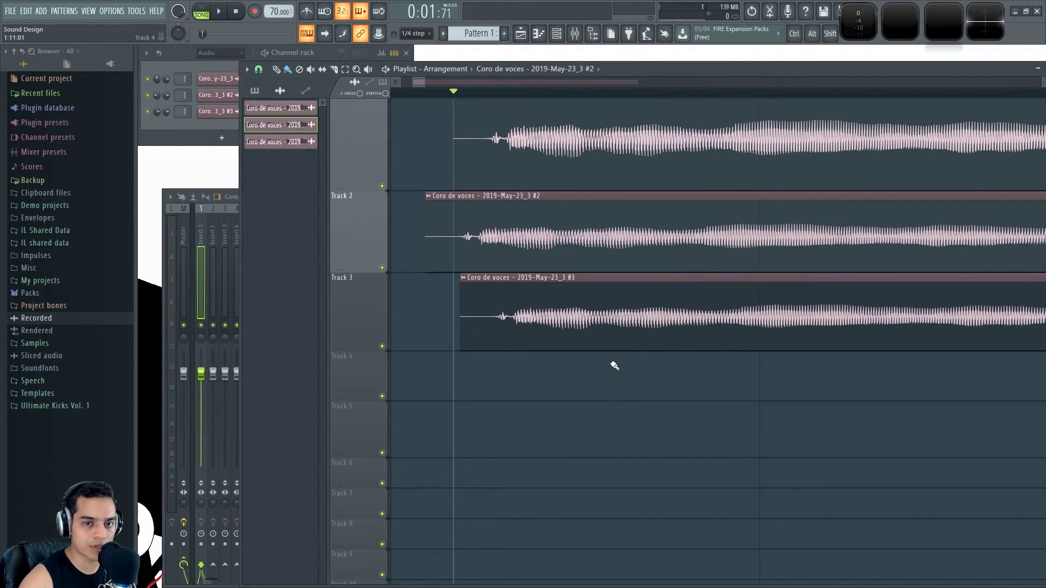
double_click(567, 238)
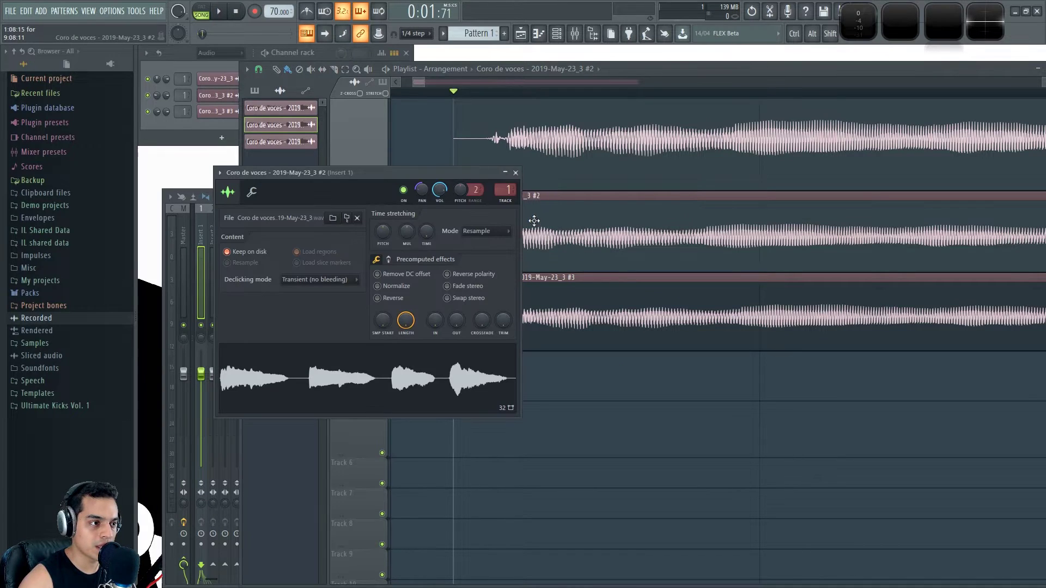
scroll(508, 189, "up", 1)
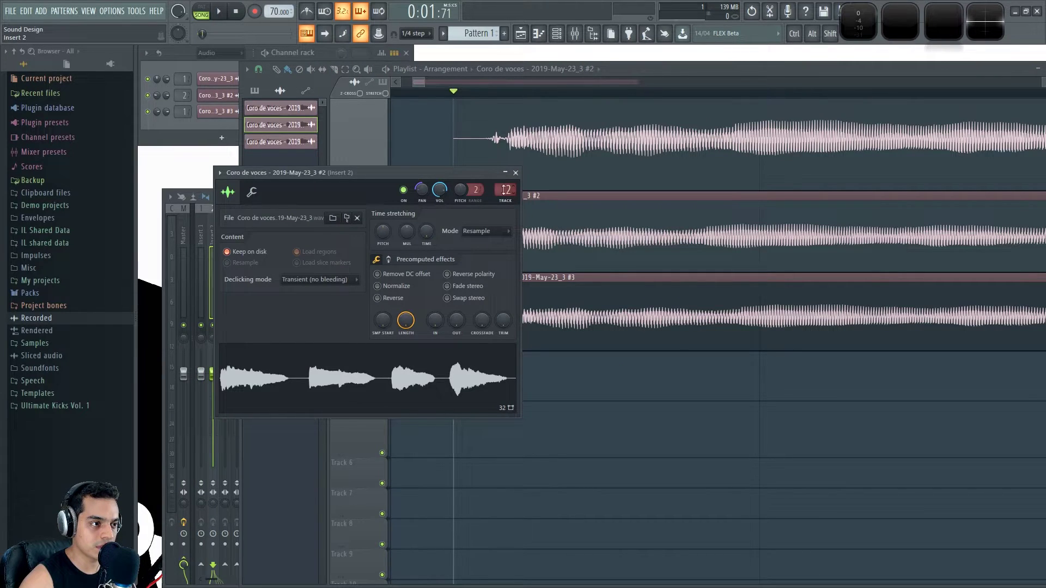
left_click(516, 173)
double_click(523, 306)
mouse_move(517, 204)
left_mouse_down()
mouse_move(517, 188)
mouse_move(517, 216)
left_mouse_up()
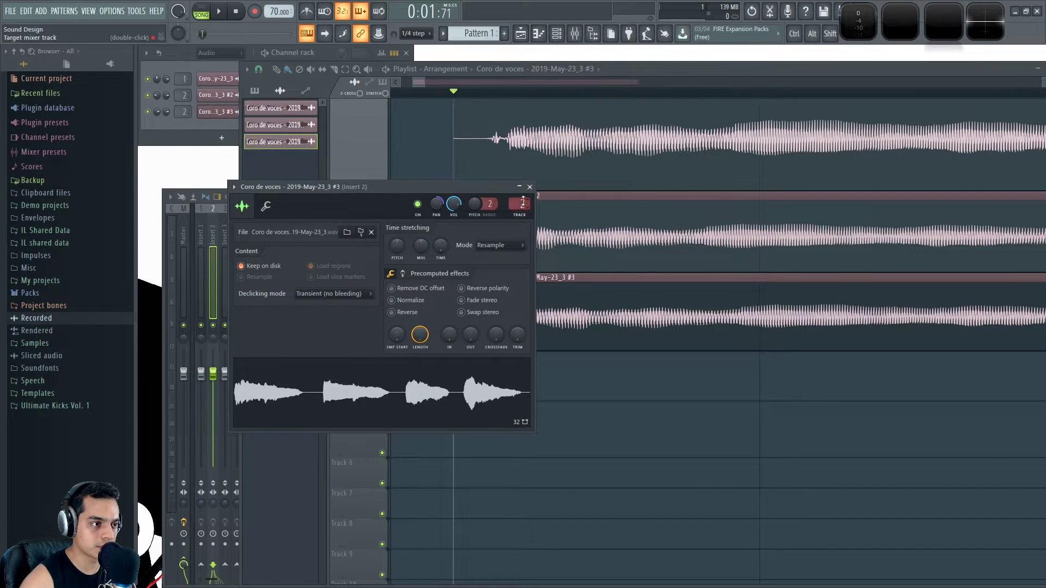
left_click(530, 187)
Step: Place a copy of the Track 1 clip on Track 4 at step 9 of bar 1 and make it unique
left_click(512, 169)
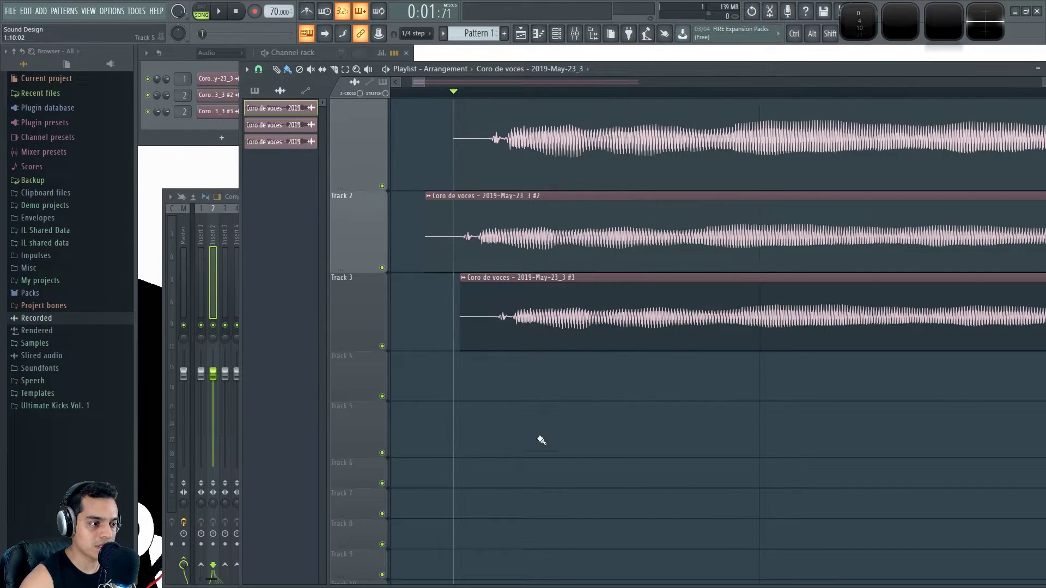
left_click(467, 381)
key("alt")
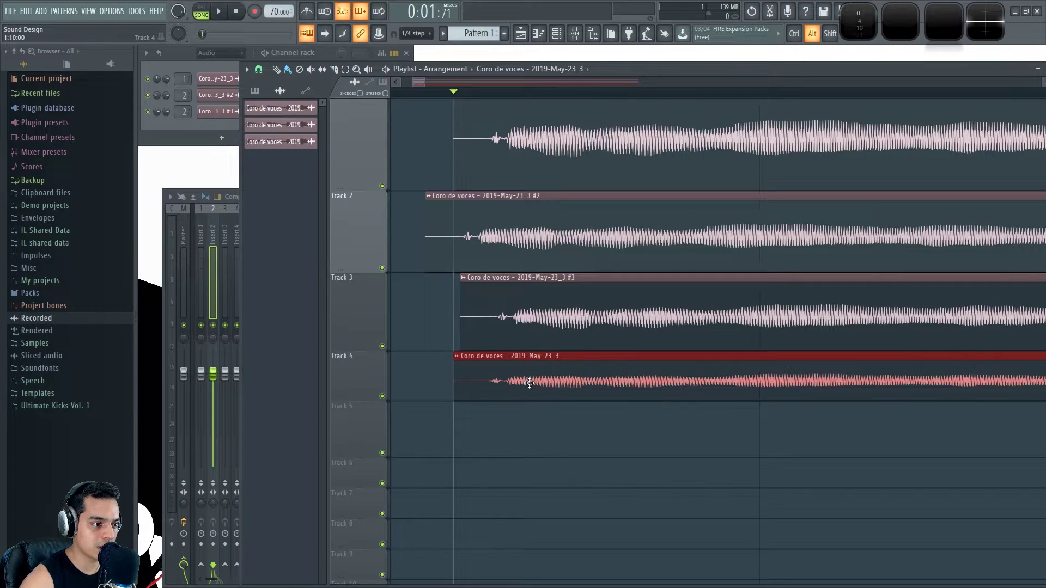
right_click(458, 357)
left_click(490, 438)
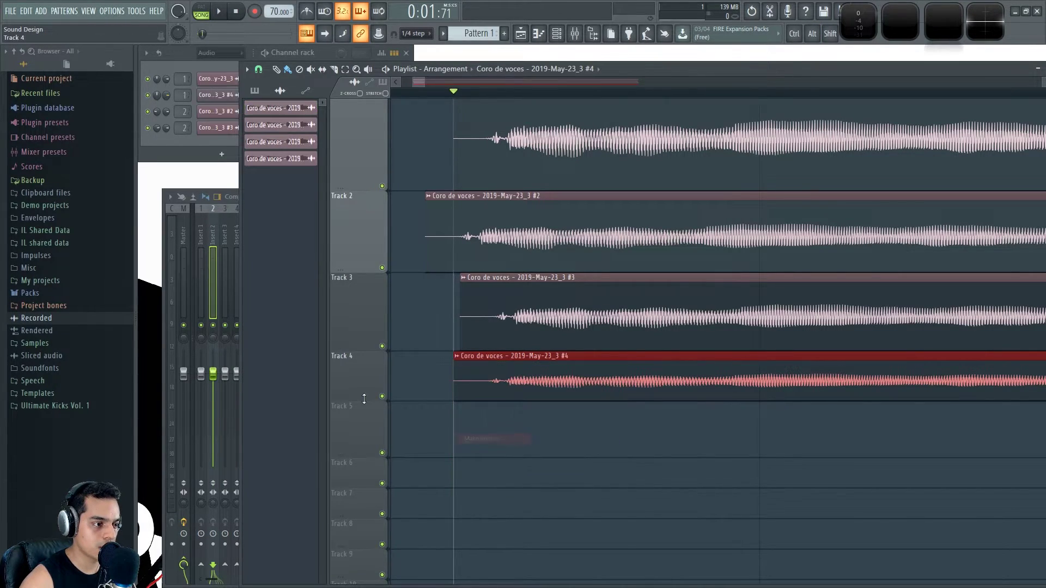
Step: Route the Track 4 clip to mixer track 3
double_click(598, 372)
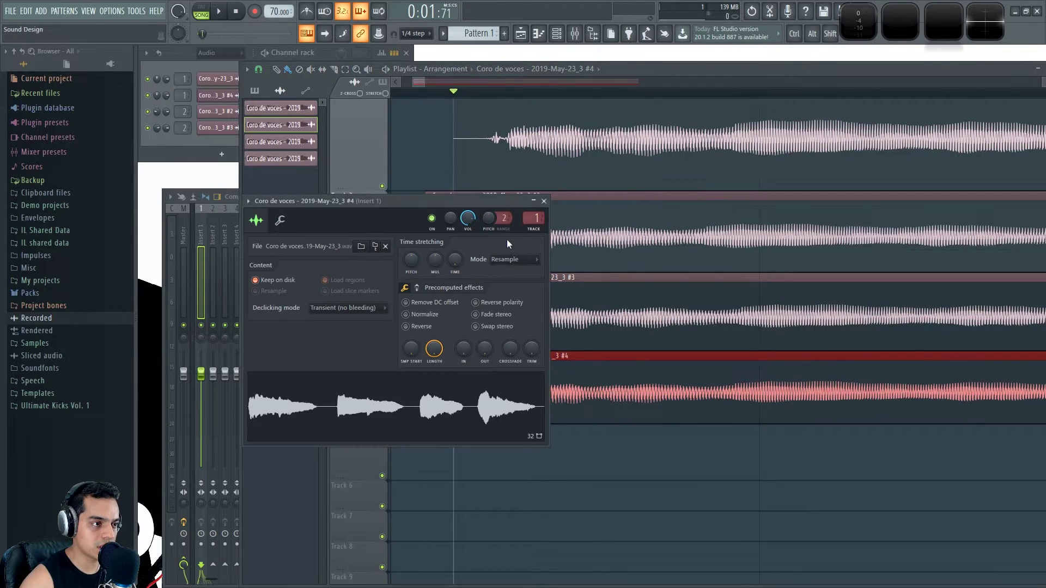
left_click_drag(531, 219, 531, 208)
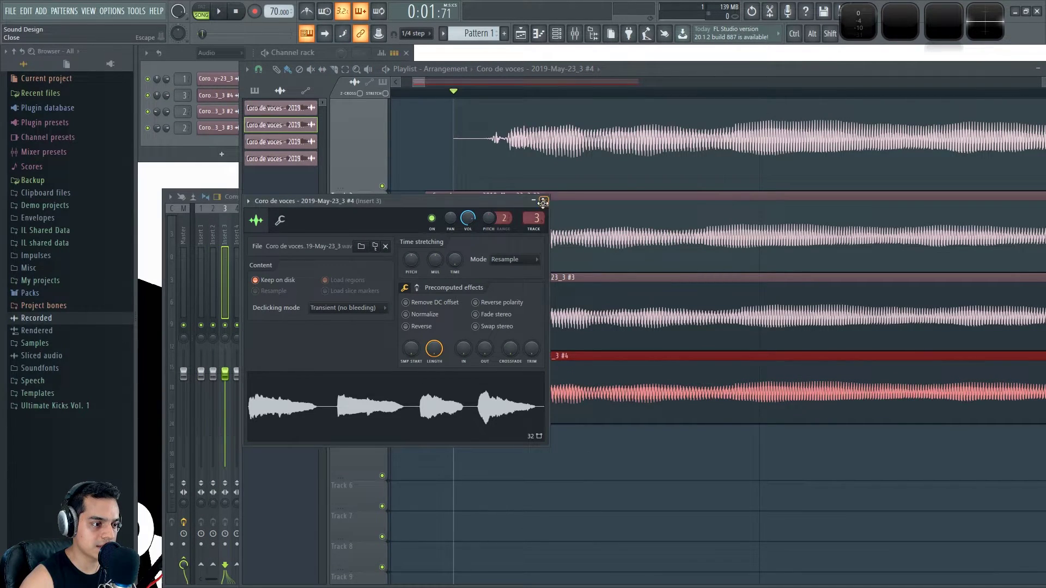
left_click(543, 201)
Step: Place a unique copy of the Track 4 clip on Track 5 at step 9 of bar 1 and slightly increase Track 5's height
left_click(456, 450)
left_click(458, 429)
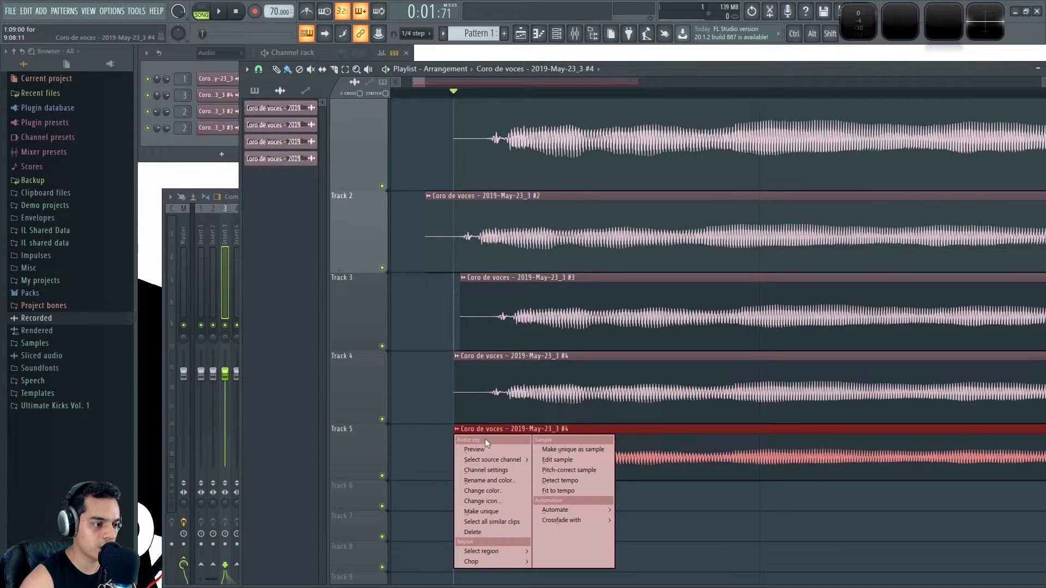
left_click(481, 512)
scroll(588, 541, "down", 1)
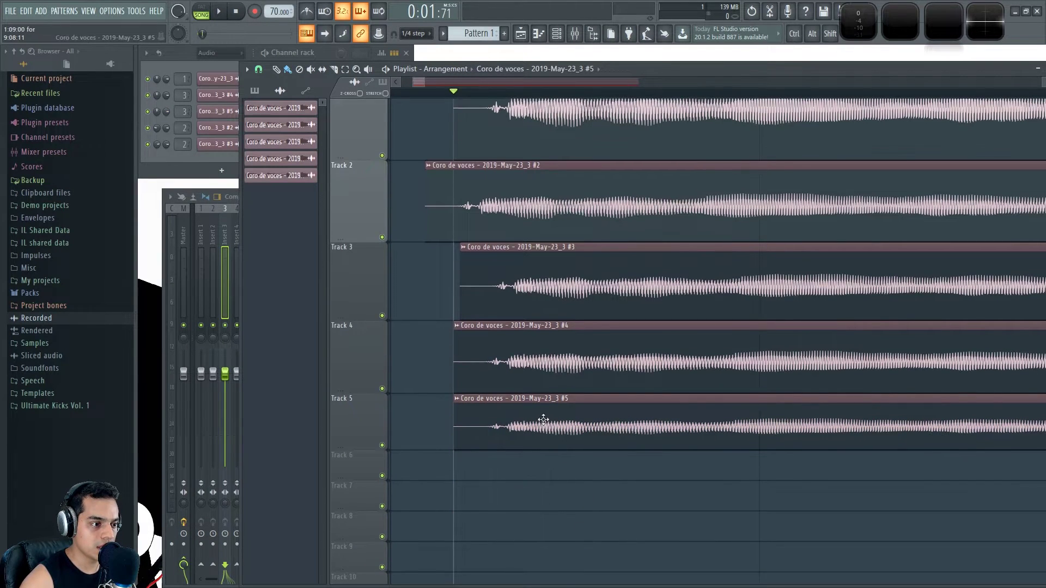
left_click_drag(341, 444, 343, 448)
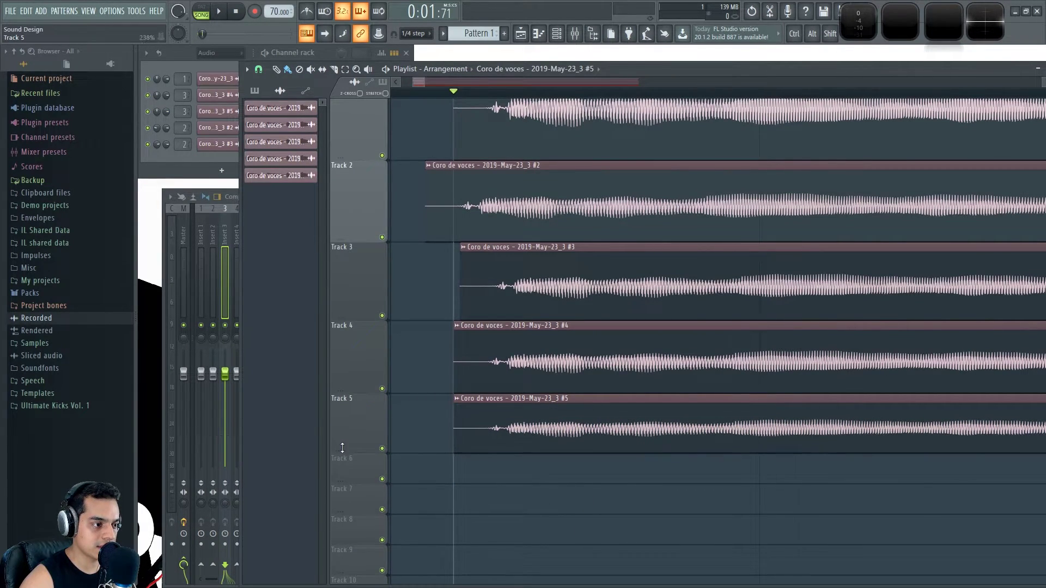
Step: Solo Track 4, set its clip's time-stretching mode to Auto and fine-tune its pitch shift
right_click(383, 389)
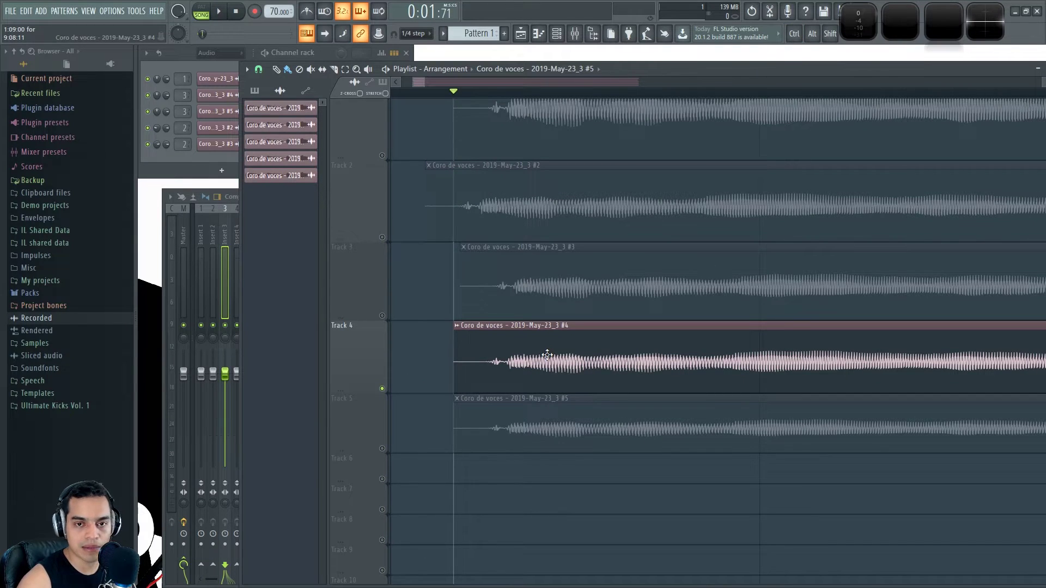
double_click(547, 355)
left_click_drag(481, 204, 598, 154)
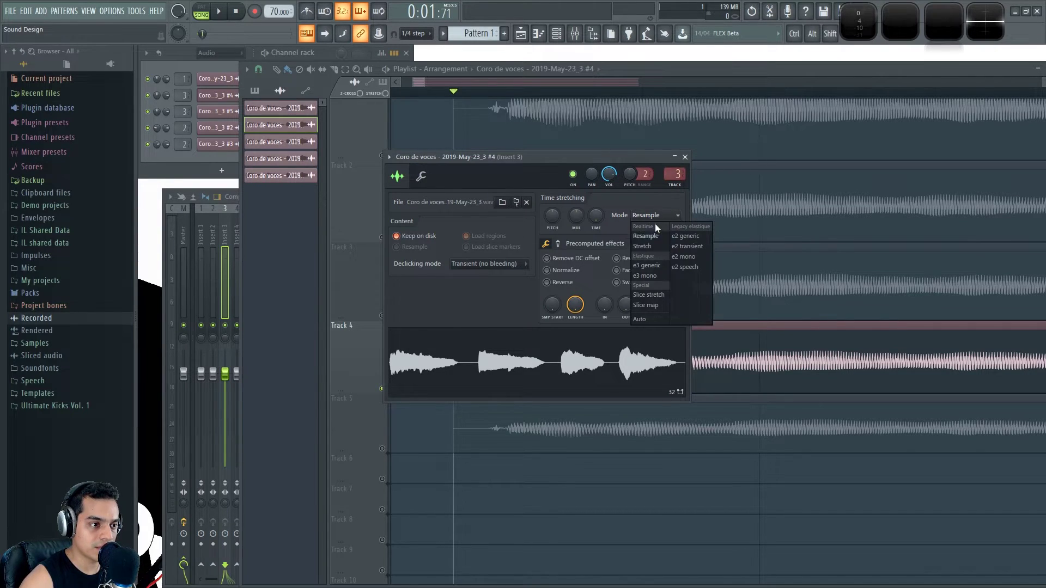
left_click(642, 317)
left_click_drag(591, 155, 815, 180)
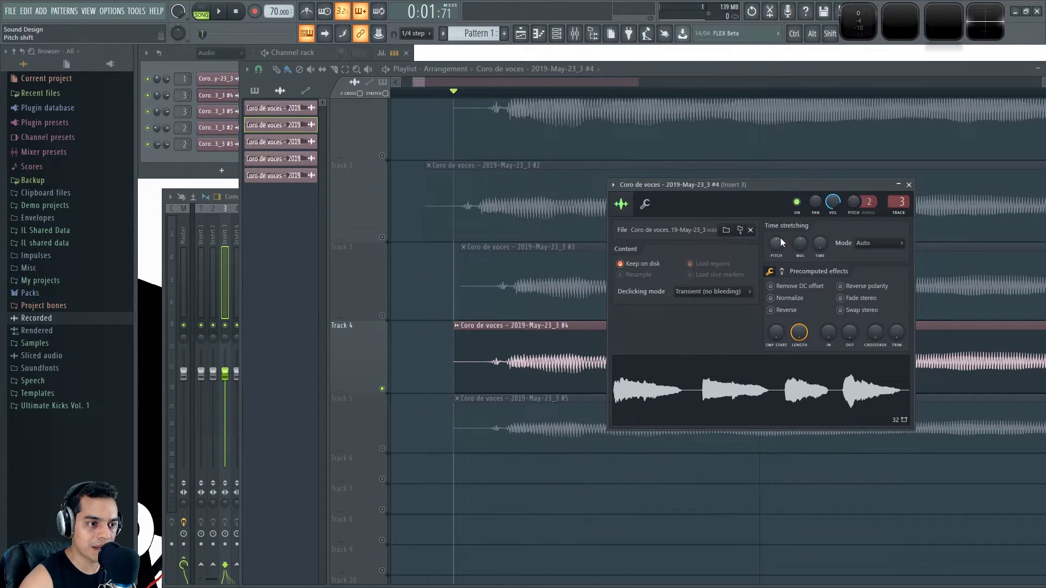
mouse_move(855, 203)
left_mouse_down()
mouse_move(854, 181)
mouse_move(854, 222)
left_mouse_up()
left_click(858, 203, "alt")
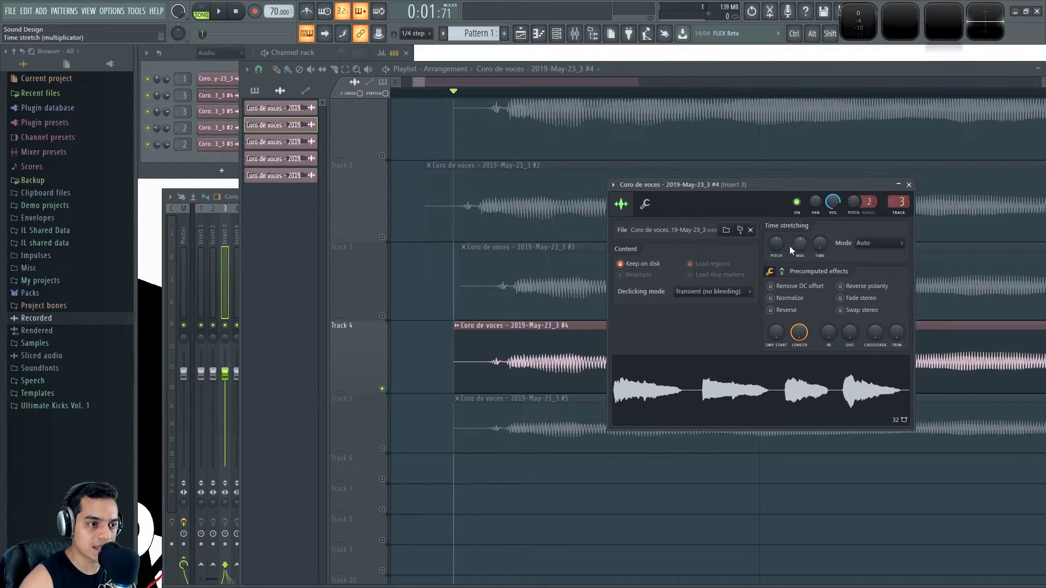
key("ctrl")
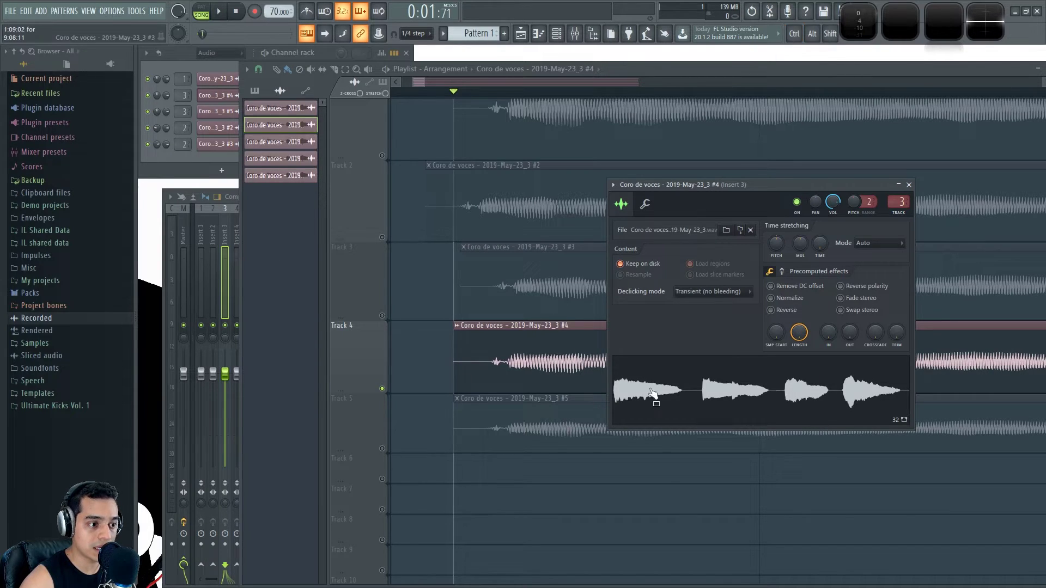
right_click(555, 478)
Step: Enable Track 5, set its clip's time-stretching mode to Auto and shift its pitch by about -11 cents
left_click(382, 450)
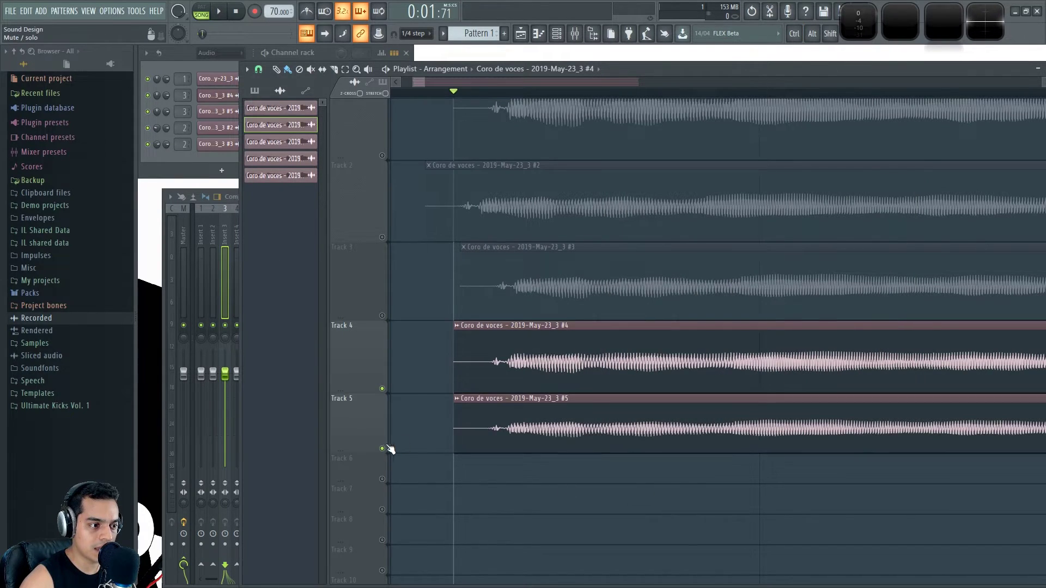
double_click(611, 420)
left_click_drag(367, 103, 703, 137)
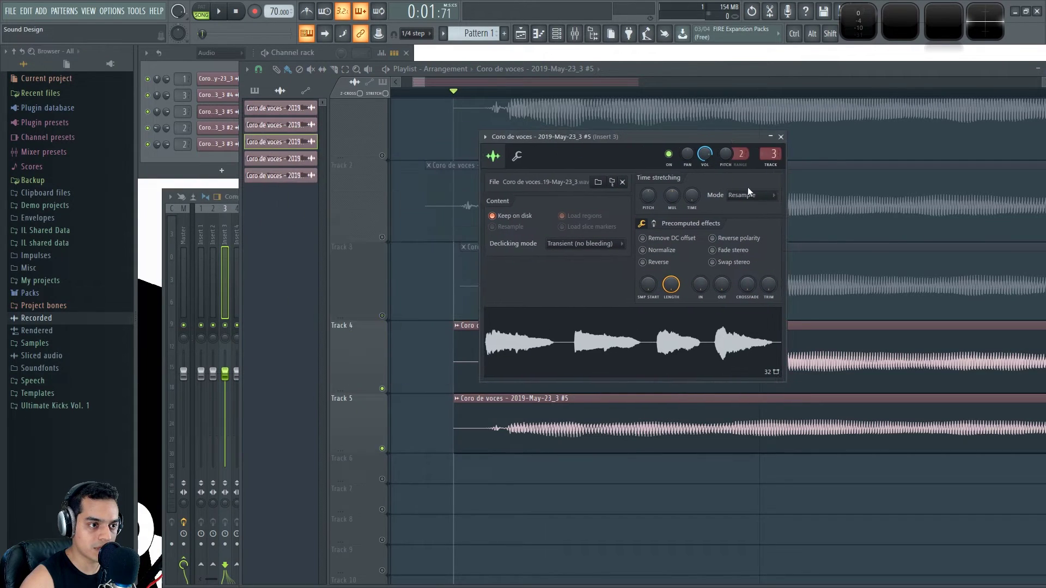
left_click(749, 195)
left_click(748, 298)
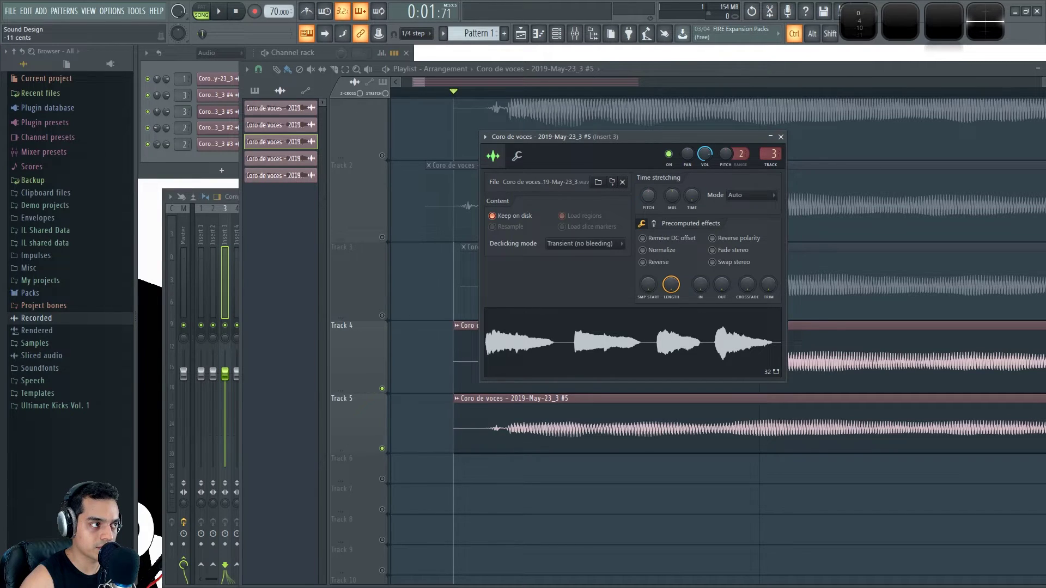
left_click(781, 137)
Step: Listen to Track 4 and Track 5 separately in solo and leave both tracks enabled
left_click_drag(648, 469, 603, 421)
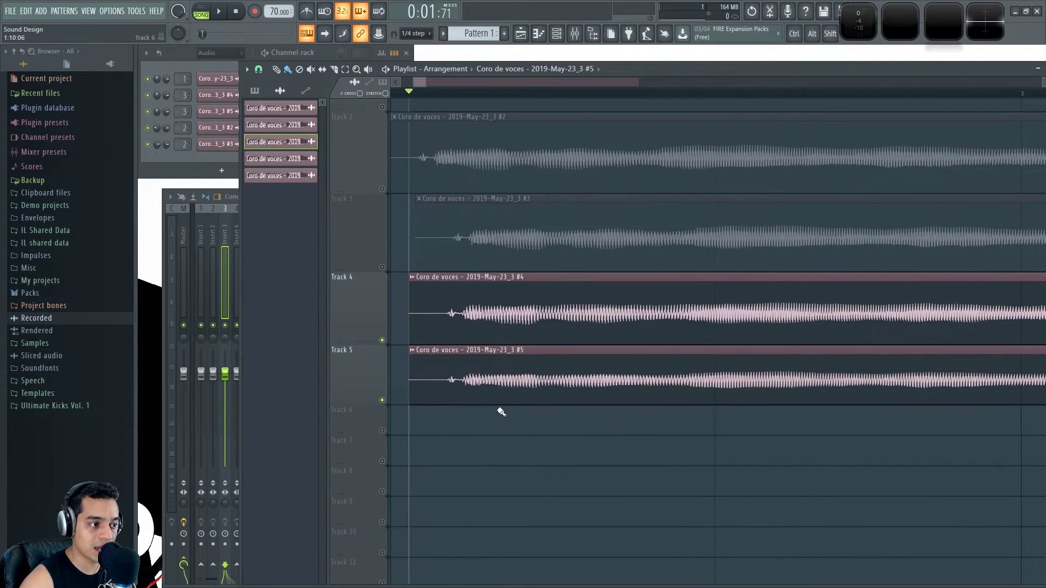
left_click(383, 341, "ctrl")
key("space")
key("space")
left_click(383, 399, "ctrl")
key("space")
left_click(382, 340)
key("space")
scroll(558, 444, "up", 3)
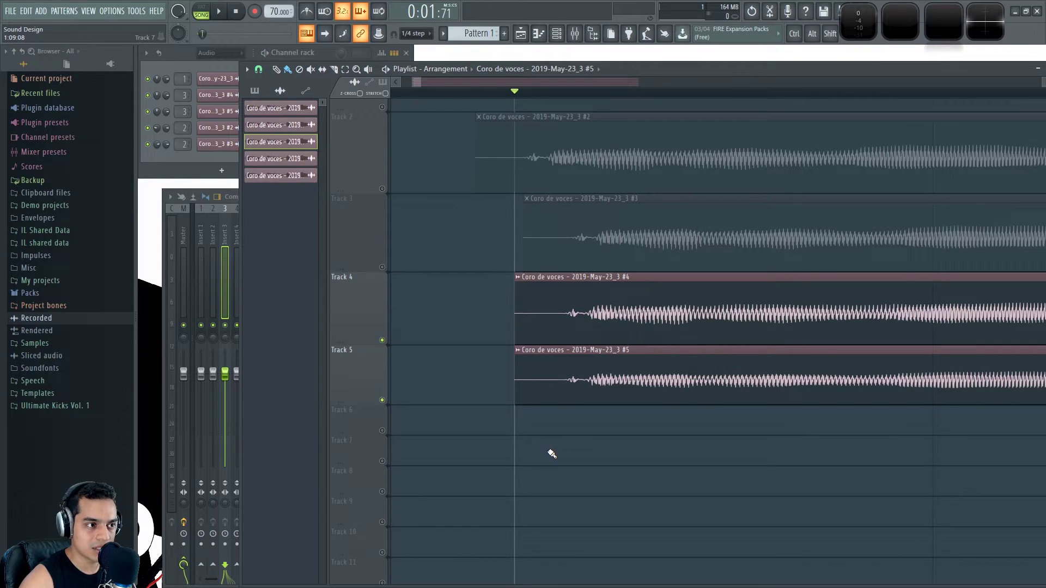
scroll(578, 440, "up", 2)
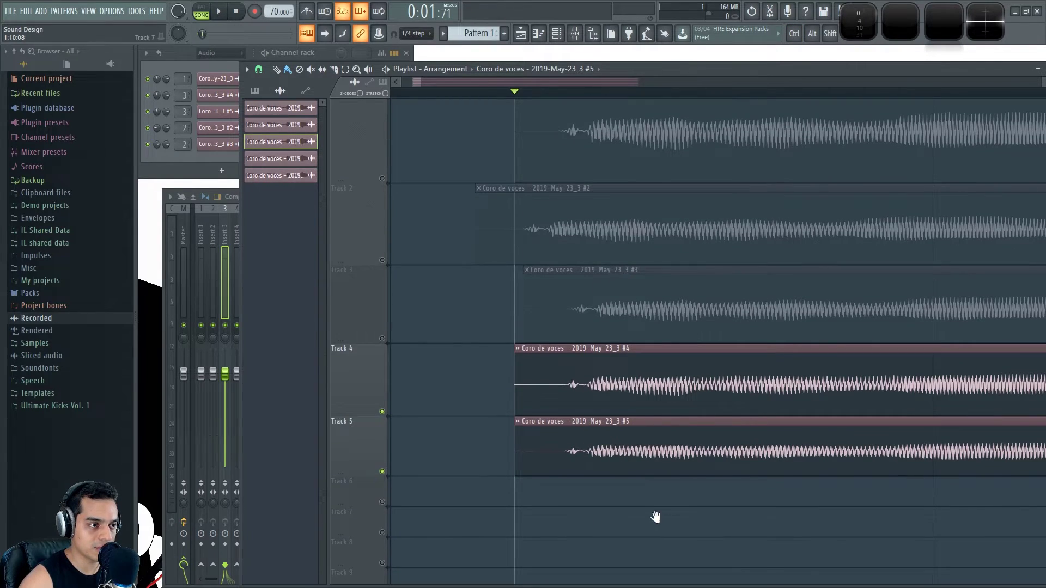
Step: Shift the Track 4 clip slightly earlier and the Track 5 clip slightly later in time
scroll(626, 496, "down", 1)
scroll(650, 460, "up", 1)
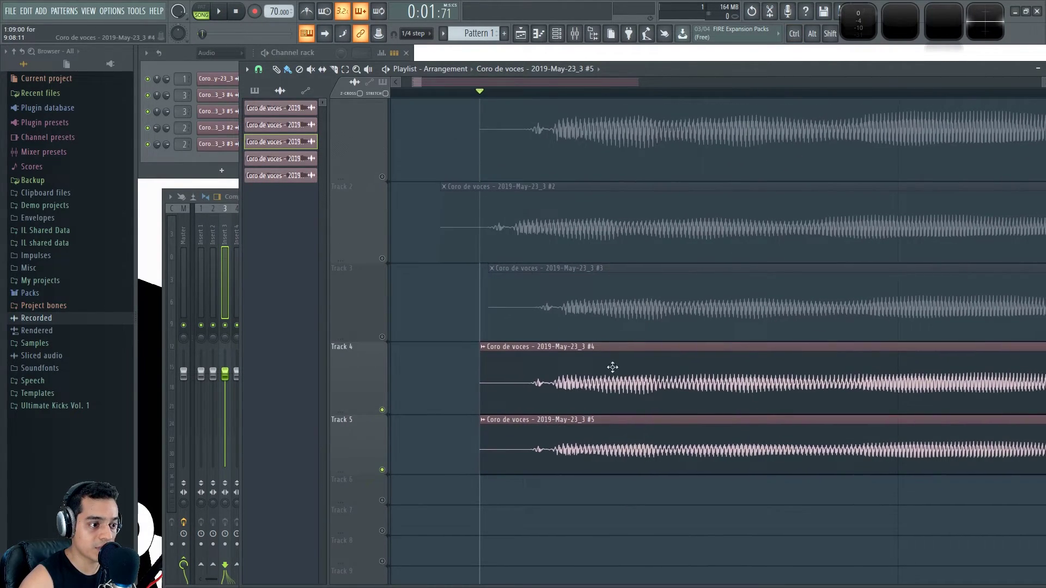
left_click_drag(585, 379, 576, 380)
left_click_drag(570, 451, 588, 452)
Step: Pan the Track 4 clip to the left and the Track 5 clip about 26% to the right
double_click(577, 362)
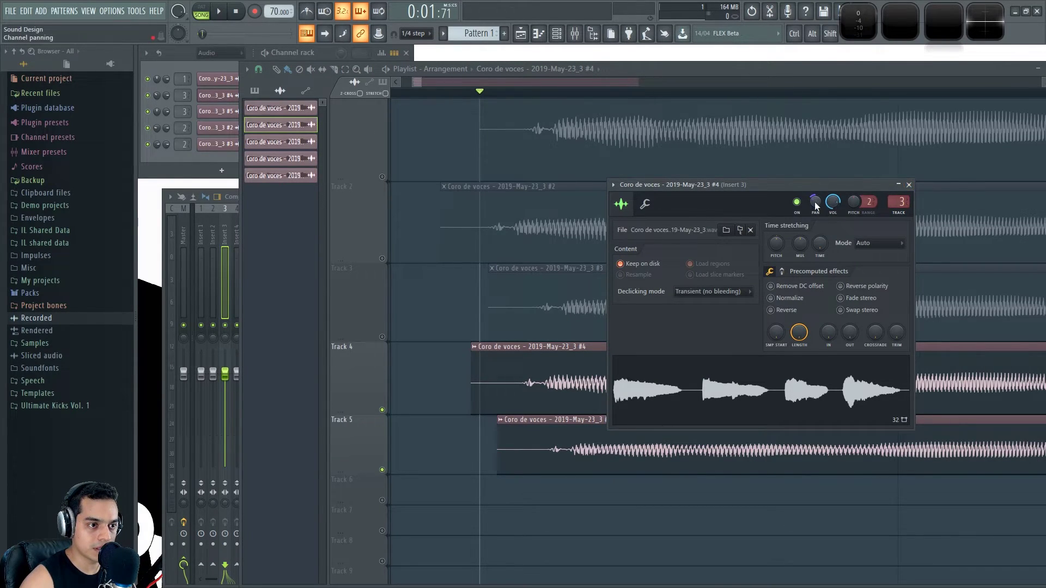
left_click(909, 185)
double_click(631, 444)
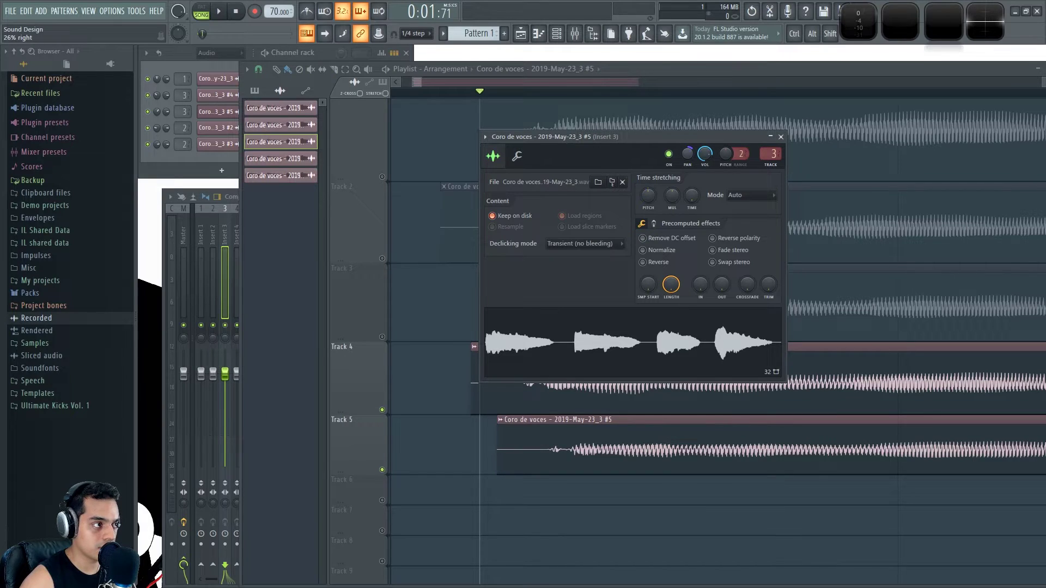
left_click(781, 137)
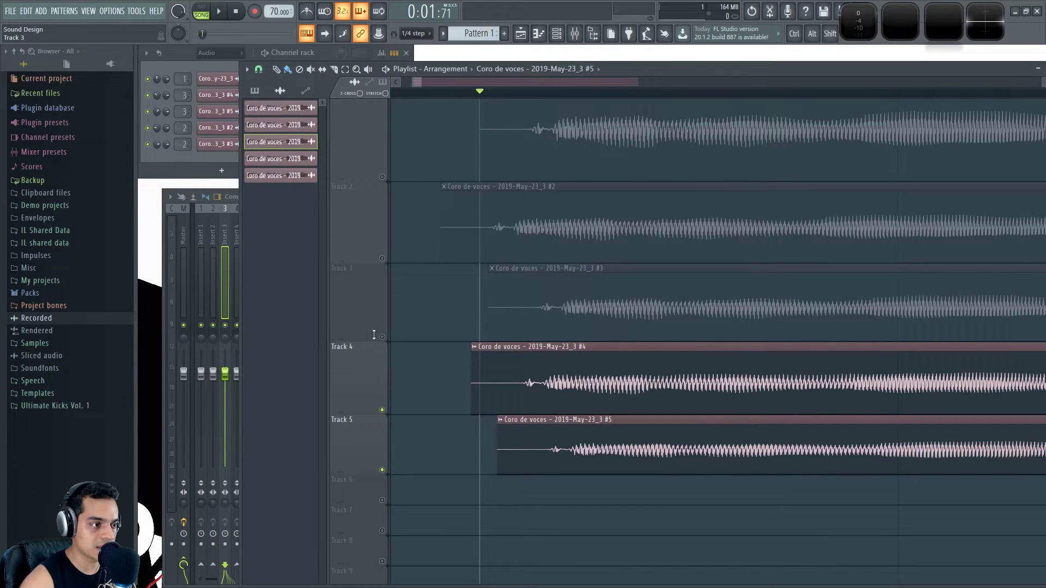
Step: Re-enable all playlist tracks and start playing the full five-voice arrangement
right_click(383, 337)
right_click(382, 337)
scroll(574, 511, "down", 5)
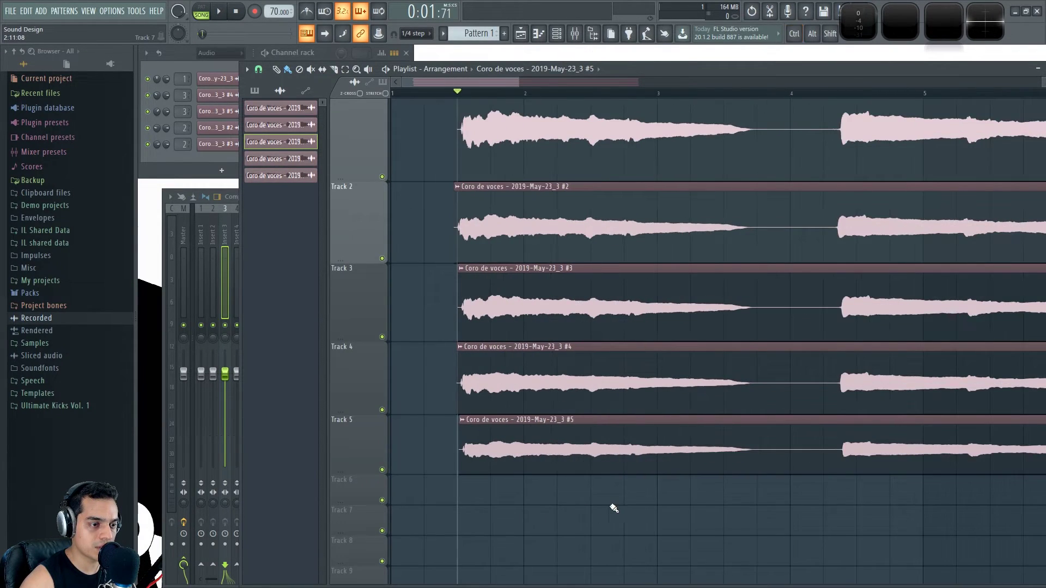
key("space")
scroll(613, 504, "down", 4)
left_click_drag(613, 492, 612, 485)
scroll(479, 528, "up", 2)
scroll(432, 543, "up", 2)
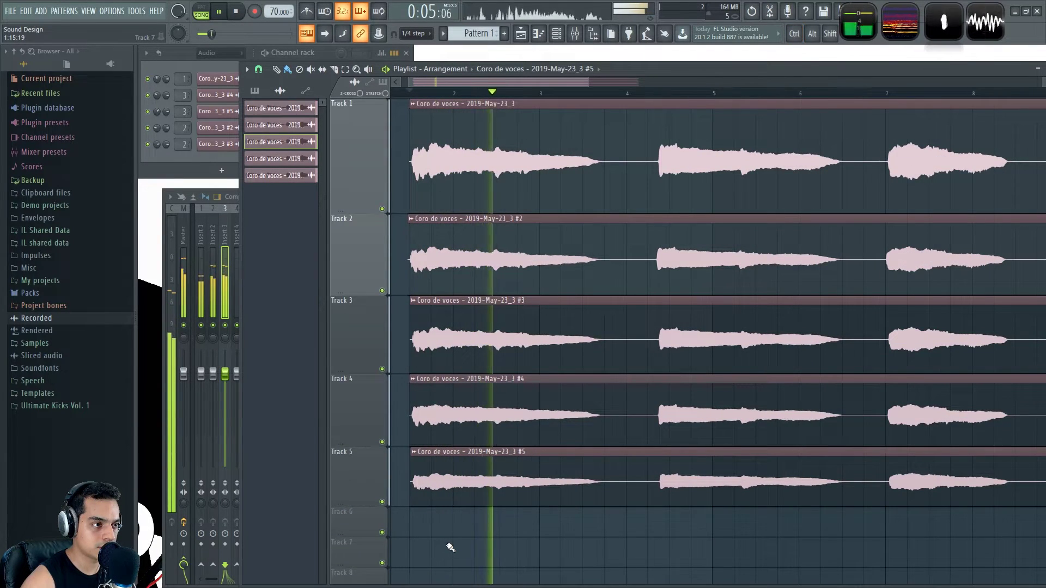
Step: Reduce Tracks 1 to 5 to the same compact height while listening to the layered voices, and stop playback
left_click_drag(343, 214, 344, 129)
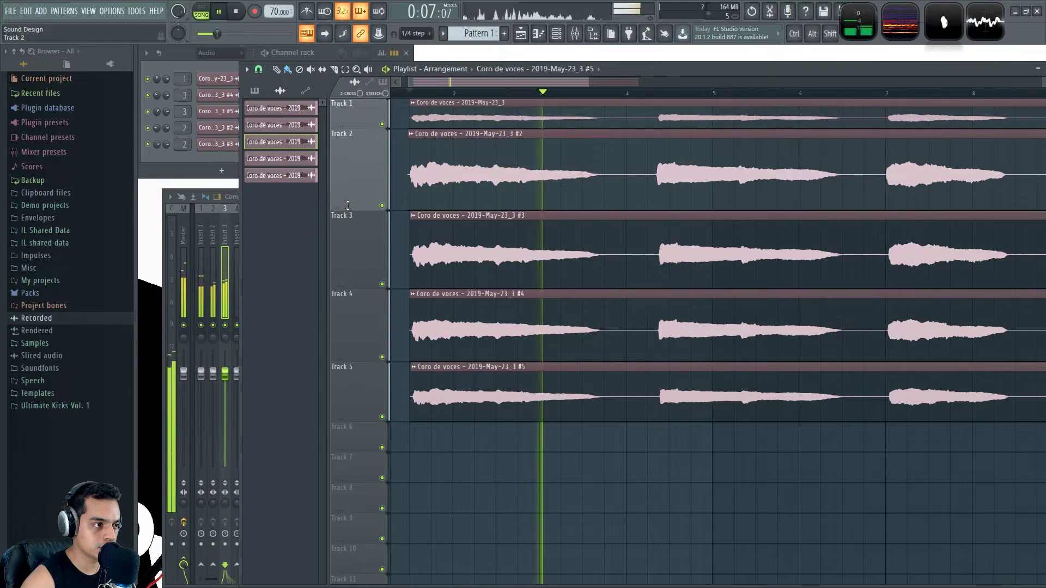
right_click(348, 206)
right_click(346, 236)
scroll(340, 259, "down", 1)
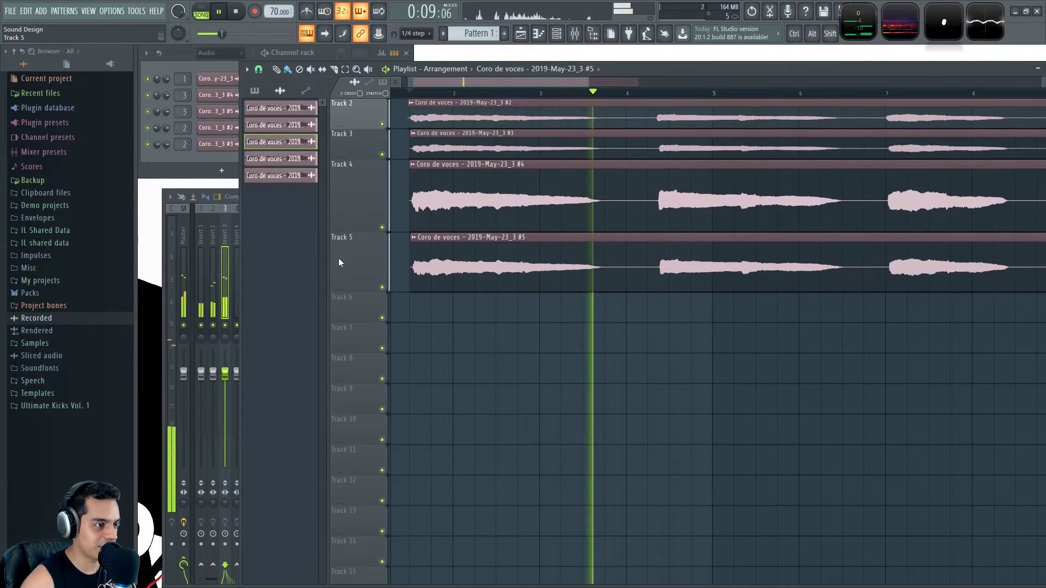
right_click(343, 217)
right_click(345, 244)
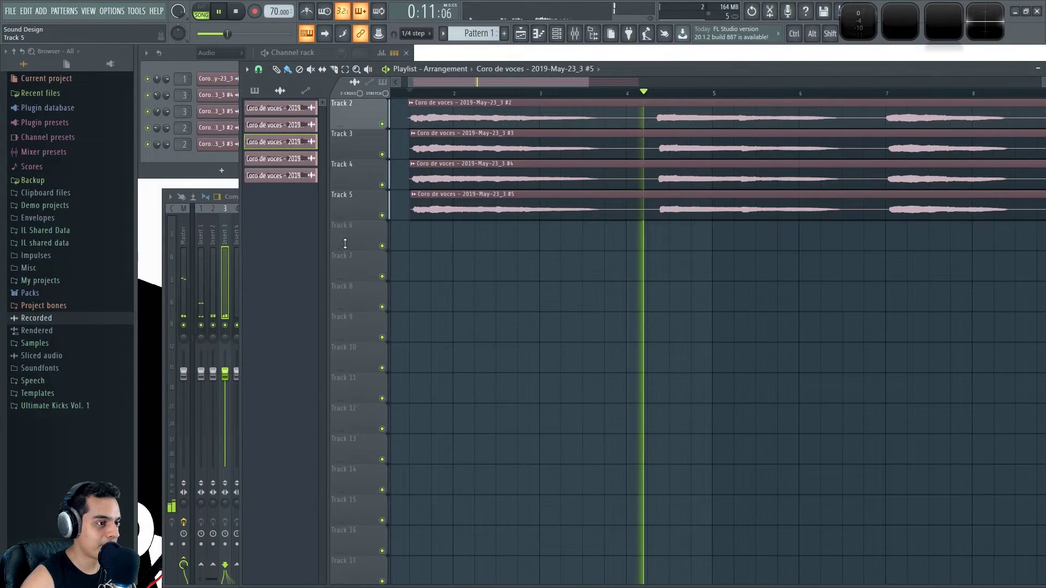
scroll(467, 362, "up", 1)
scroll(469, 298, "up", 3)
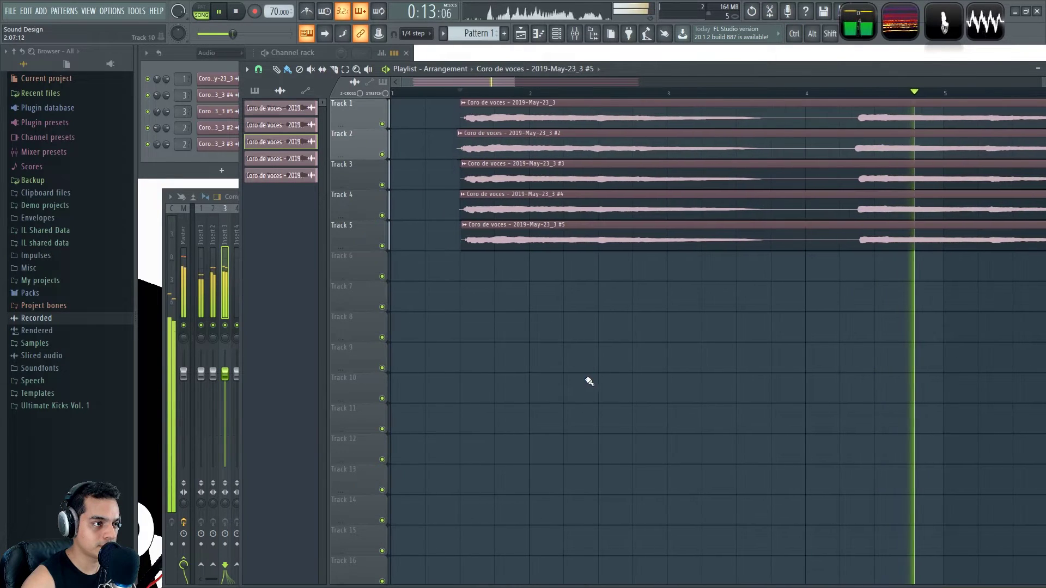
scroll(589, 381, "down", 3)
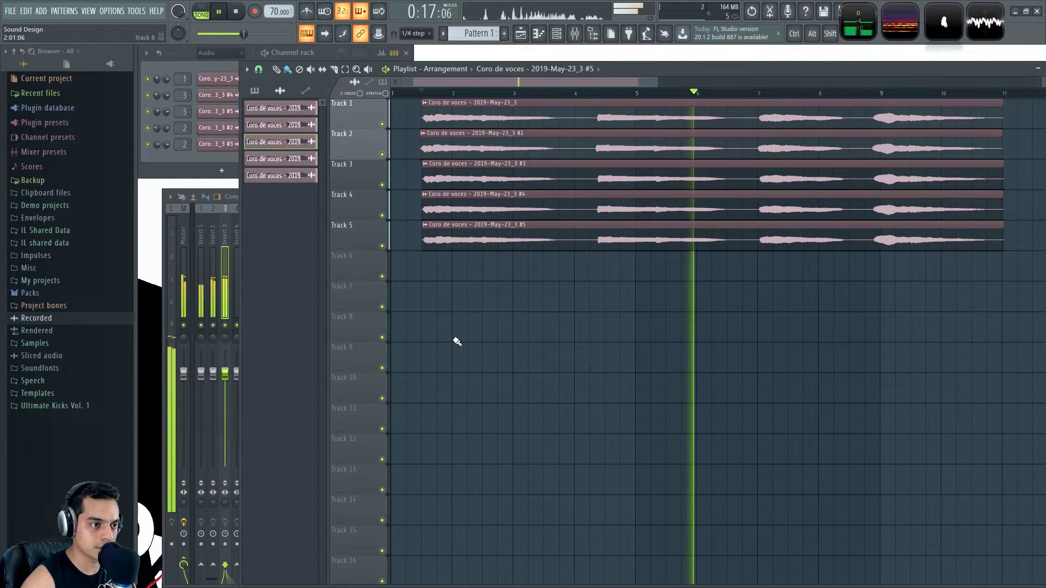
key("space")
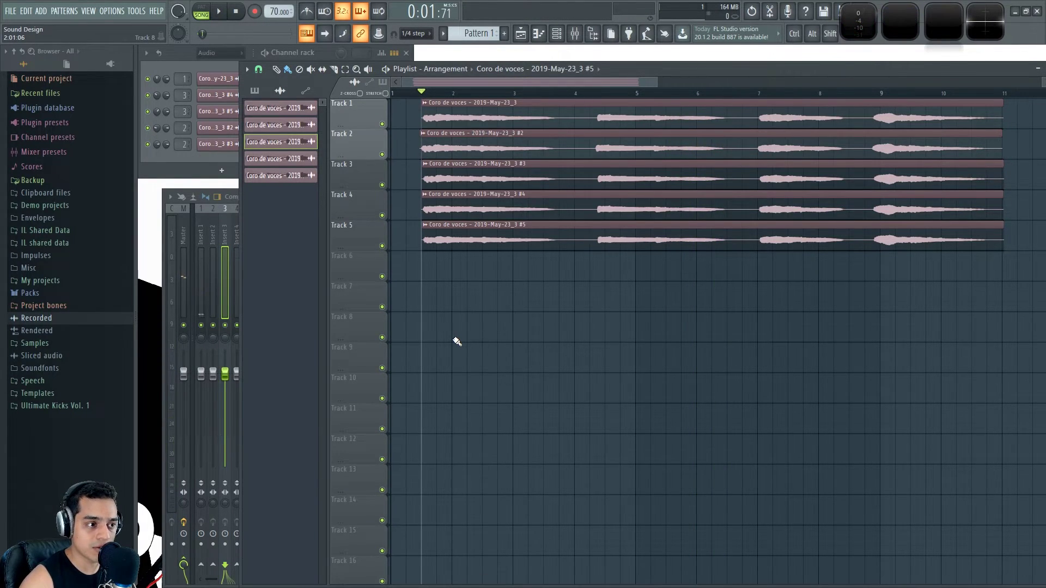
Step: Route mixer Inserts 1, 2 and 3 to Insert 4 only, removing their direct sends to the Master
key("F9")
left_click_drag(309, 199, 342, 200)
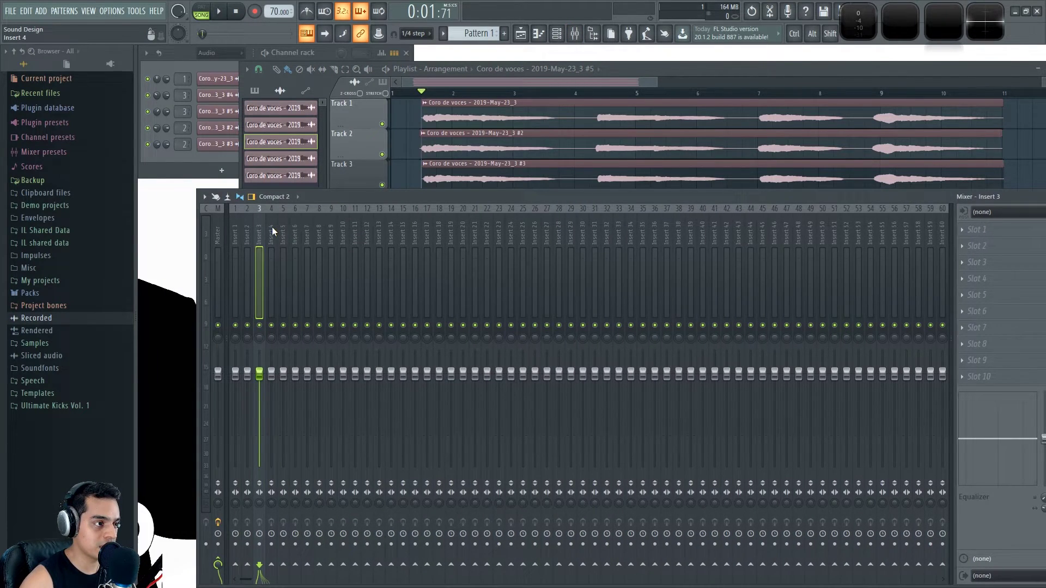
left_click(272, 226)
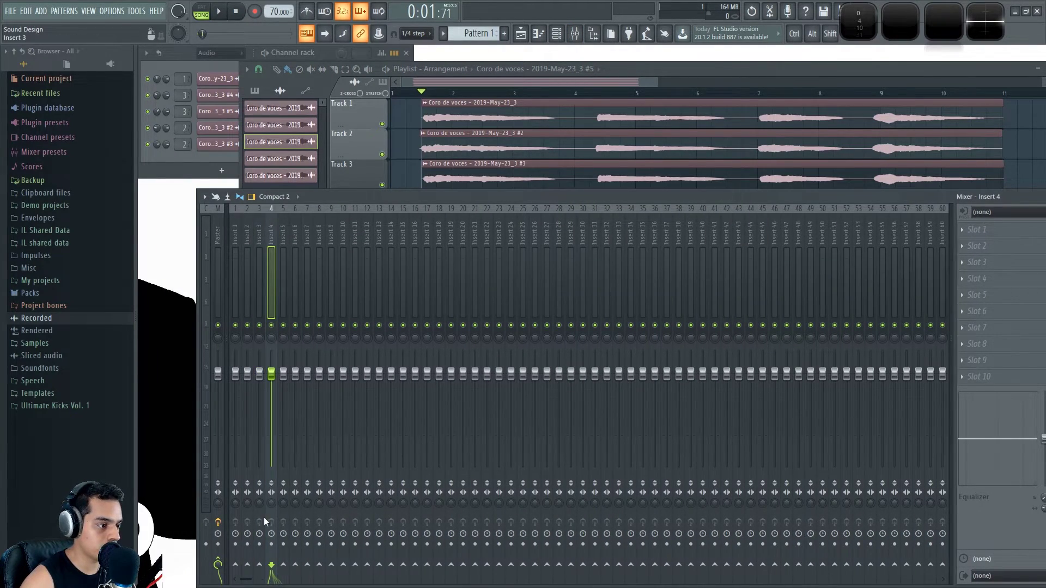
left_click(236, 234)
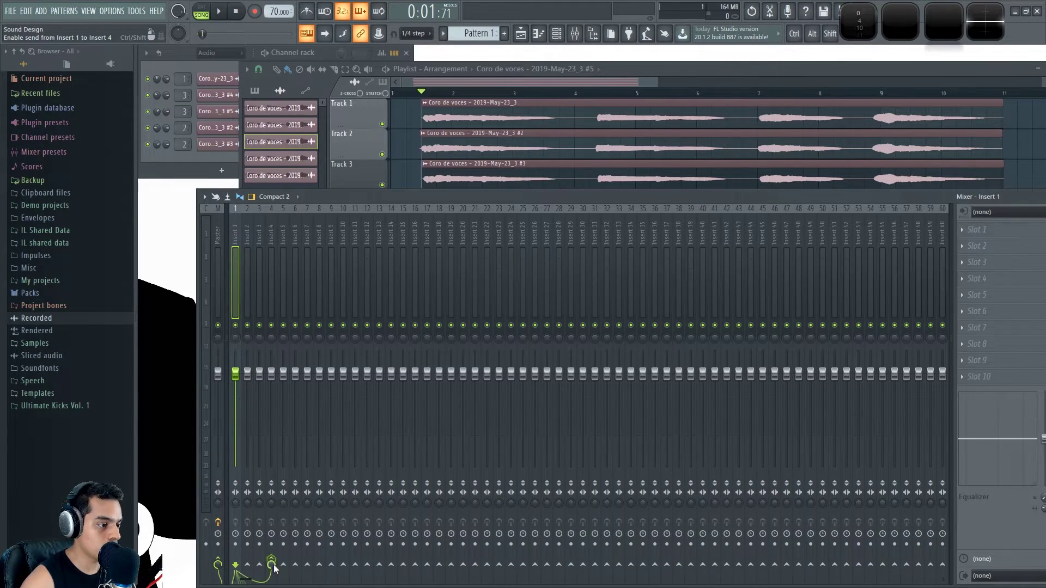
left_click(245, 234)
left_click(271, 565)
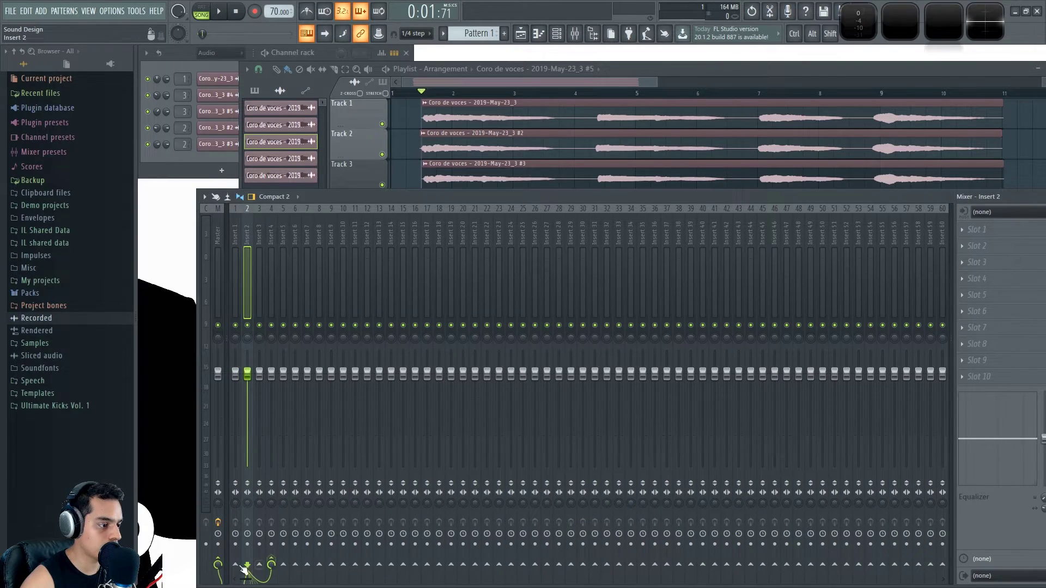
left_click(218, 564)
left_click(260, 236)
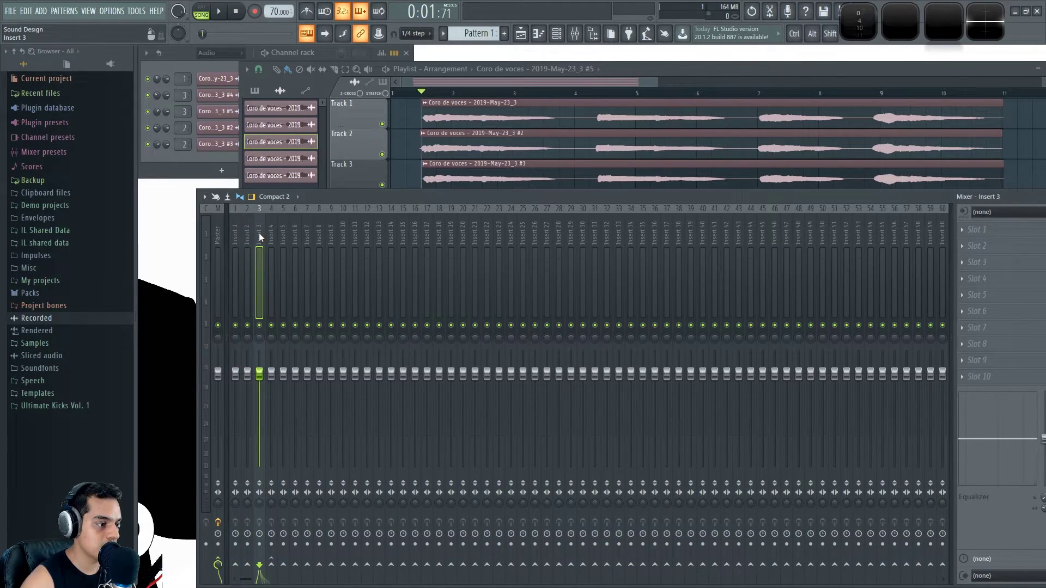
left_click(271, 565)
left_click(218, 564)
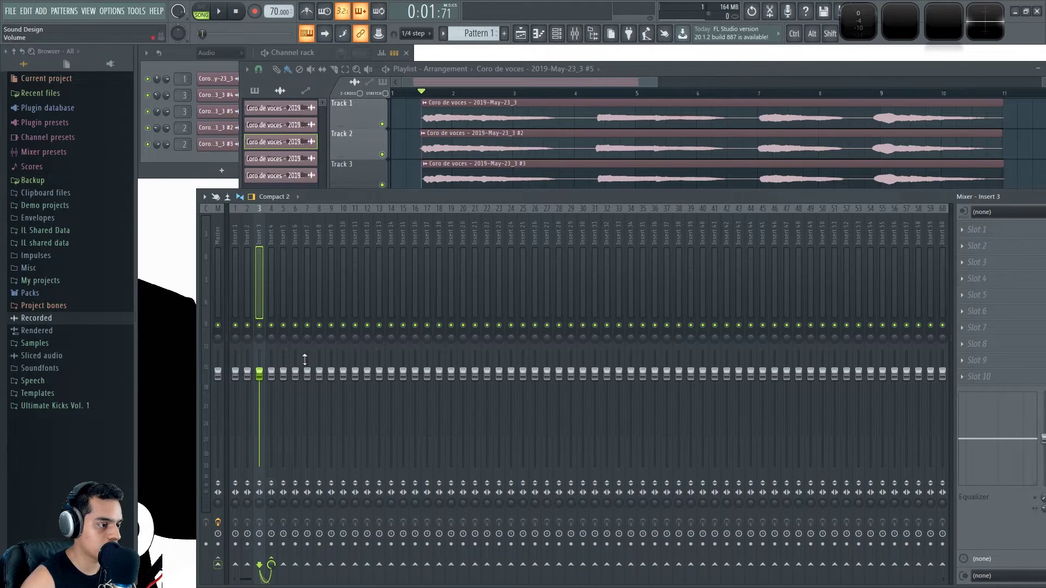
Step: Select Insert 4 and play the arrangement briefly to check the signal reaching the grouped track
left_click(270, 235)
key("space")
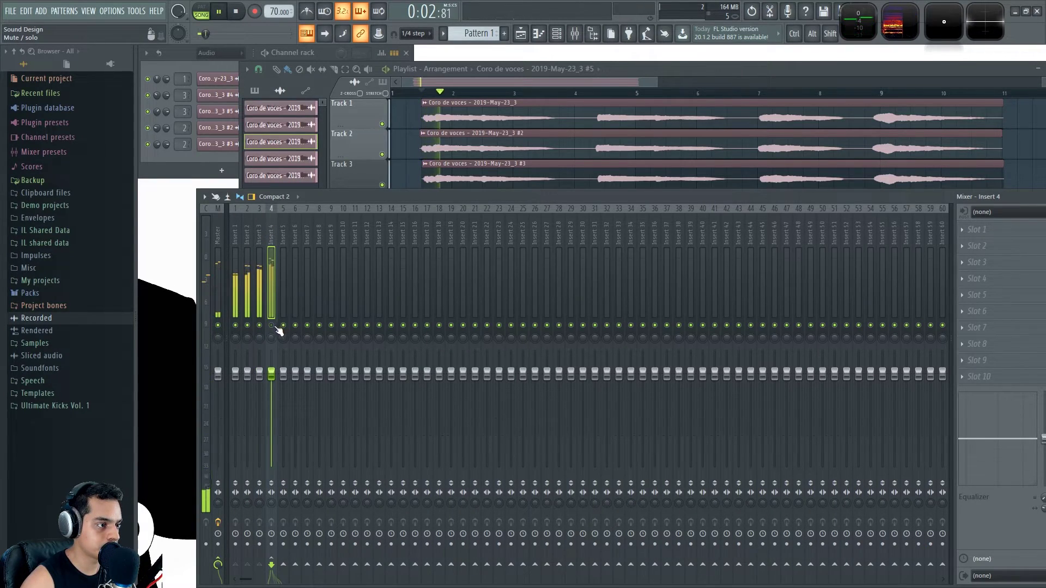
key("space")
Step: Lower the volume faders of Inserts 1, 2 and 3 almost to the minimum while testing playback
left_click_drag(259, 386, 235, 399)
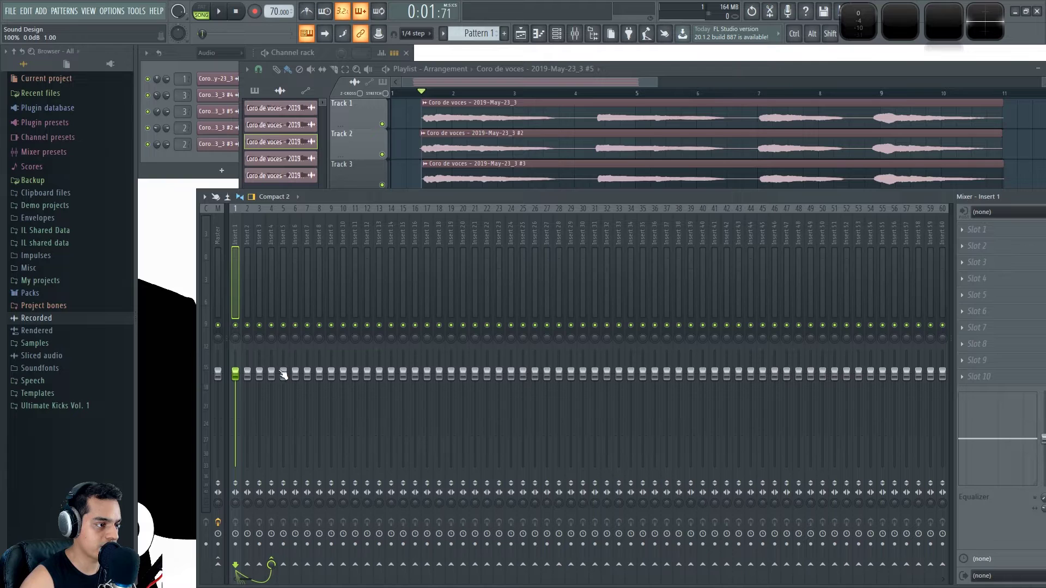
left_click_drag(259, 373, 235, 465)
left_click_drag(259, 402, 259, 466)
key("space")
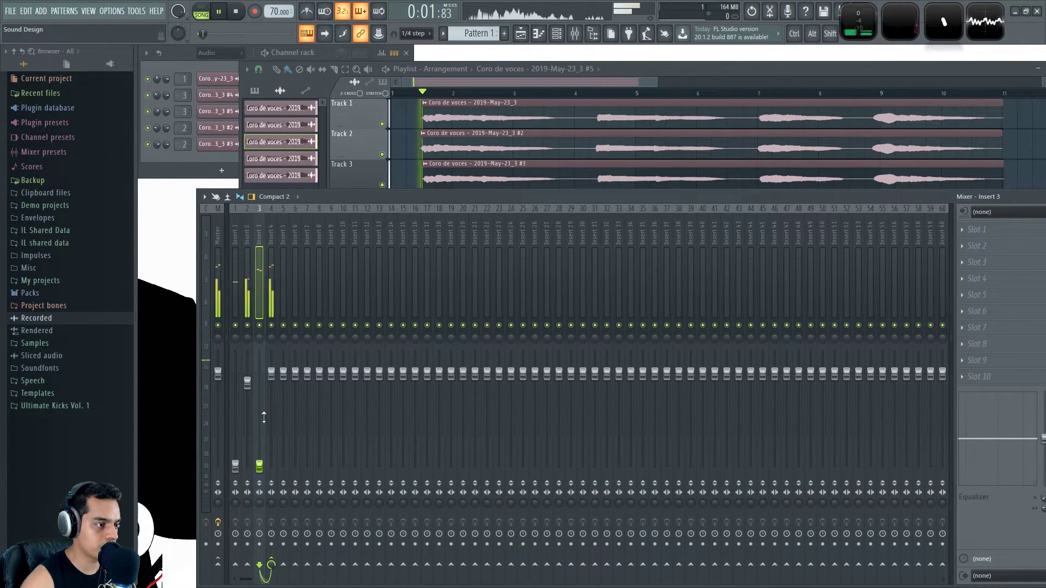
left_click_drag(247, 383, 247, 465)
key("space")
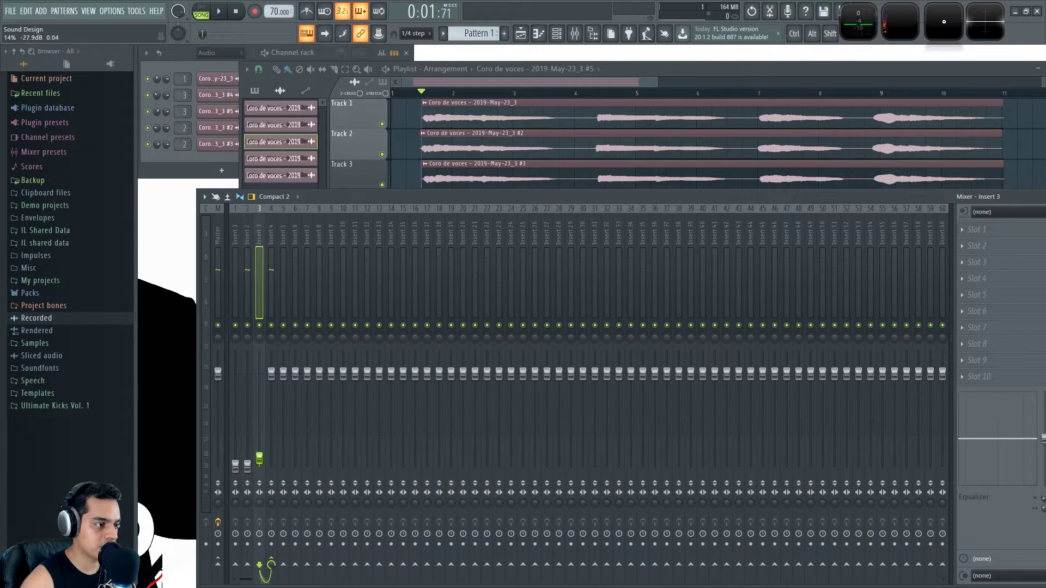
Step: Raise the faders of Inserts 2 and 3 to a matching middle level, leaving Insert 1 at the minimum
key("space")
key("space")
left_click_drag(247, 466, 246, 426)
left_click_drag(236, 466, 261, 412)
left_click_drag(248, 426, 266, 408)
Step: Move the mixer so its effect slots show fully and load Fruity Chorus in slot 2 of Insert 2
left_click(247, 233)
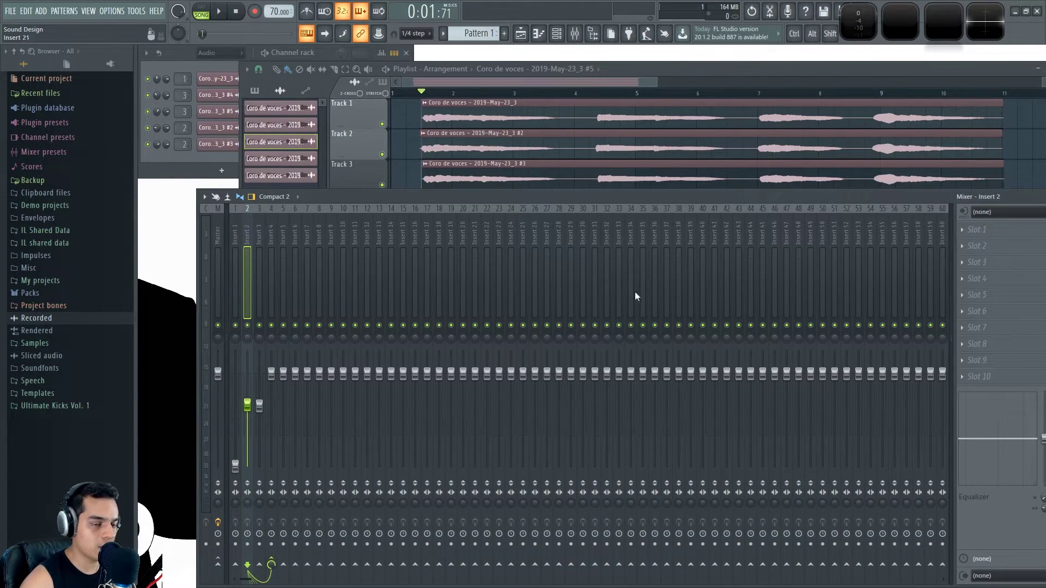
left_click_drag(899, 195, 864, 193)
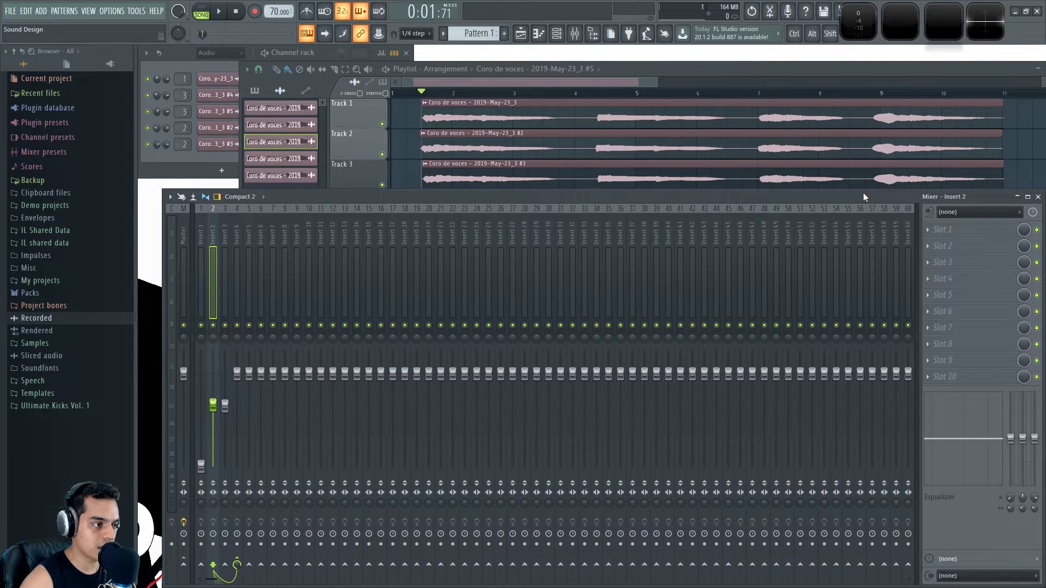
left_click_drag(959, 425, 962, 426)
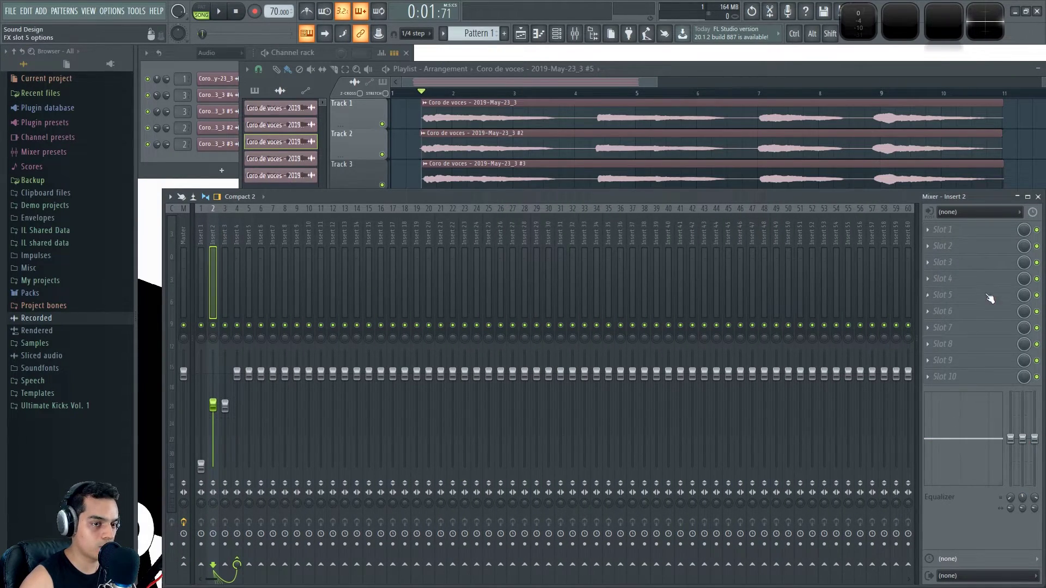
left_click(928, 247)
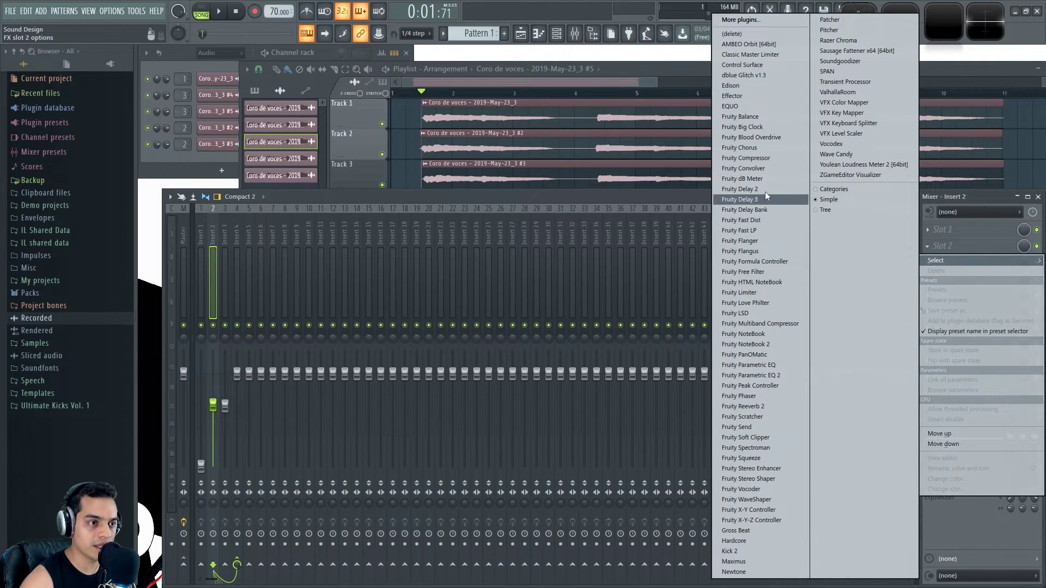
left_click(752, 148)
Step: Play the arrangement and compare Insert 2 with Fruity Chorus bypassed and enabled, leaving the effect on
key("space")
left_click_drag(331, 200, 468, 194)
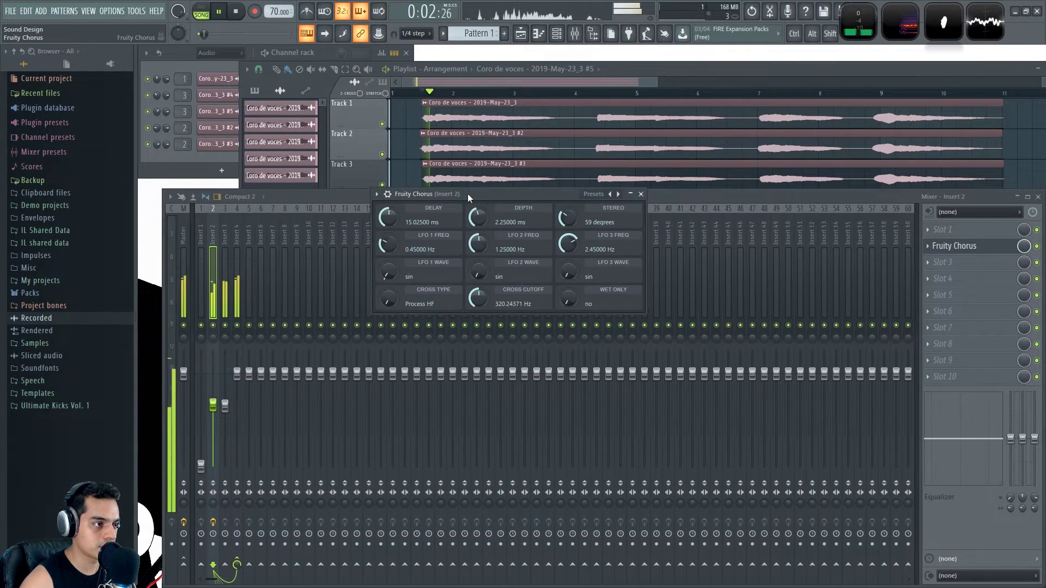
left_click(1038, 246)
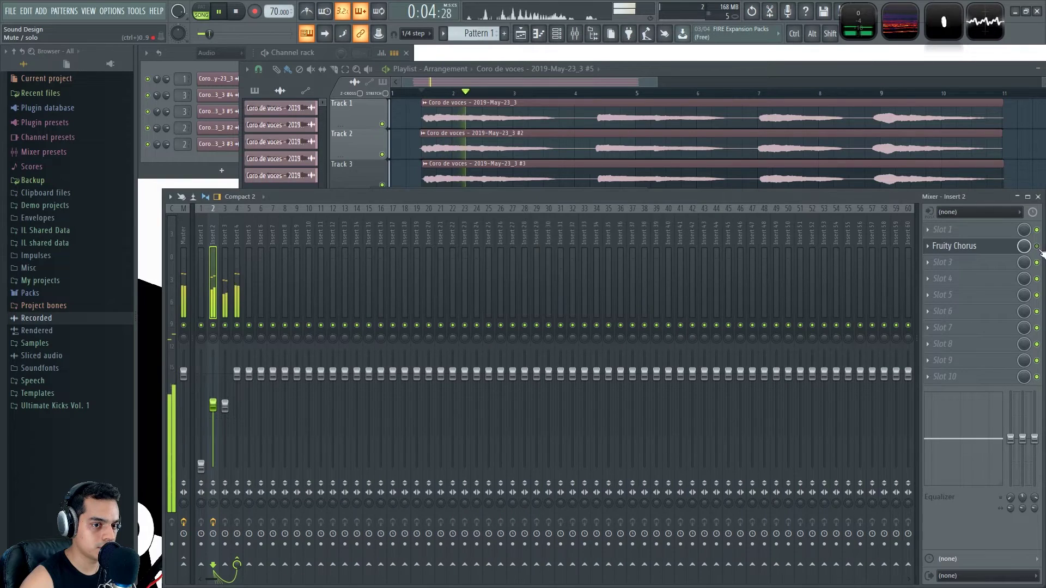
left_click(1037, 247)
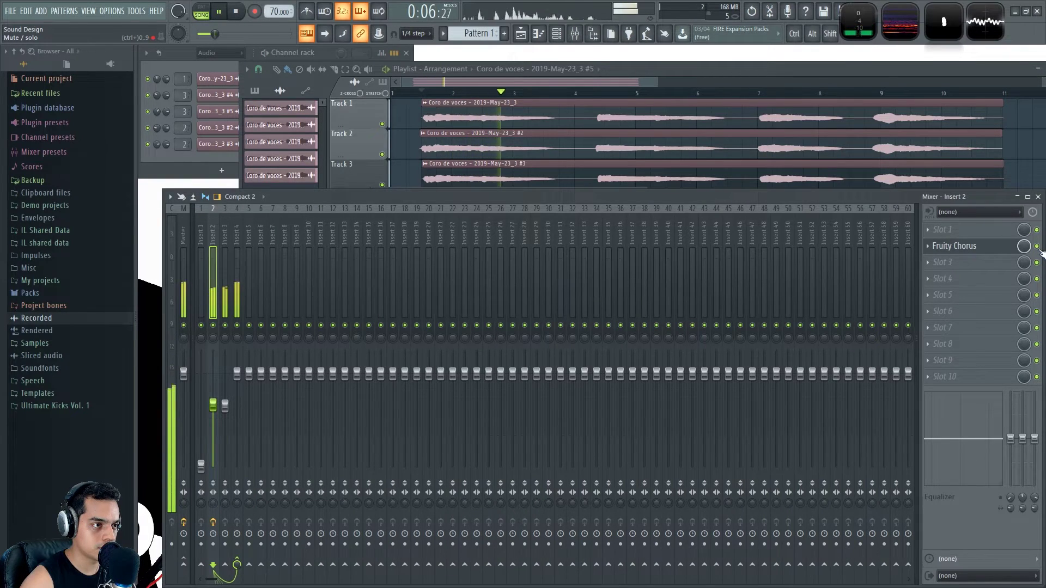
key("space")
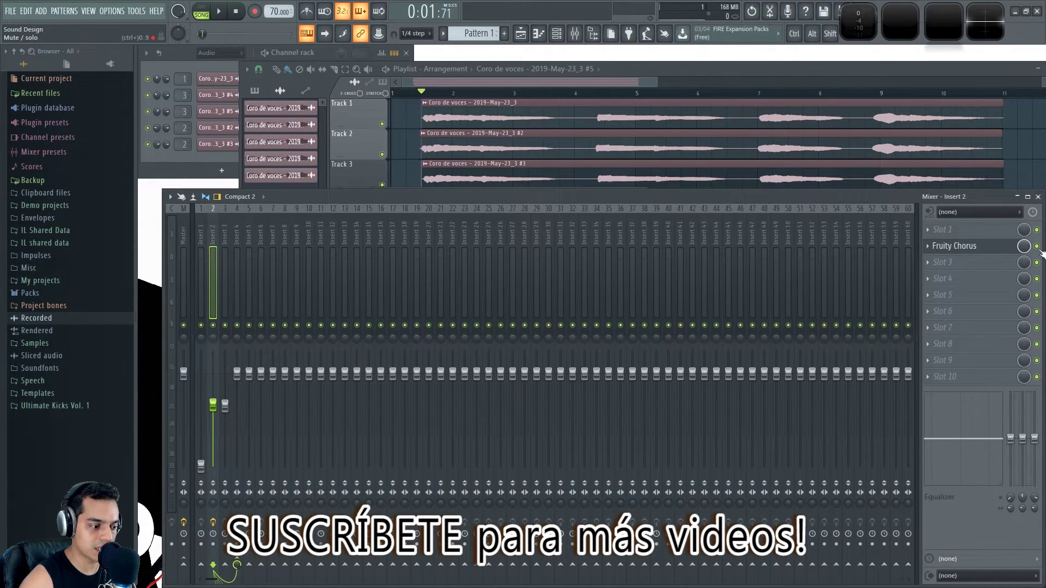
Step: Set the depth of Insert 2's Fruity Chorus to 3.668 ms, listen to the result and close the effect
key("space")
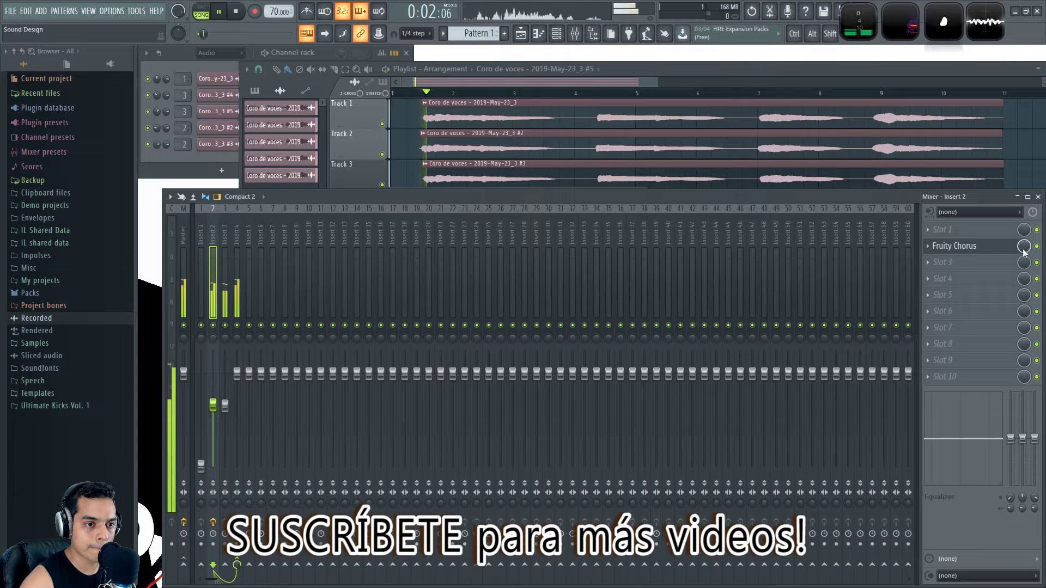
left_click(980, 249)
key("space")
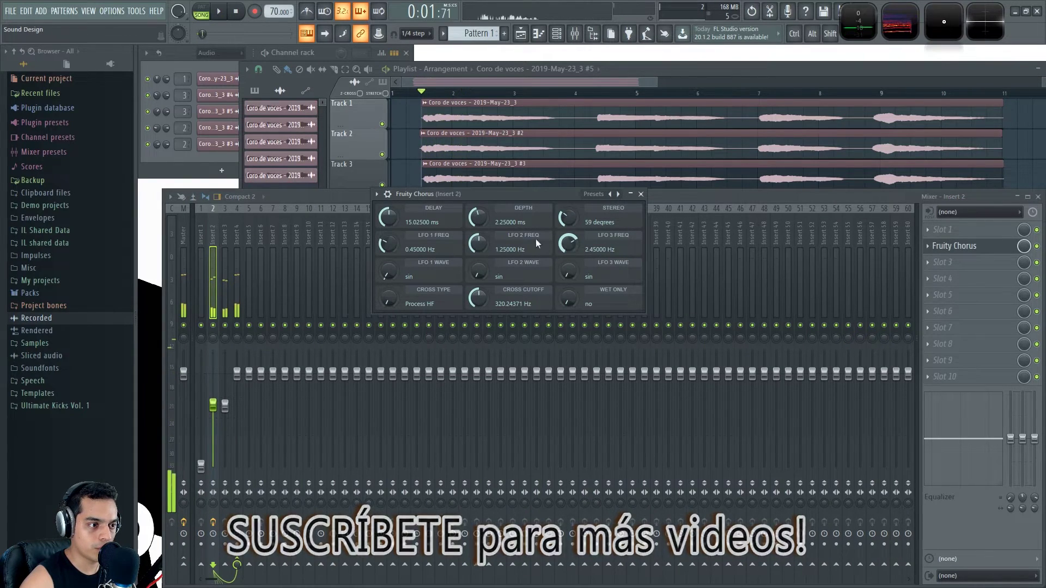
left_click_drag(511, 194, 486, 204)
key("space")
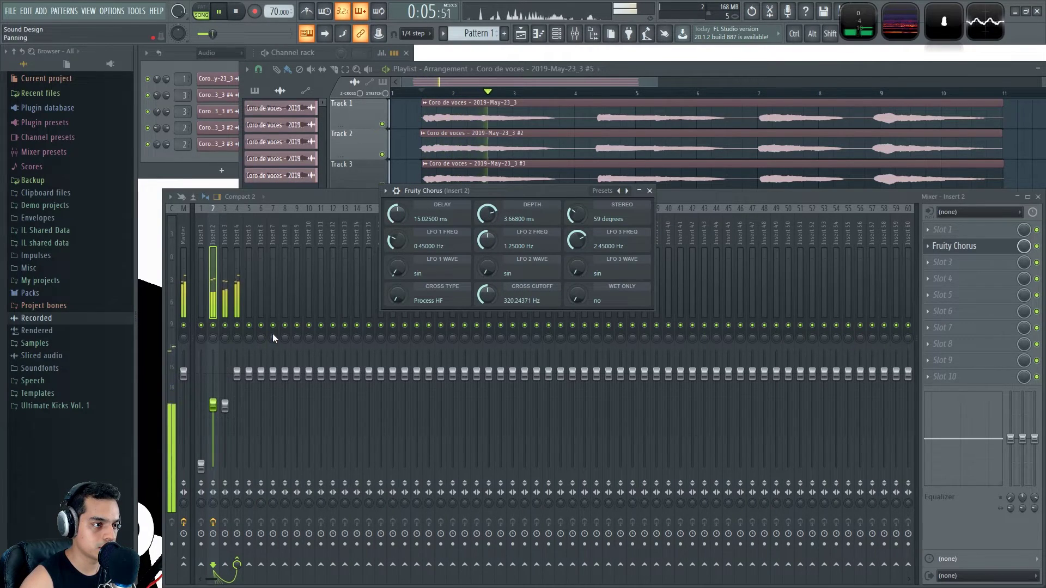
left_click(649, 191)
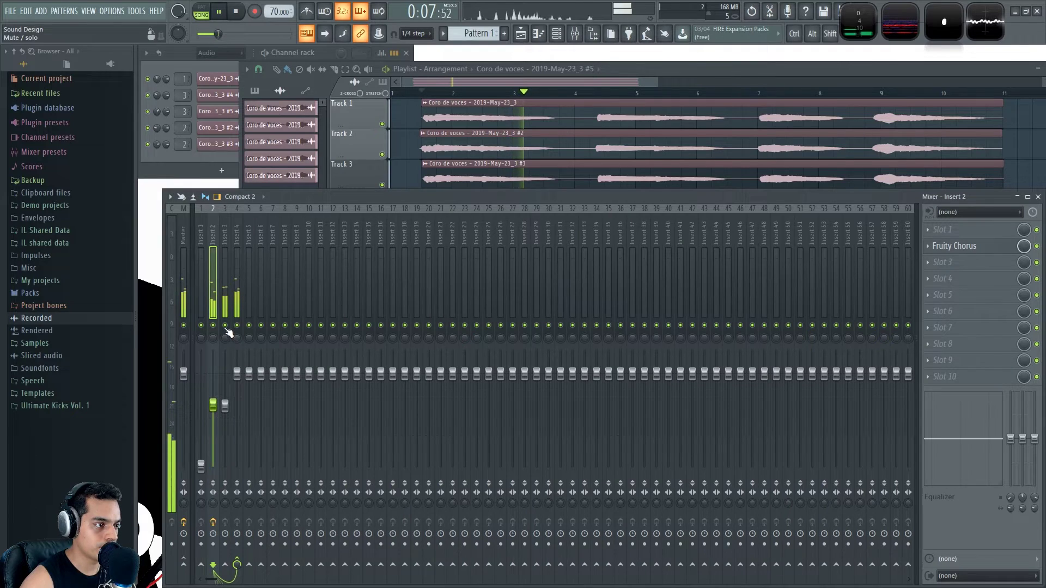
key("space")
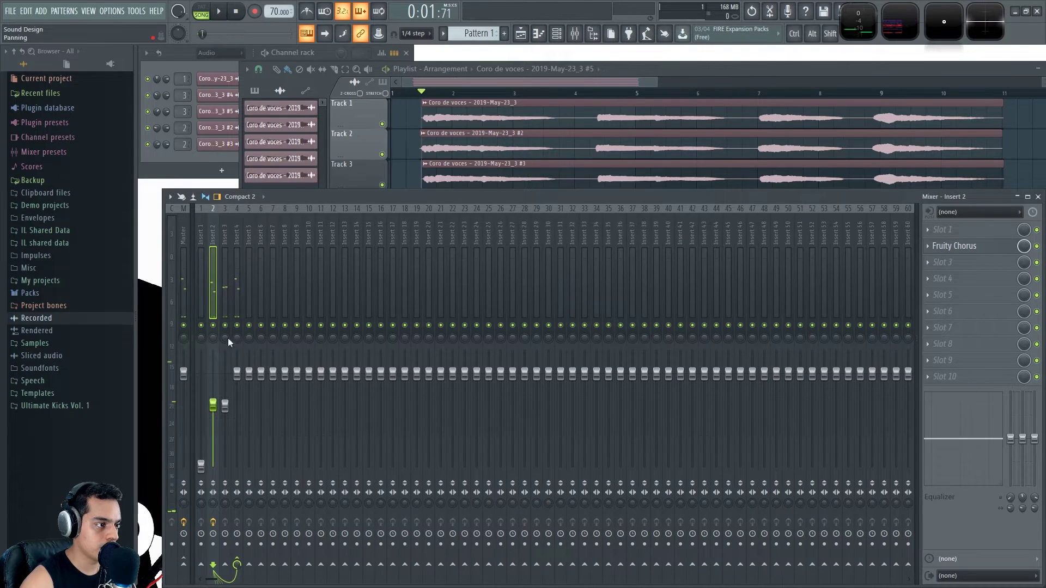
Step: Load Fruity Chorus in slot 2 of Insert 3 and move its window to the middle of the mixer
left_click(227, 260)
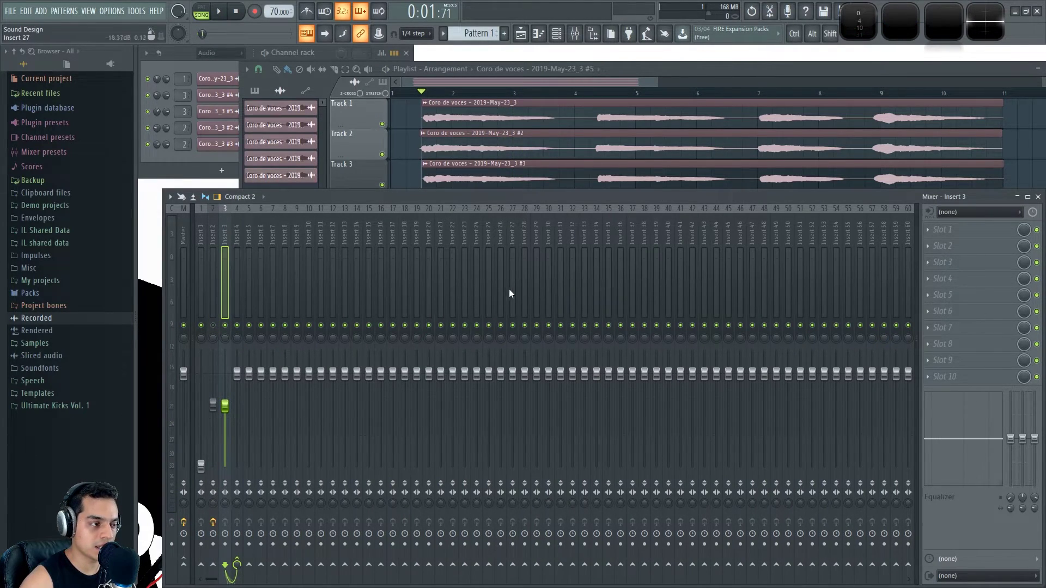
key("space")
key("space")
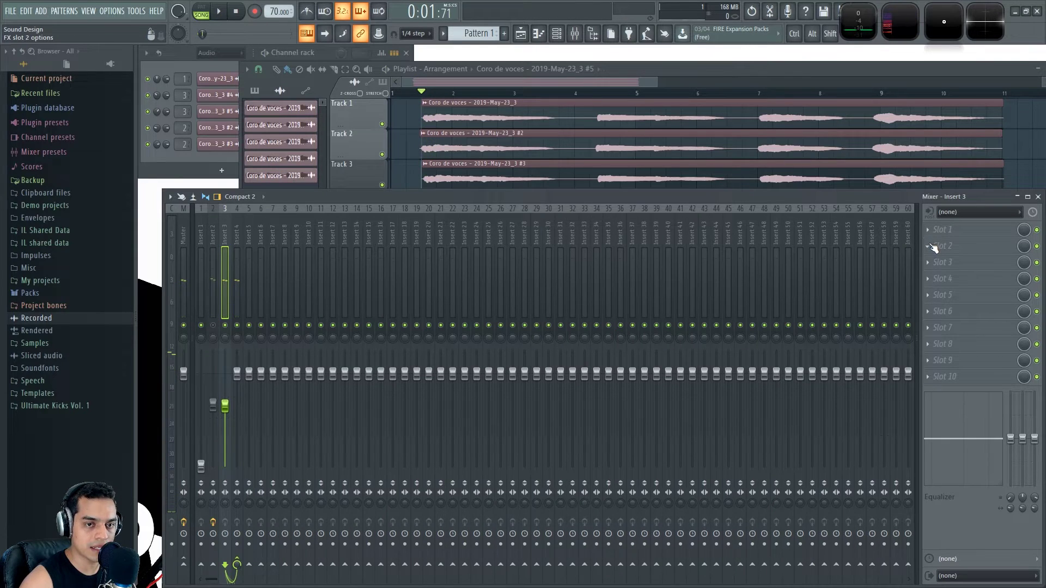
left_click(938, 247)
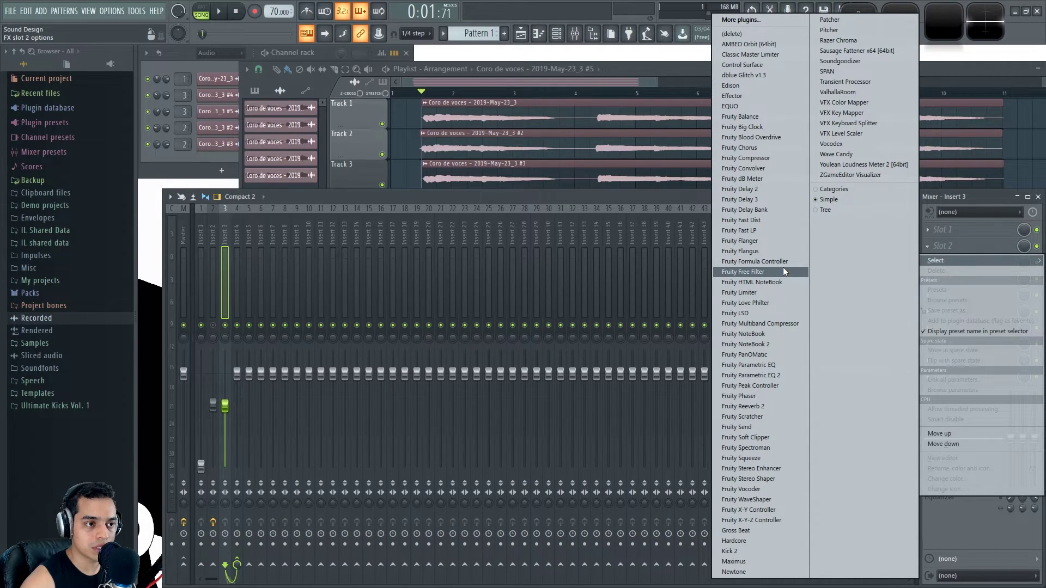
left_click(756, 146)
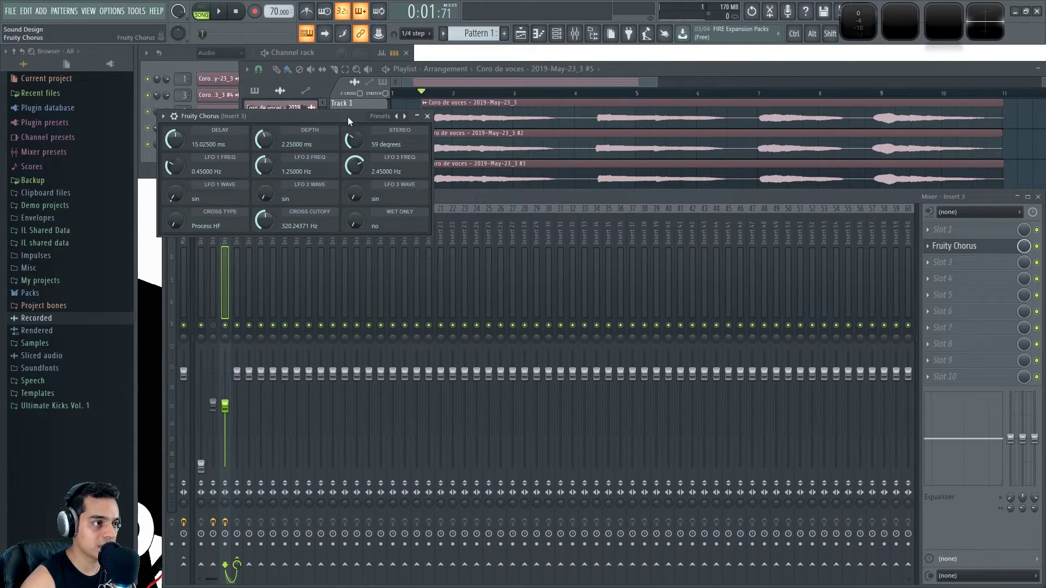
left_click_drag(348, 117, 570, 284)
Step: Play the arrangement while stepping through the presets of Insert 3's Fruity Chorus, end on Default and close the effect
key("space")
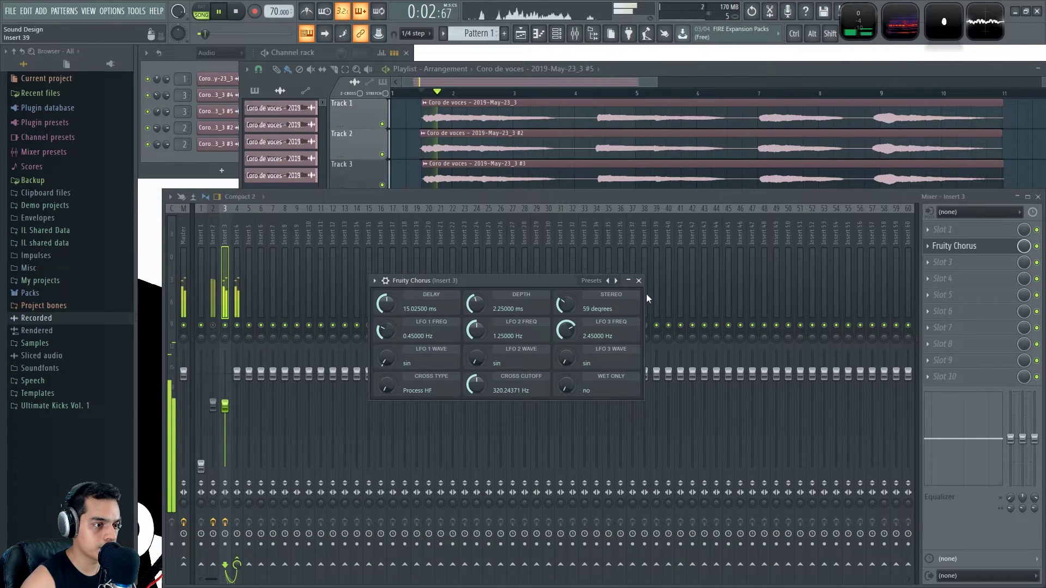
left_click(617, 280)
left_click(617, 280)
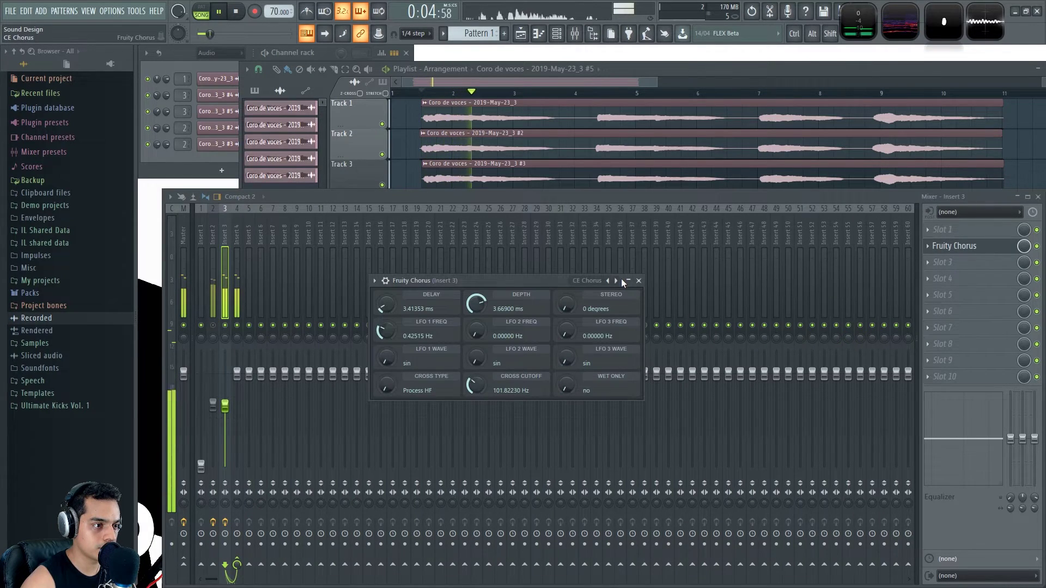
left_click(617, 280)
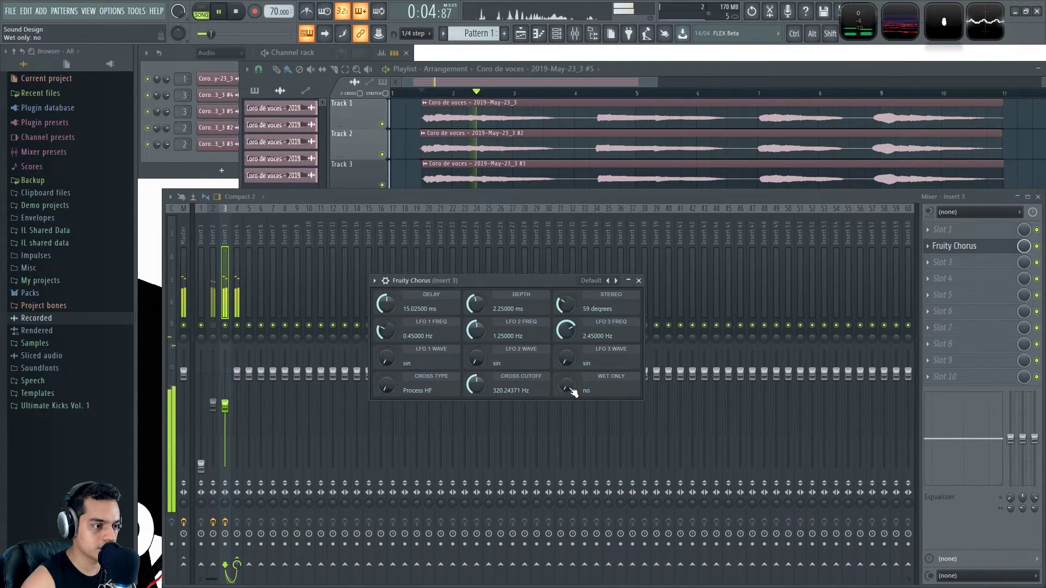
key("space")
left_click(639, 280)
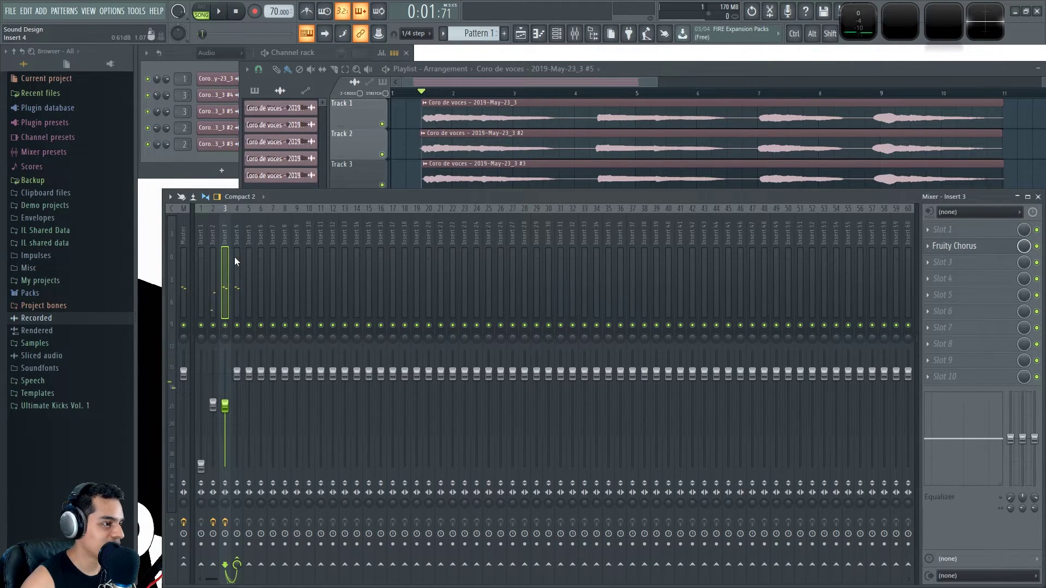
Step: Raise Insert 1's fader slightly above those of Inserts 2 and 3, nudge those two up and listen to the mix
left_click(202, 235)
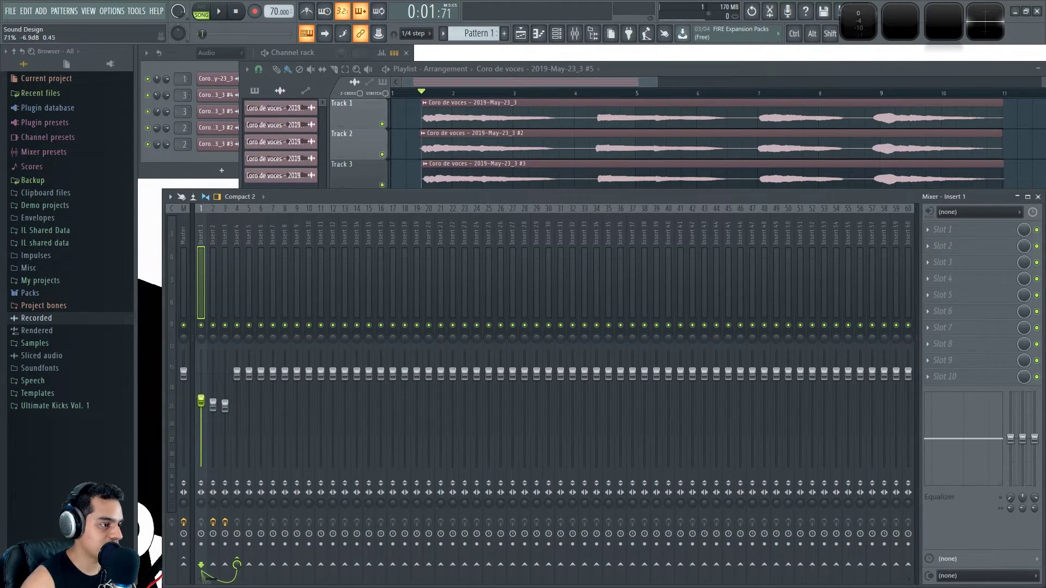
mouse_move(212, 406)
left_mouse_down()
mouse_move(224, 395)
mouse_move(214, 402)
mouse_move(201, 388)
left_mouse_up()
key("space")
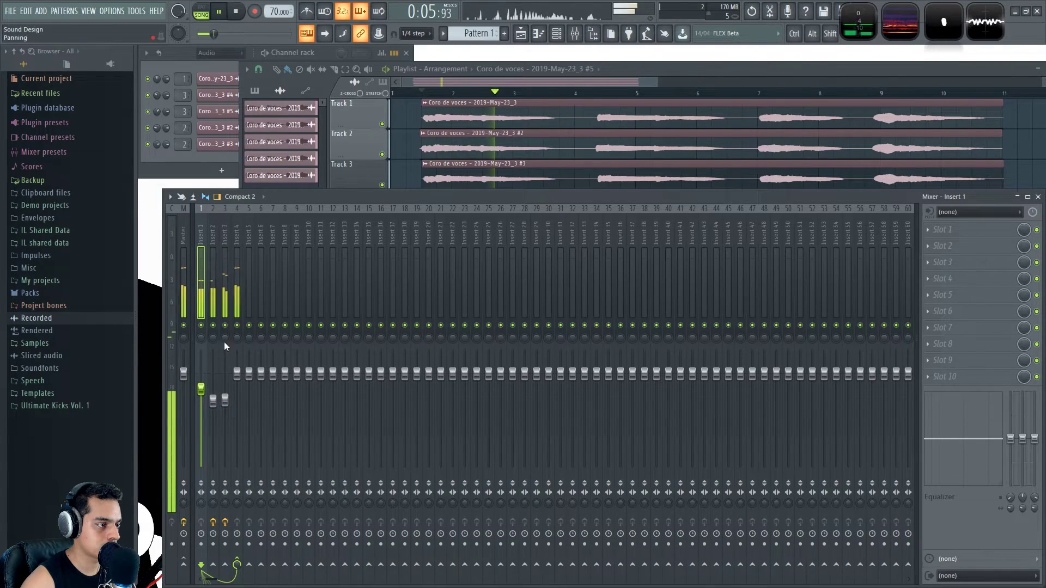
key("space")
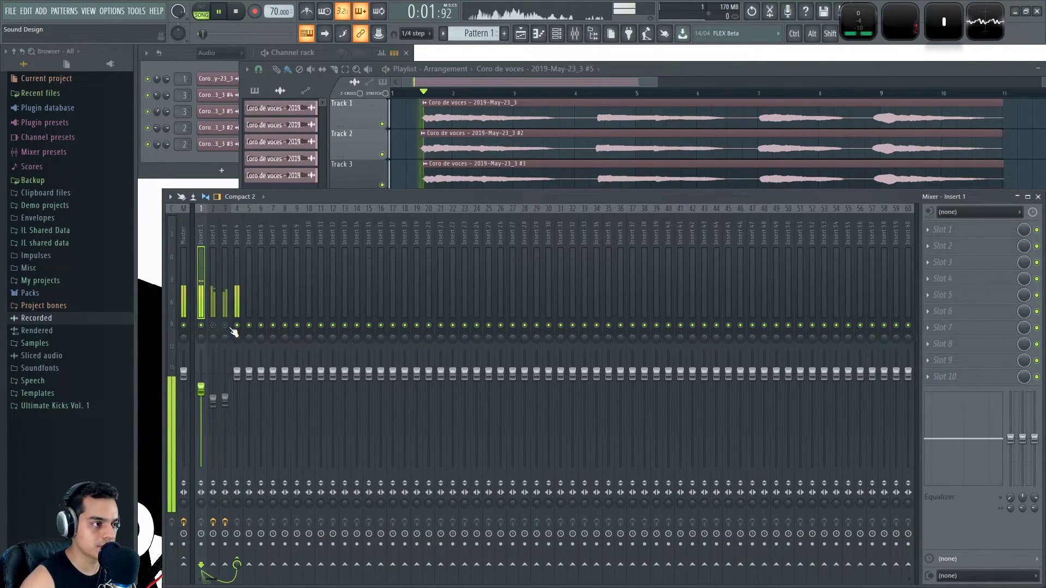
Step: Play the arrangement from Insert 1 alone, unmuting Insert 2 and Insert 3 one after the other to compare the layers
left_click(215, 326)
key("space")
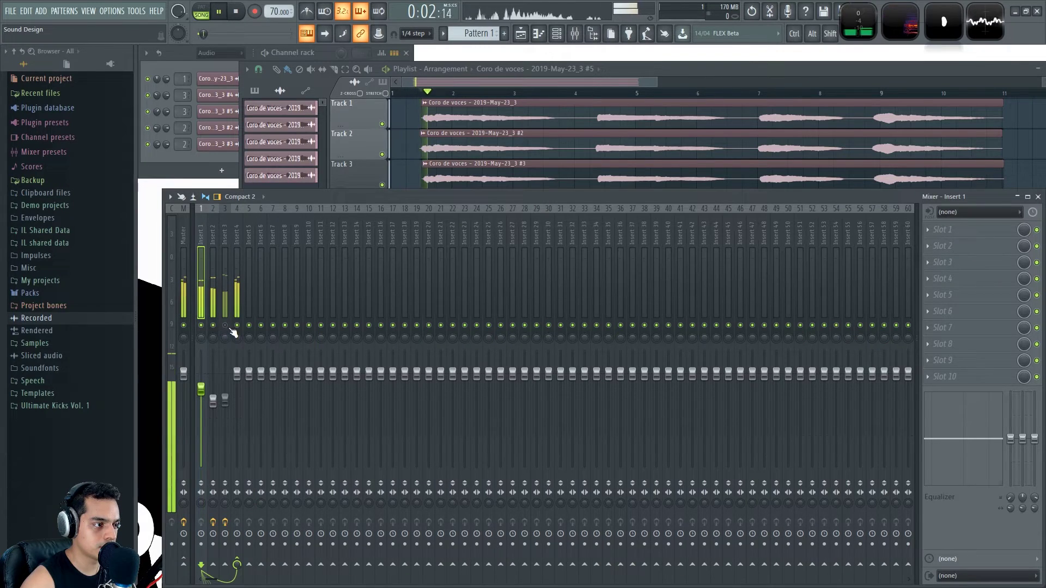
key("space")
left_click(228, 327)
key("space")
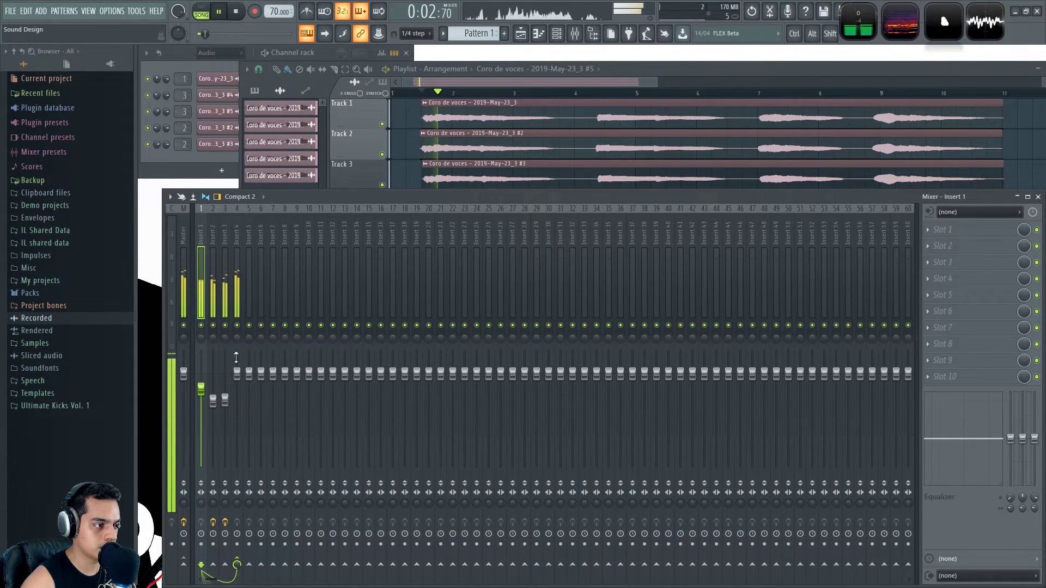
key("space")
Step: Lower Insert 3's fader slightly, just below the level of Insert 2
left_click_drag(225, 400, 225, 405)
left_click(213, 403)
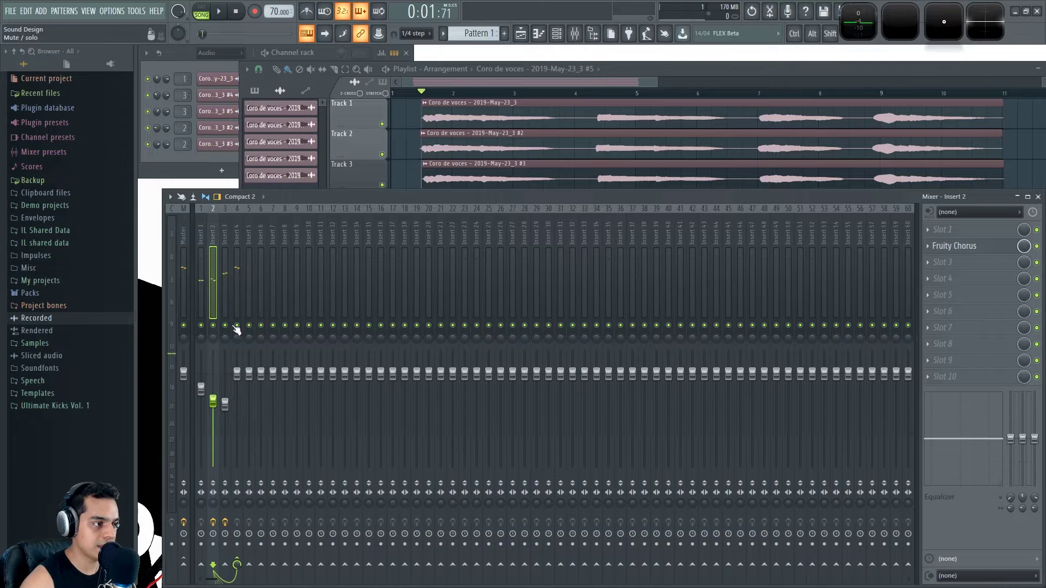
left_click(224, 233)
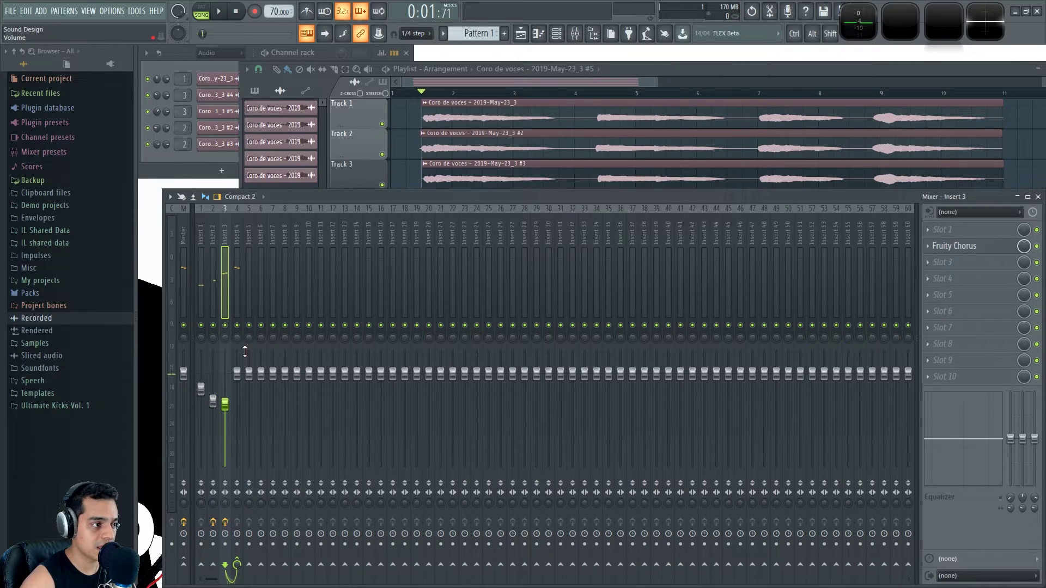
Step: Load Fruity Stereo Enhancer in slot 4 of Insert 2, offset its phase about 7.7 ms right during playback and close it
left_click(213, 325, "ctrl")
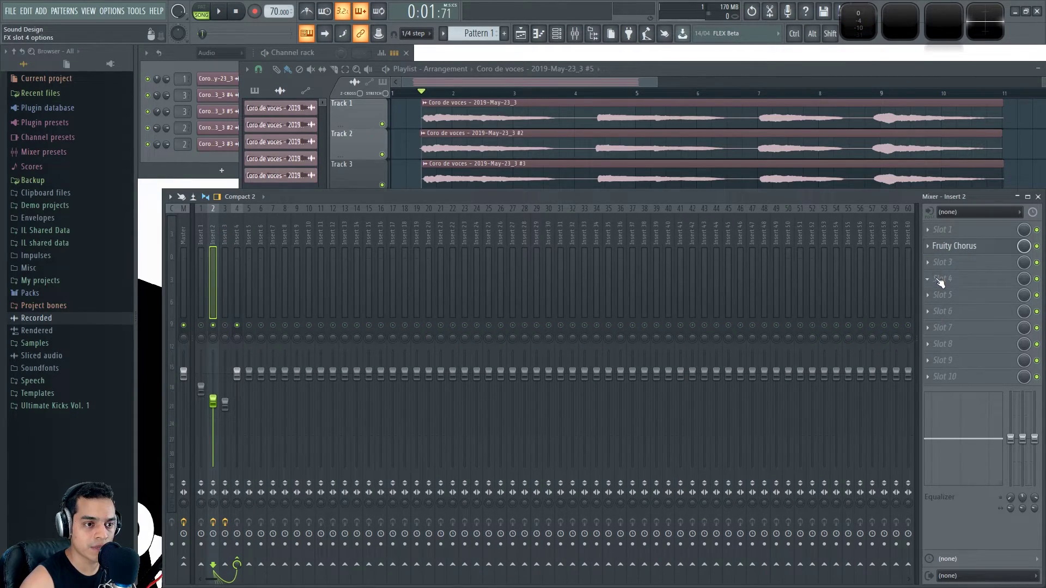
left_click(938, 279)
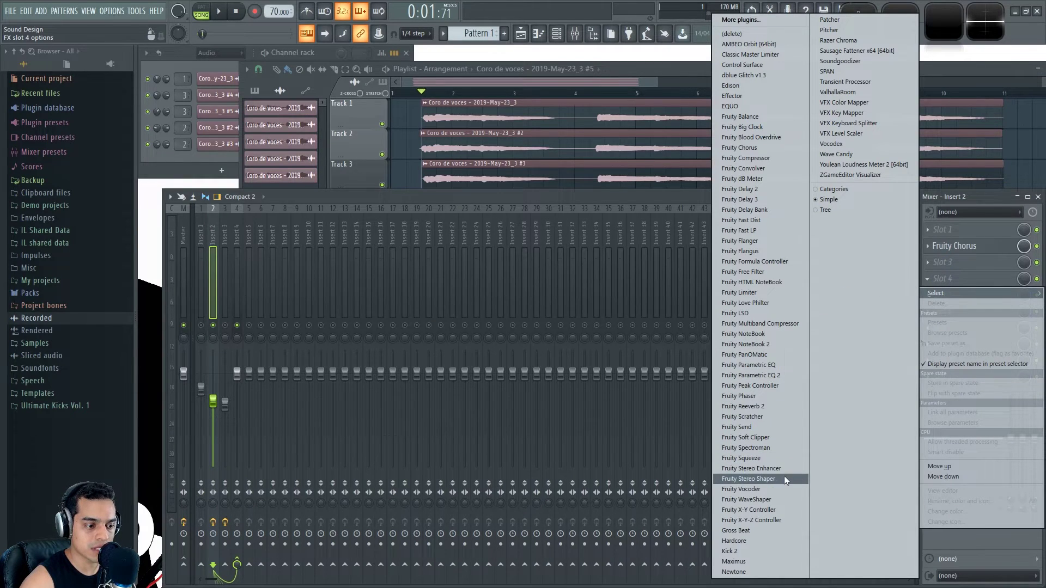
left_click(760, 472)
key("space")
left_click_drag(266, 124, 585, 226)
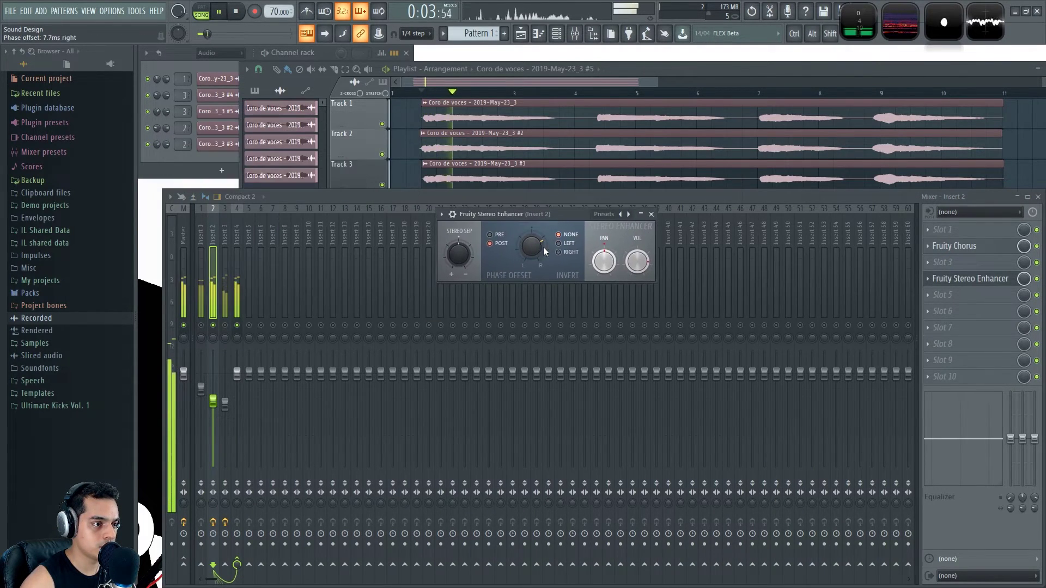
left_click(653, 213)
key("space")
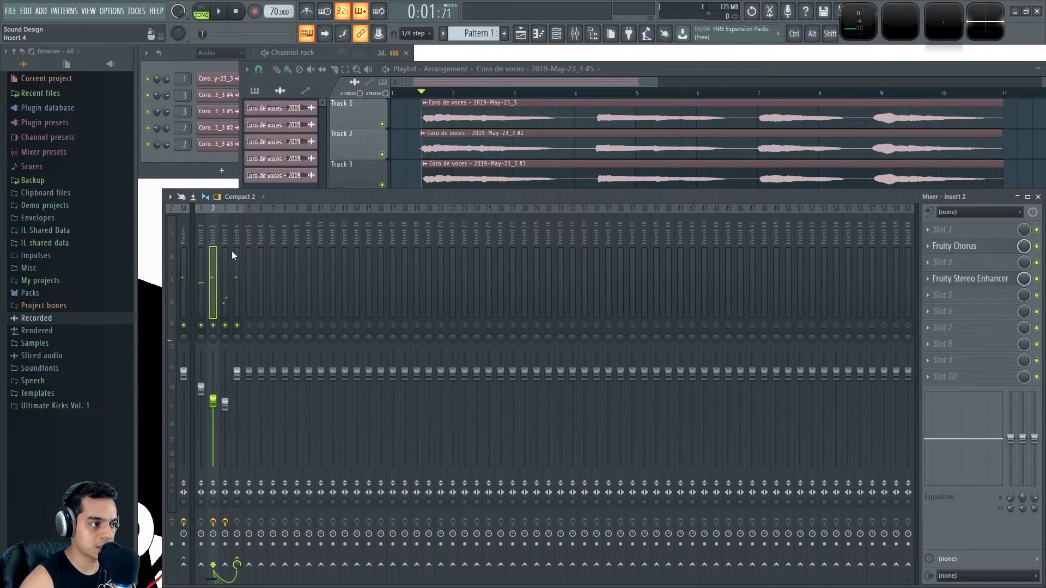
Step: Load Fruity Parametric EQ 2 in slot 2 of Insert 4 and enlarge its window
left_click(238, 236)
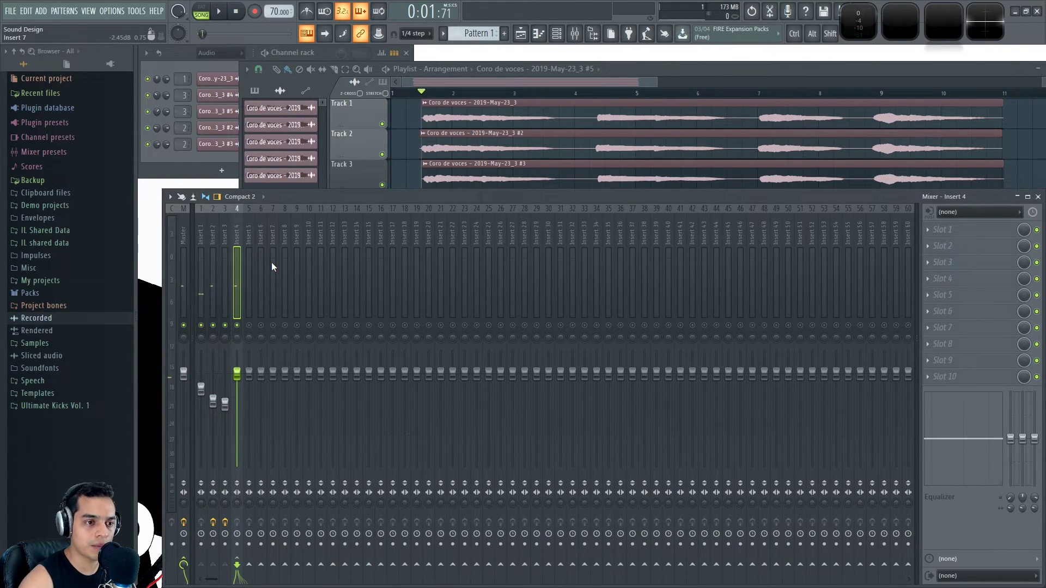
left_click(937, 248)
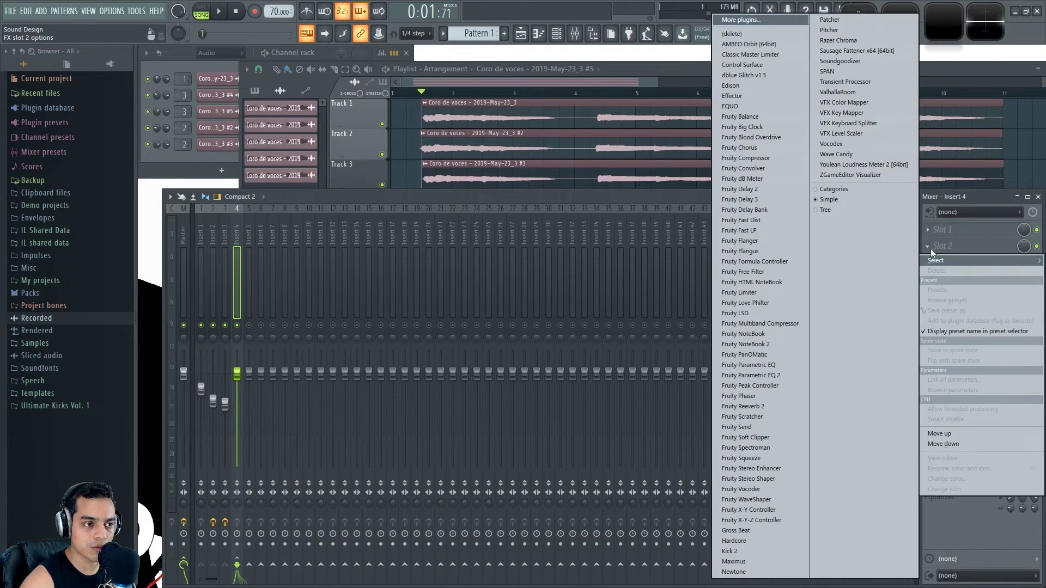
left_click(776, 376)
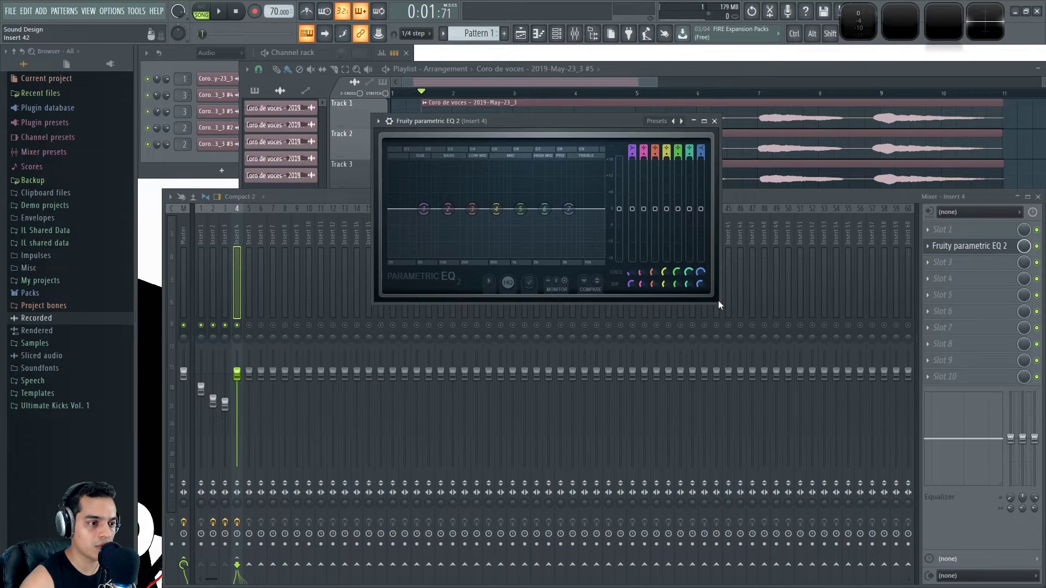
left_click_drag(719, 305, 811, 388)
Step: Cut the low end of Insert 4's EQ during playback, dipping bands 2 and 3 slightly and pulling band 1 fully down
key("space")
left_click_drag(503, 249, 497, 264)
left_click_drag(436, 248, 446, 339)
key("space")
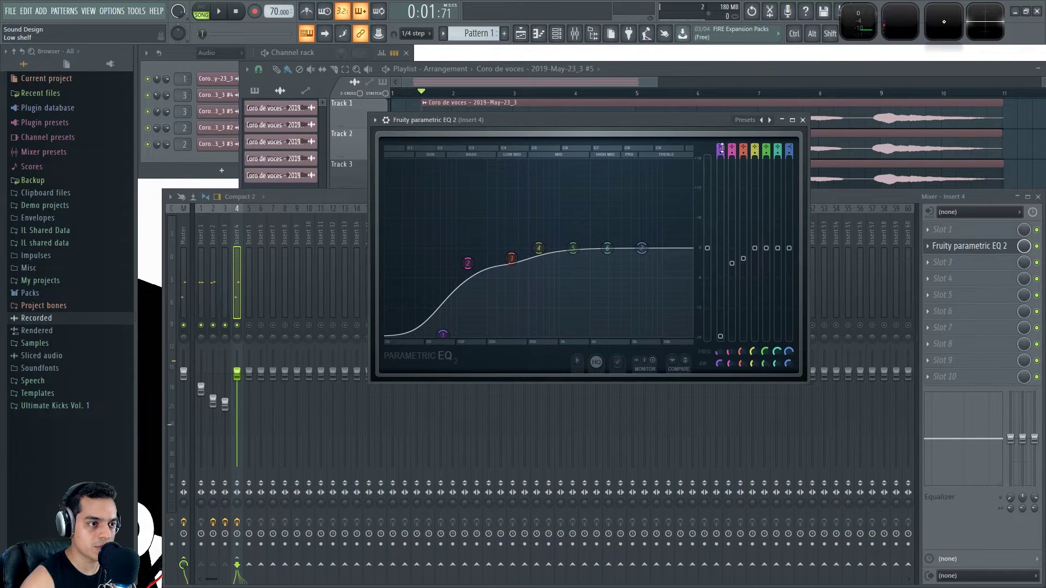
Step: Turn band 1 of Insert 4's EQ into a high pass at about 178 Hz
left_click_drag(722, 148, 723, 180)
left_click_drag(719, 363, 718, 330)
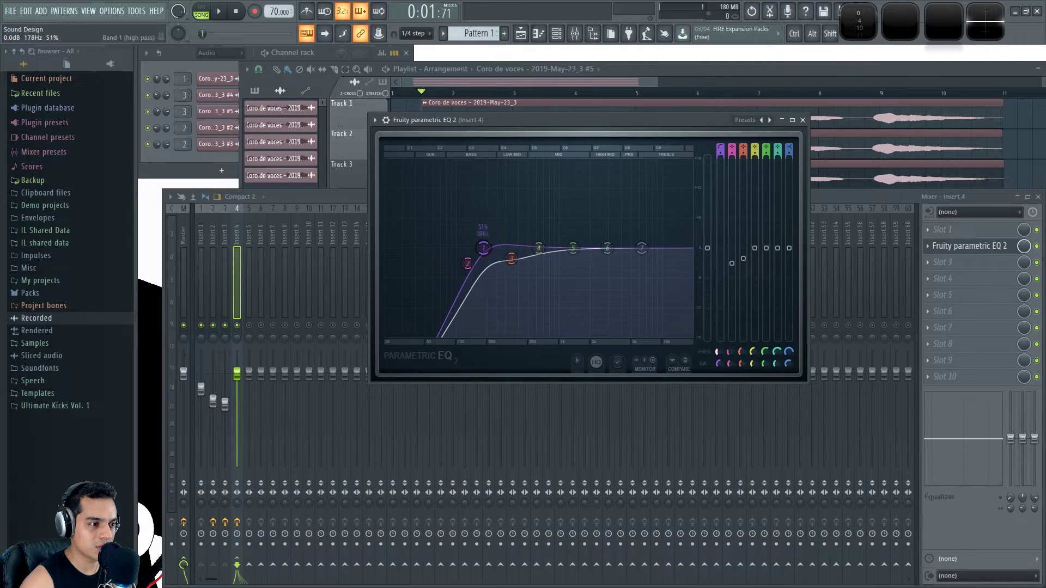
key("space")
mouse_move(719, 352)
left_mouse_down()
mouse_move(718, 326)
mouse_move(719, 351)
left_mouse_up()
Step: Shape the upper EQ bands during playback with a slight boost on band 5 and small cuts on bands 4 and 7, and close the EQ
left_click_drag(513, 261, 614, 251)
left_click_drag(643, 249, 669, 256)
left_click_drag(574, 249, 617, 247)
key("space")
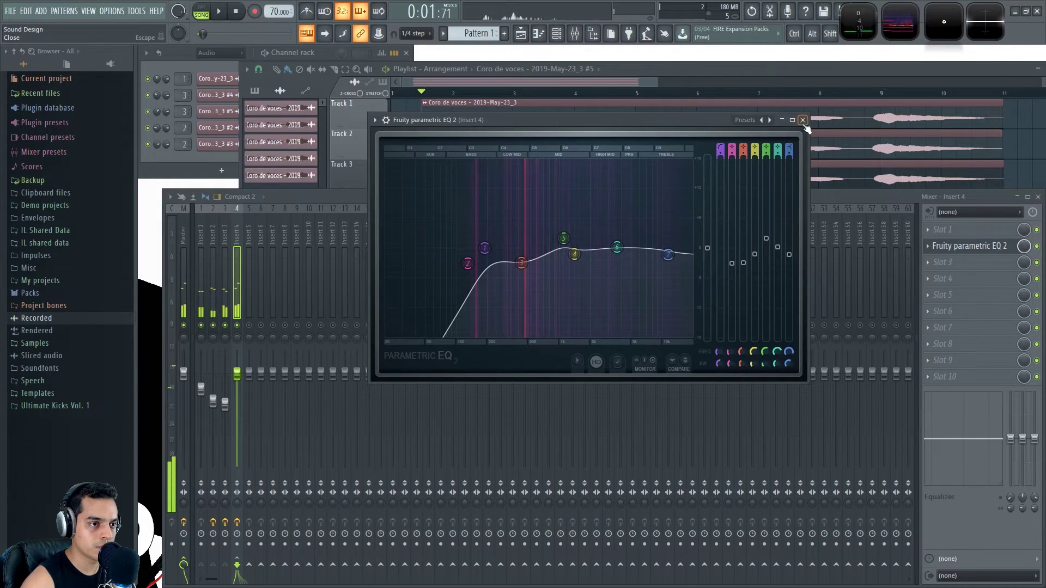
left_click(803, 120)
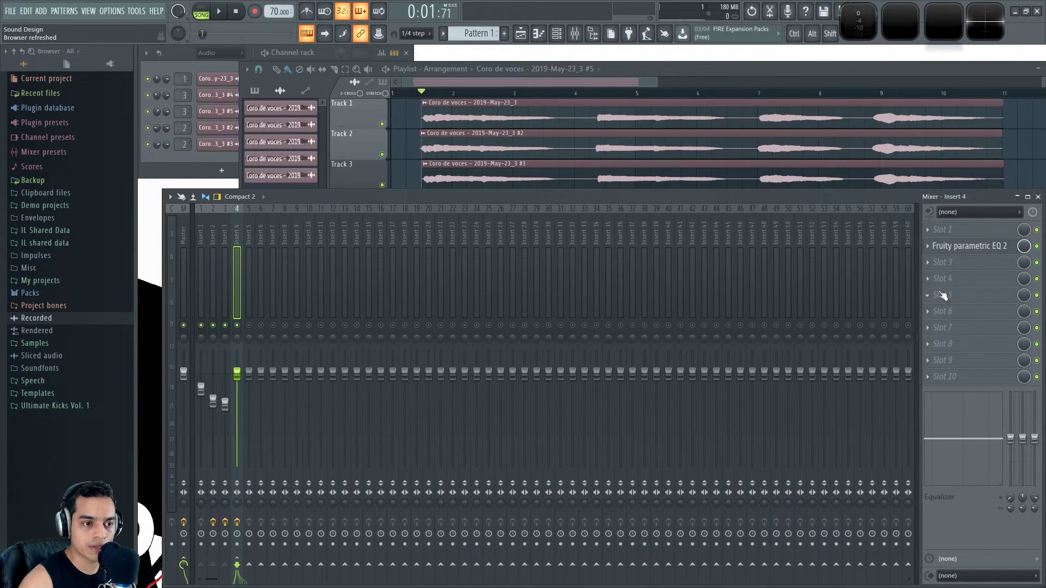
Step: Load Fruity Convolver in slot 4 of Insert 4 and play the arrangement through its default impulse
left_click(926, 279)
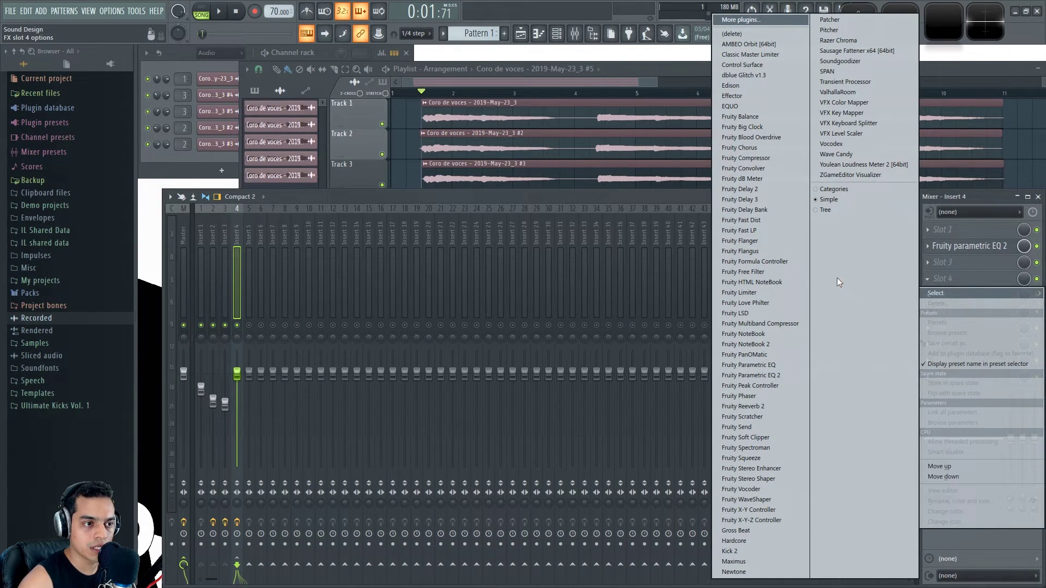
left_click(763, 173)
left_click_drag(440, 175, 503, 174)
key("space")
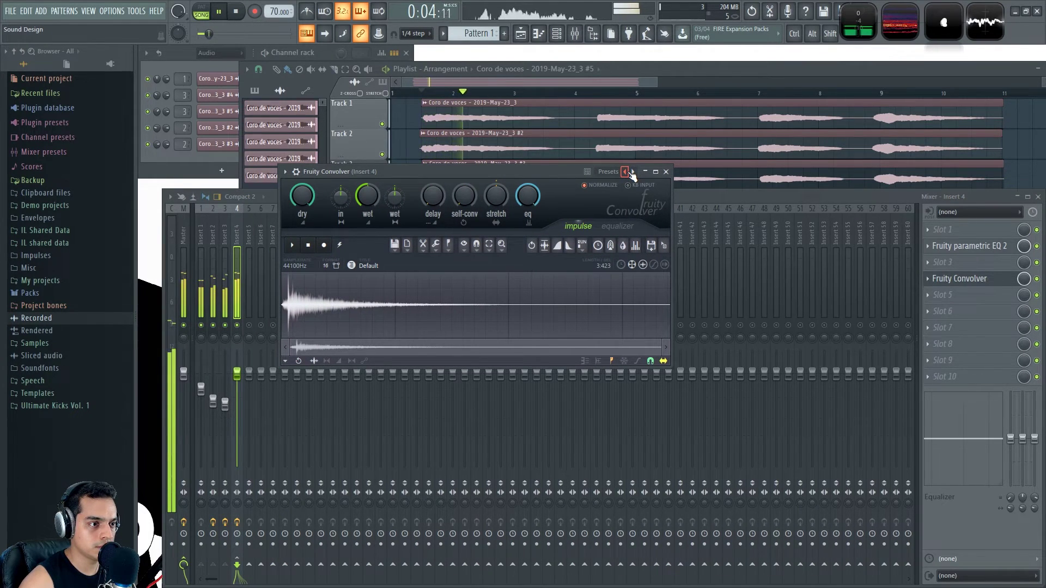
Step: Apply the Evnt - Cathedral (Smooth) preset to Insert 4's Fruity Convolver and play the arrangement through it
key("space")
left_click(629, 171)
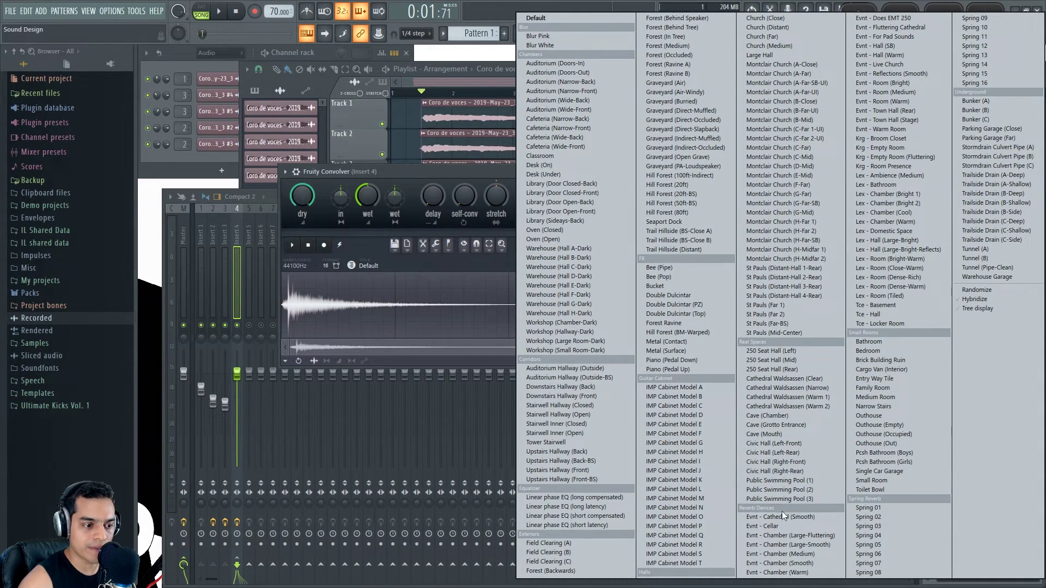
left_click(810, 517)
left_click_drag(428, 178, 456, 177)
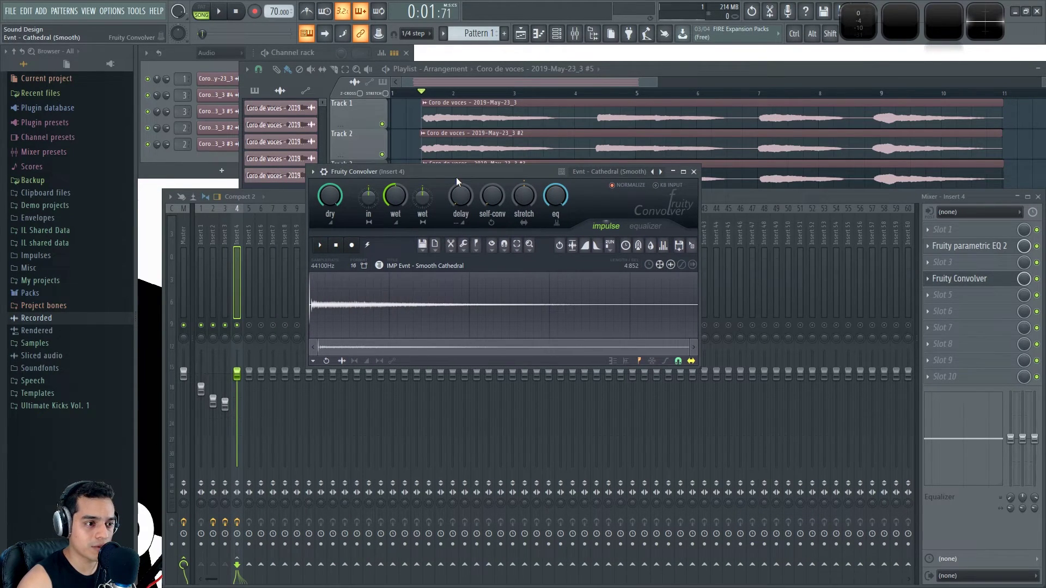
key("space")
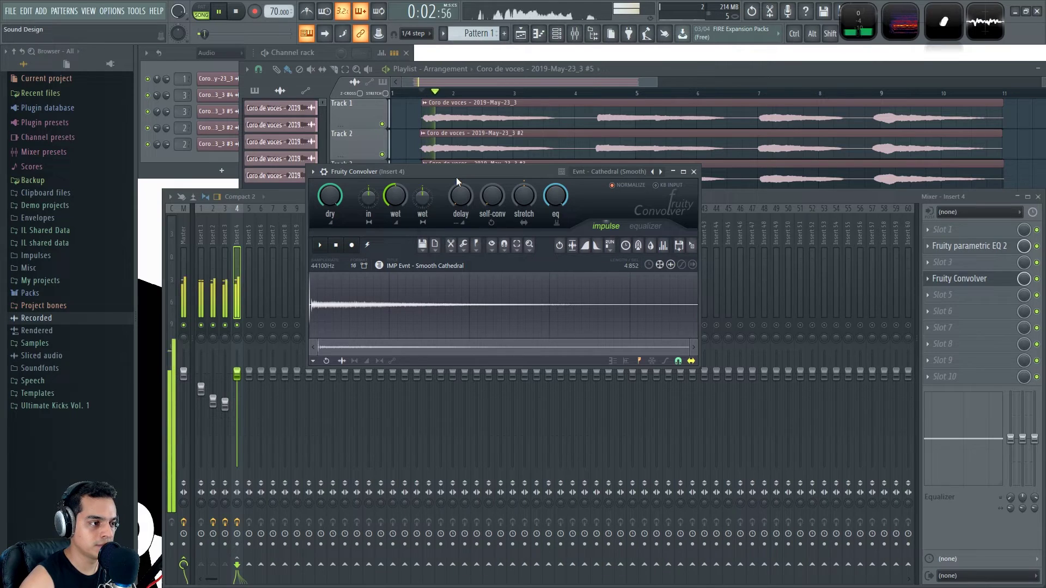
Step: Enlarge and reposition the Fruity Convolver window while listening to the cathedral reverb
left_click_drag(456, 177, 425, 142)
left_click_drag(676, 340, 777, 426)
left_click_drag(489, 139, 520, 184)
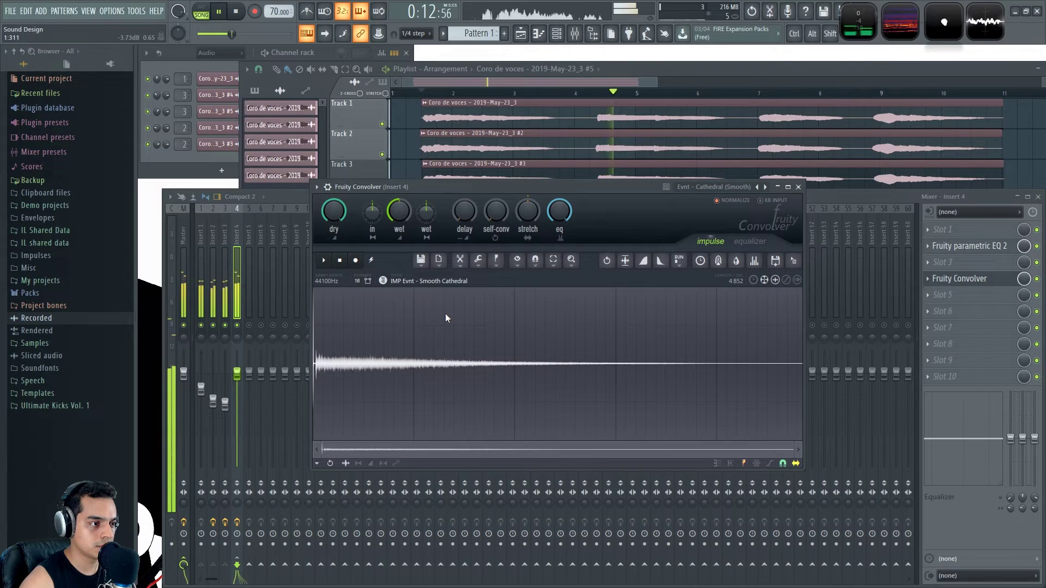
left_click_drag(462, 190, 459, 183)
Step: Lower the Fruity Convolver's dry level to -INF dB and play the arrangement to hear only the reverb
key("space")
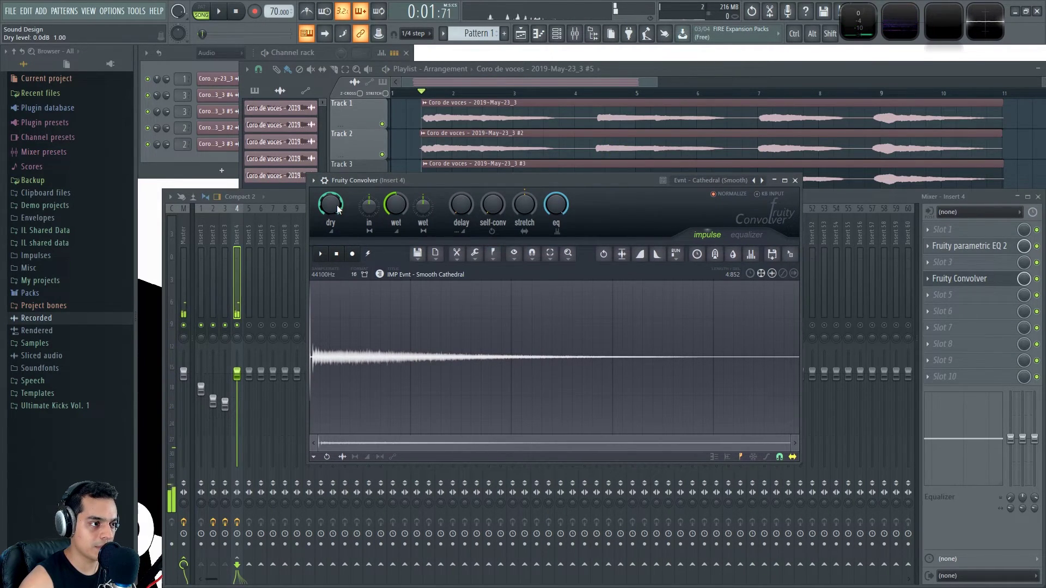
left_click_drag(330, 204, 330, 239)
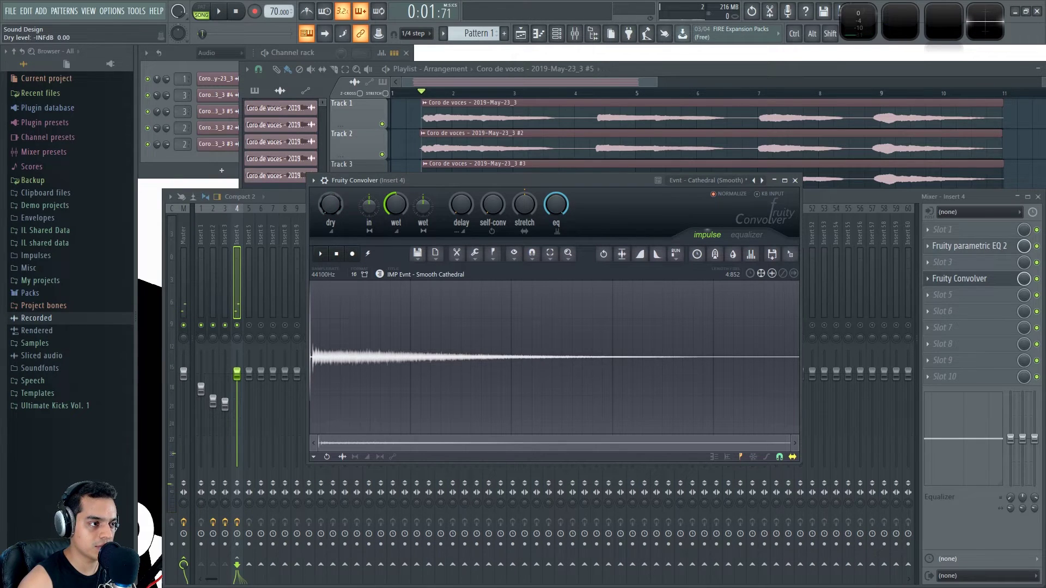
key("space")
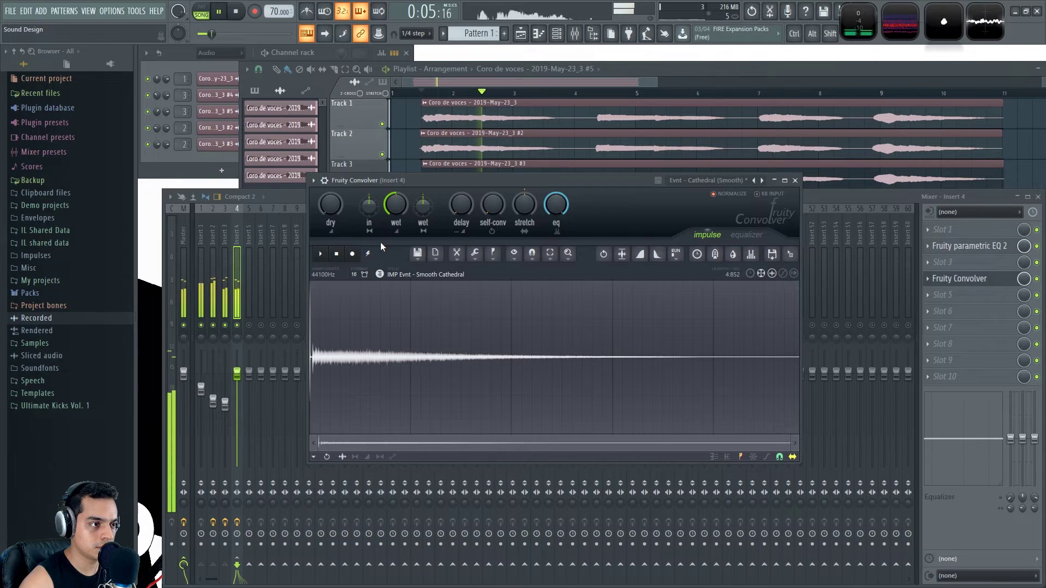
Step: Stop playback, raise the Fruity Convolver's dry level to about -10.7 dB and reposition its window
key("space")
left_click_drag(331, 208, 332, 168)
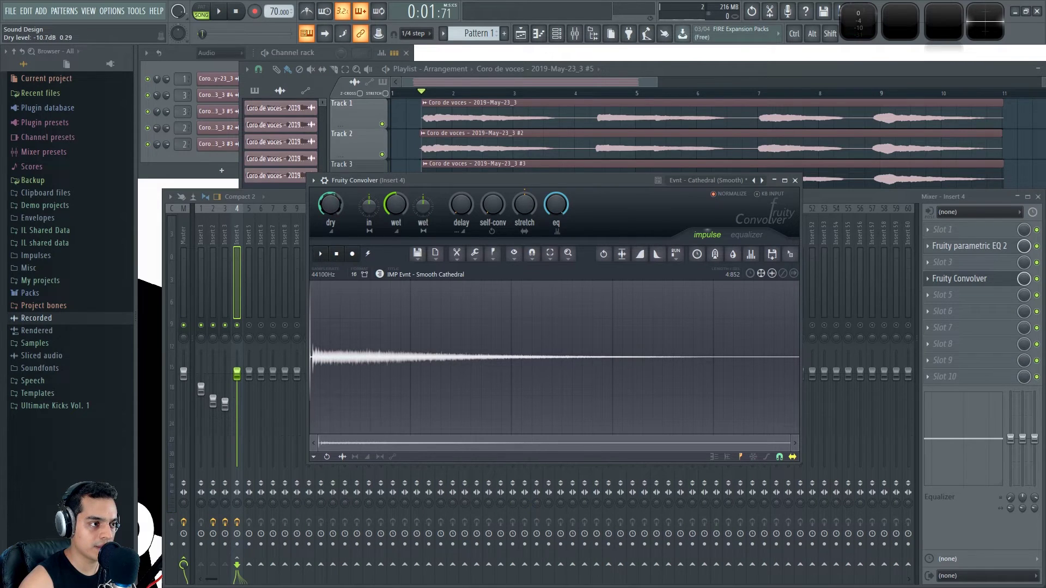
left_click_drag(412, 179, 390, 167)
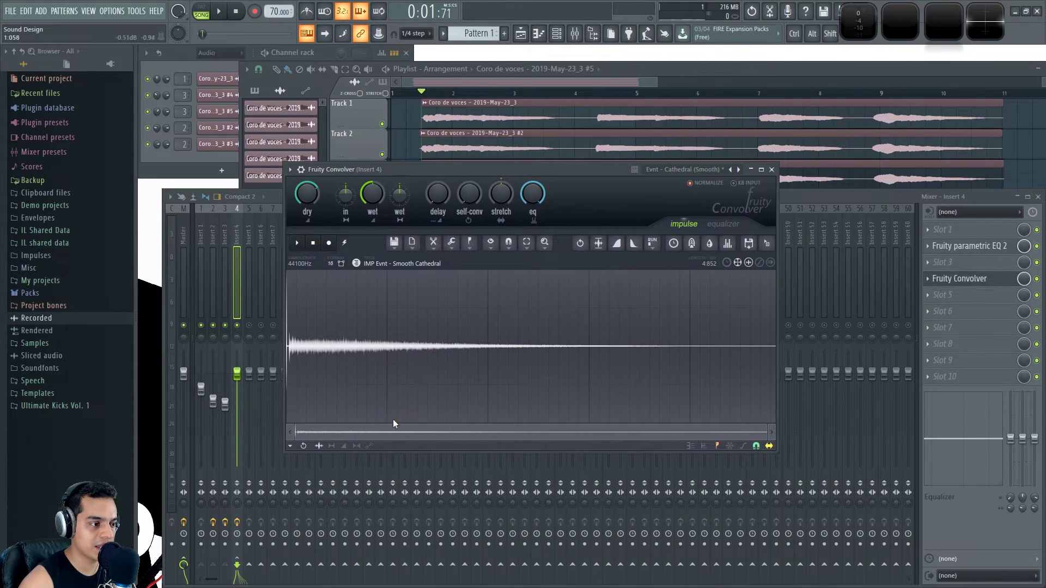
Step: Shape the impulse's envelope into a curved fade-in from silence at its start, auditioning the impulse before and after
left_click(345, 446)
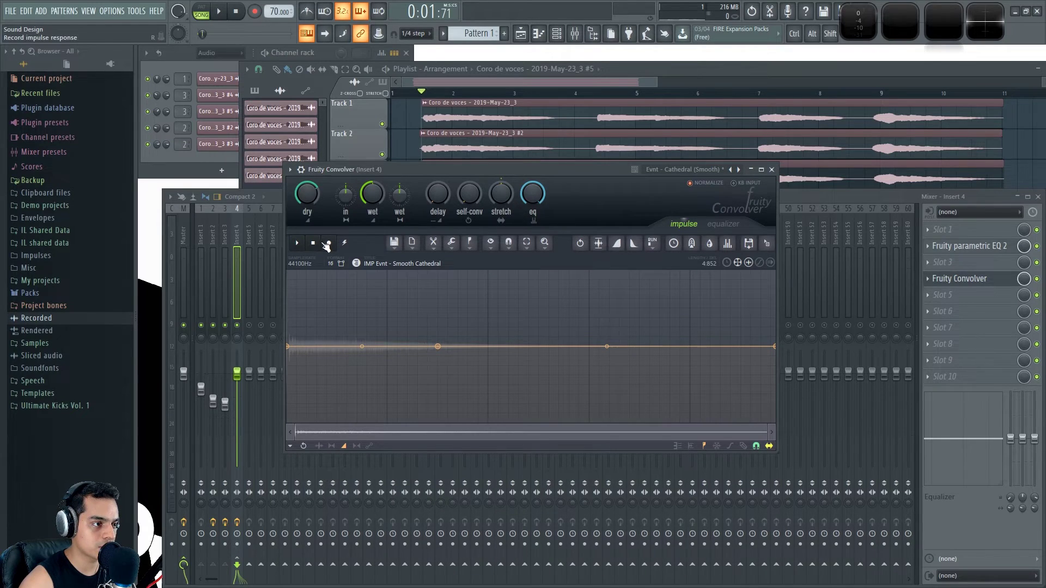
left_click(298, 242)
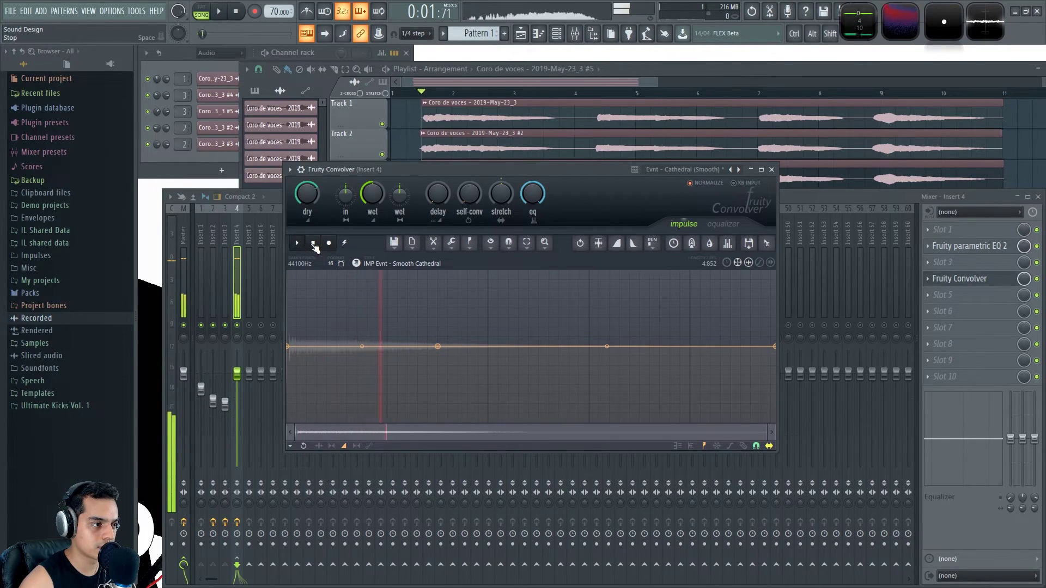
left_click_drag(290, 348, 288, 441)
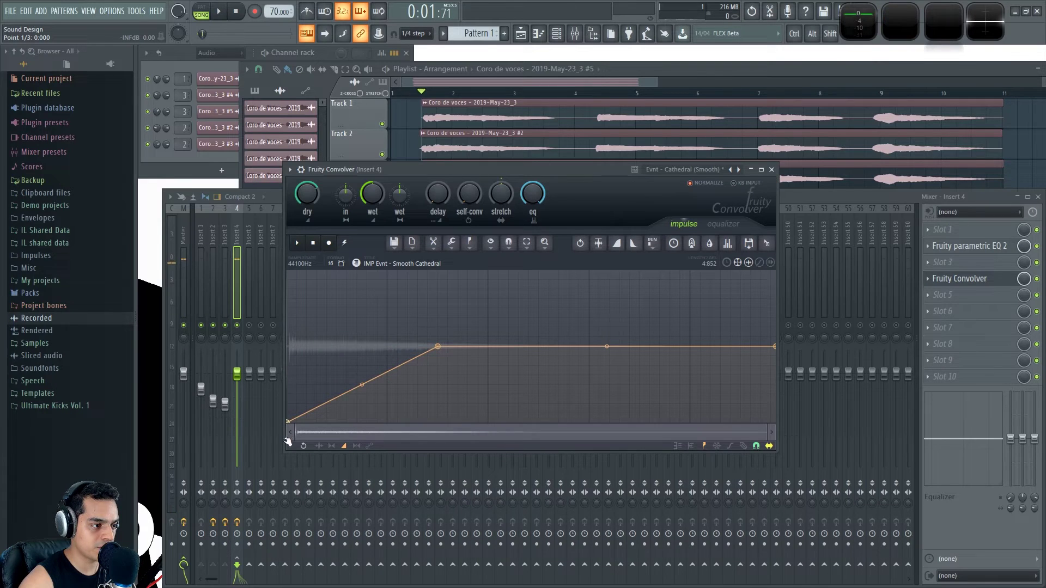
left_click(298, 243)
left_click_drag(374, 383, 374, 366)
left_click(317, 244)
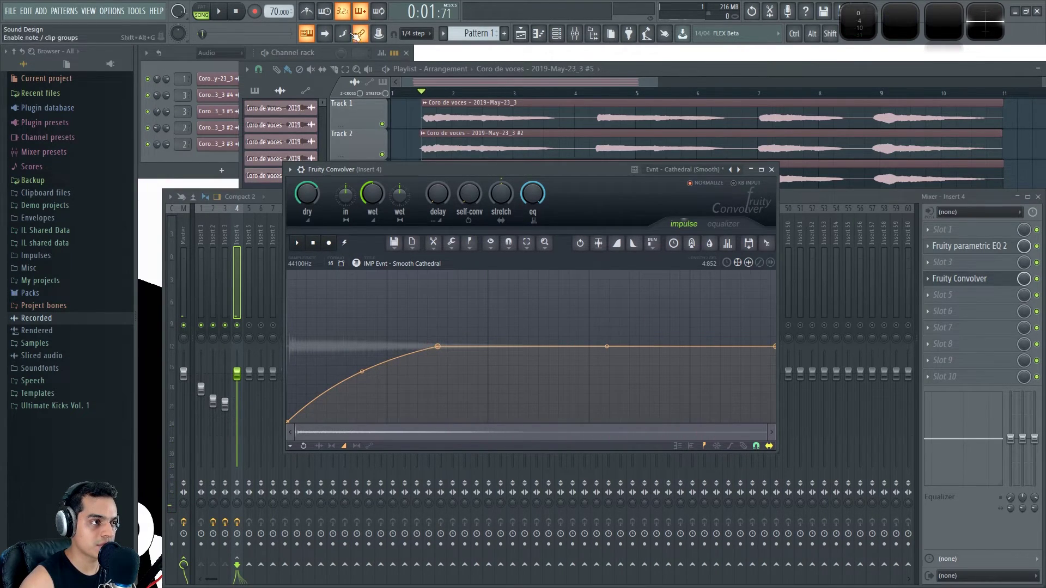
Step: Play the arrangement through the edited impulse and adjust the Fruity Convolver's dry level and wet stereo separation
key("space")
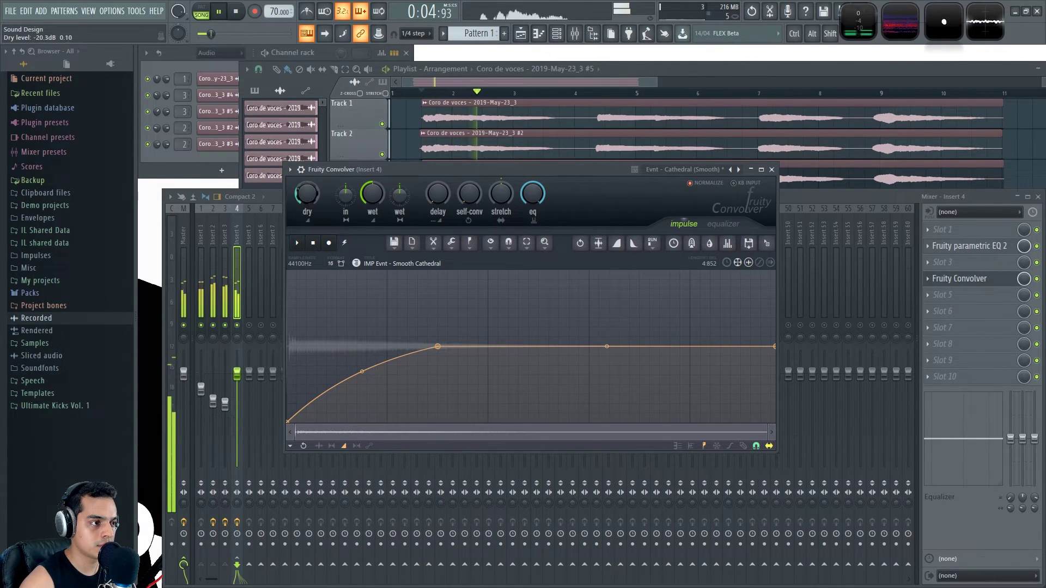
left_click_drag(372, 201, 400, 213)
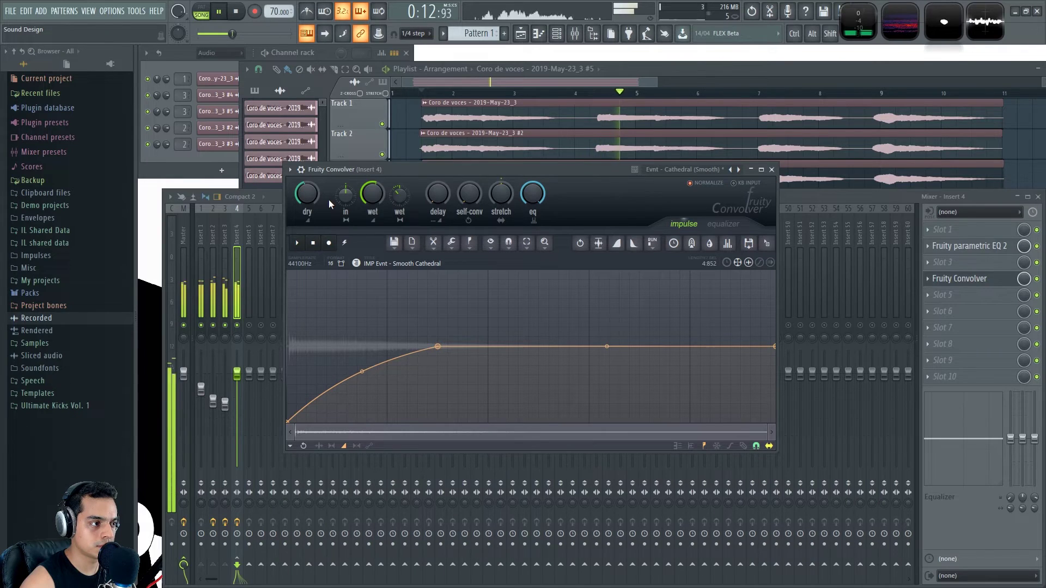
Step: Review the effect chains of Inserts 1 to 4 in the mixer while the arrangement plays
left_click(200, 227)
left_click(210, 228)
left_click(223, 227)
left_click(234, 227)
left_click(214, 228)
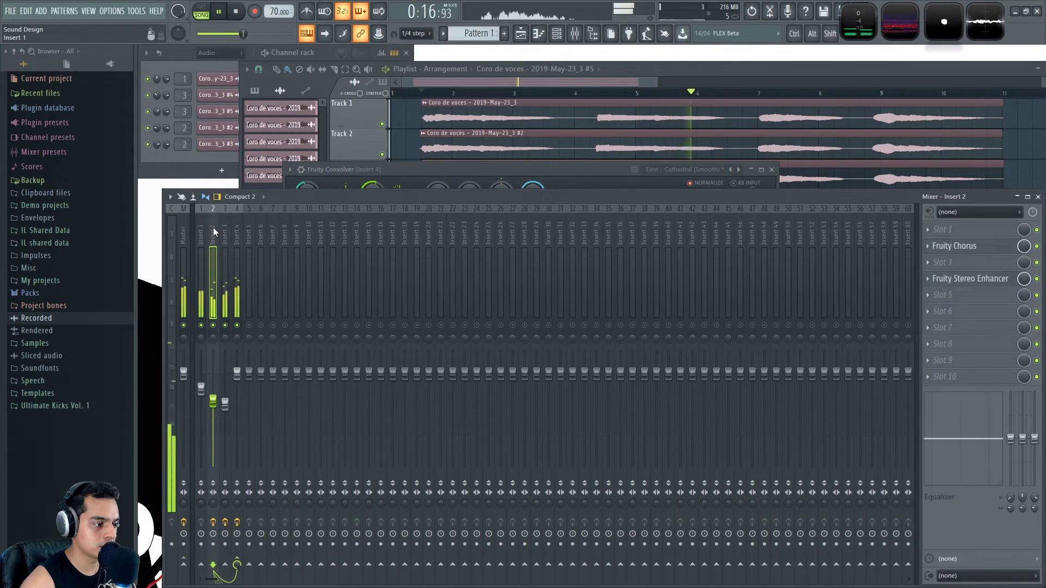
left_click(204, 228)
left_click(236, 228)
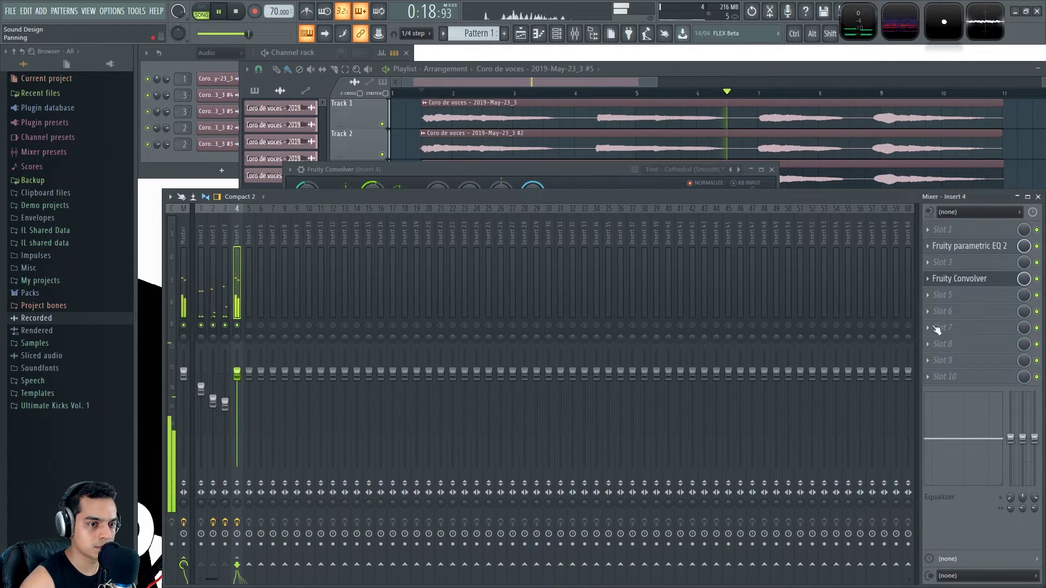
Step: Reopen Insert 4's Fruity Convolver, audition it with the dry level at -INF dB, and raise dry to about -12.5 dB
left_click(993, 279)
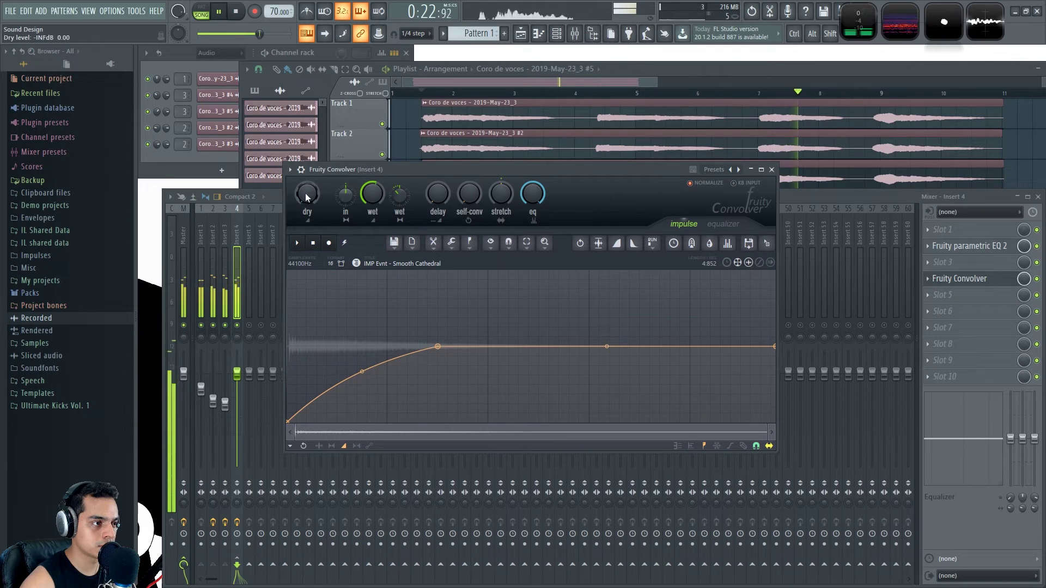
left_click_drag(306, 194, 307, 229)
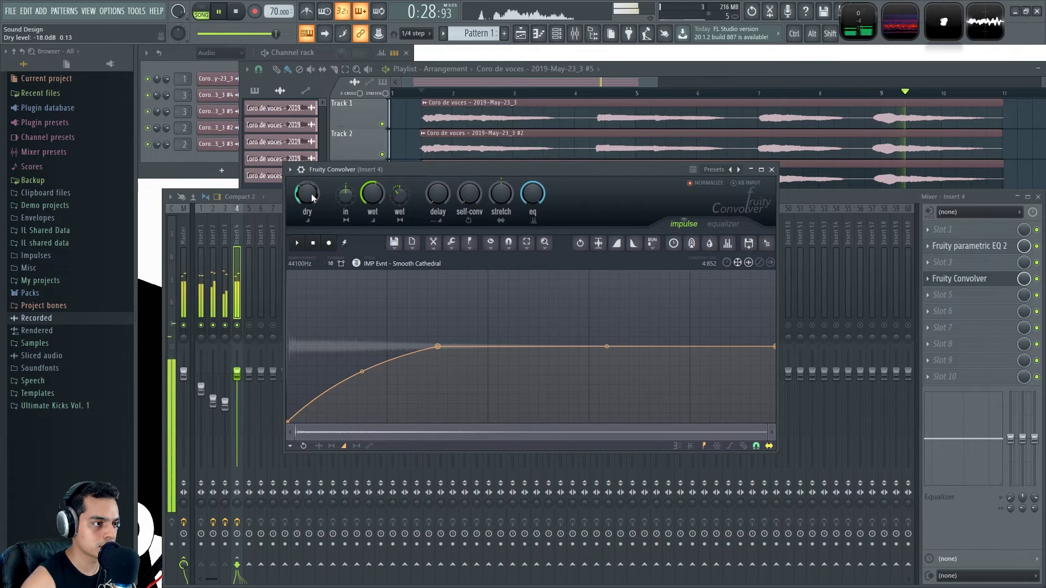
left_click_drag(312, 198, 312, 186)
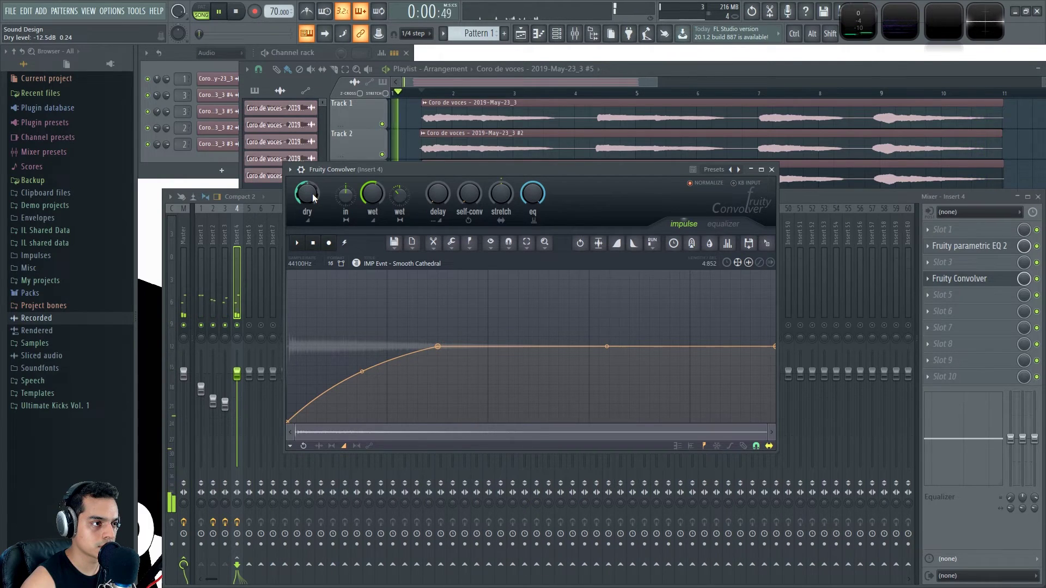
key("space")
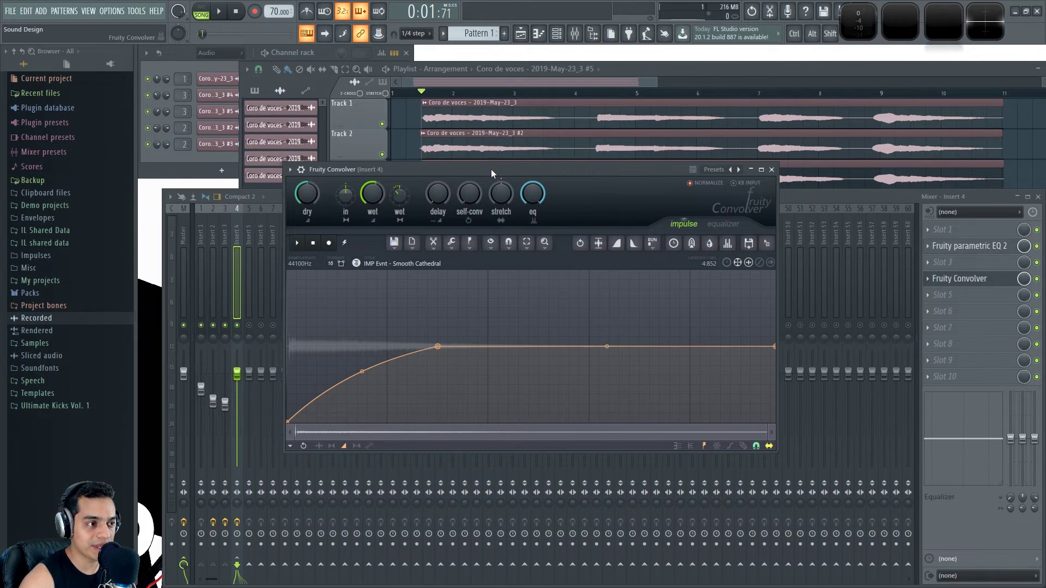
Step: Put away the Fruity Convolver window and return to Insert 4 in the mixer
left_click_drag(491, 170, 486, 173)
left_click(745, 173)
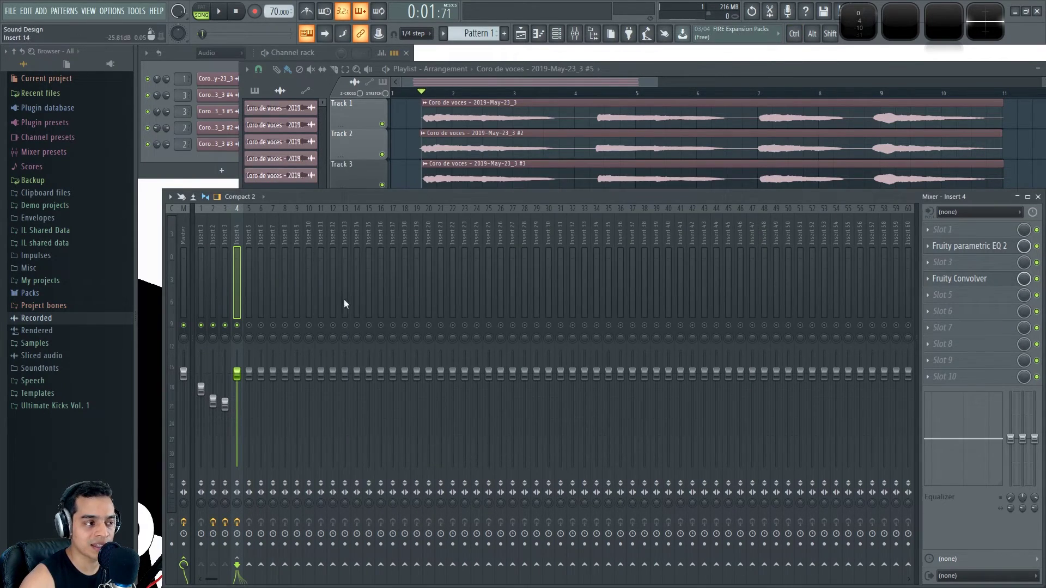
left_click(260, 235)
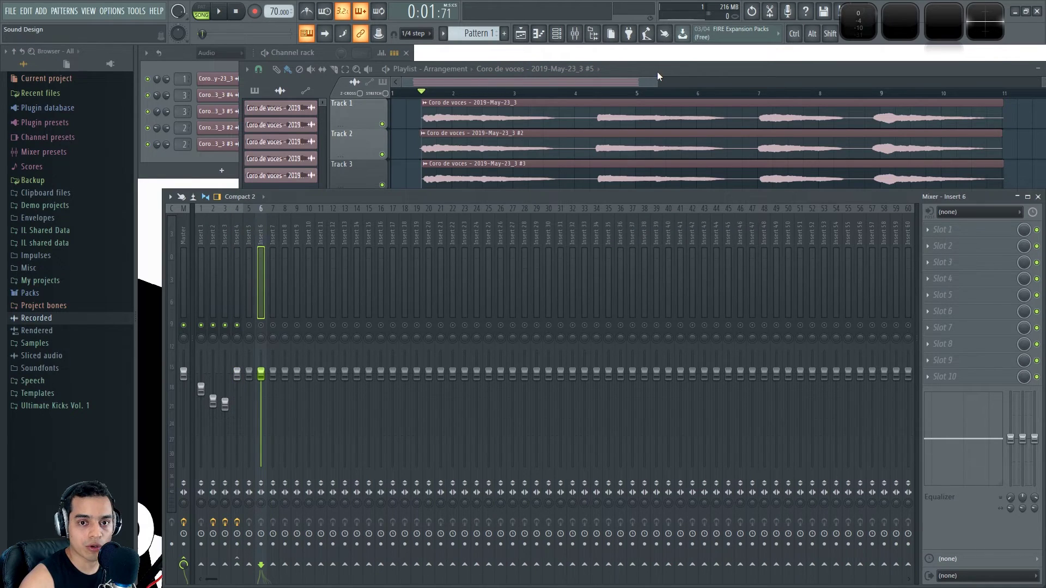
left_click(243, 230)
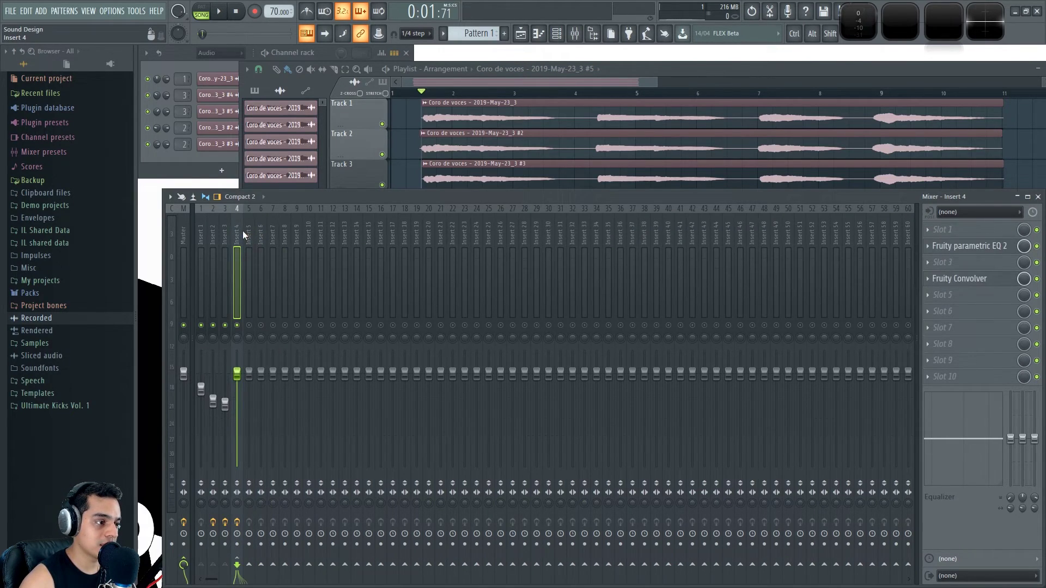
left_click(249, 230)
left_click(243, 234)
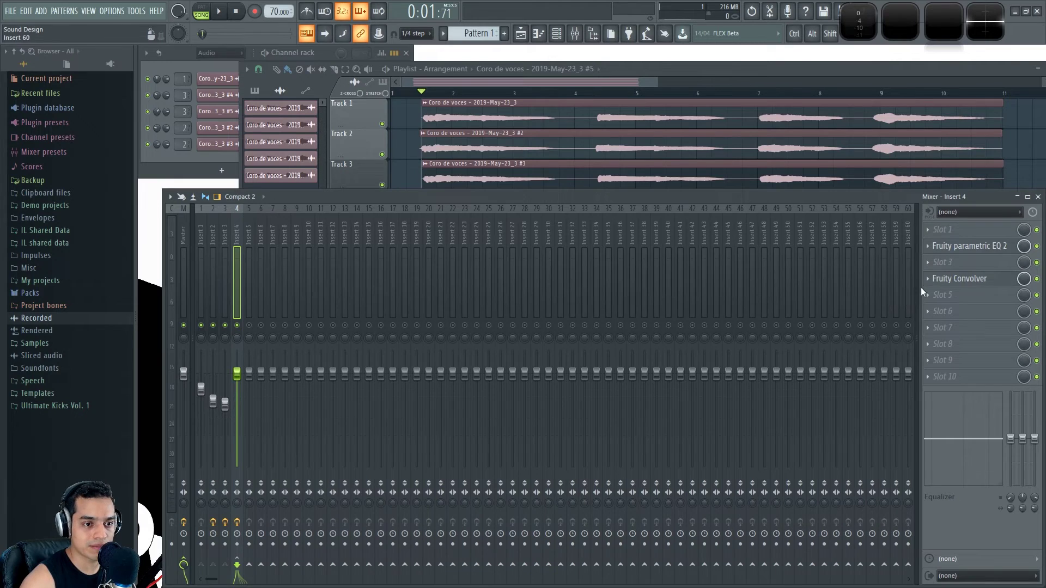
Step: Move all five voice clips in the playlist down one track to free Track 1
left_click(1027, 159)
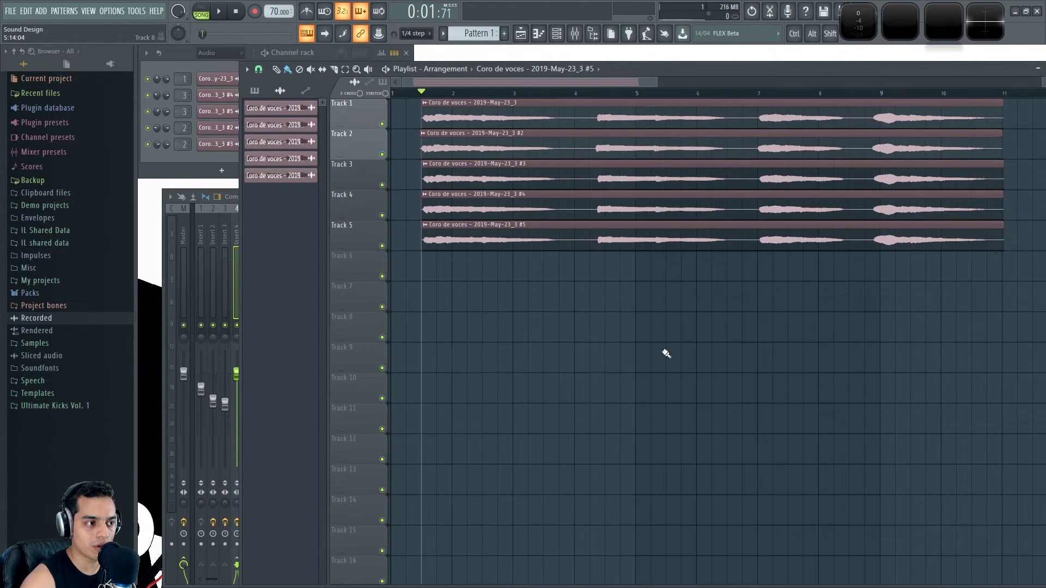
scroll(547, 201, "up", 2)
left_click_drag(457, 82, 412, 92)
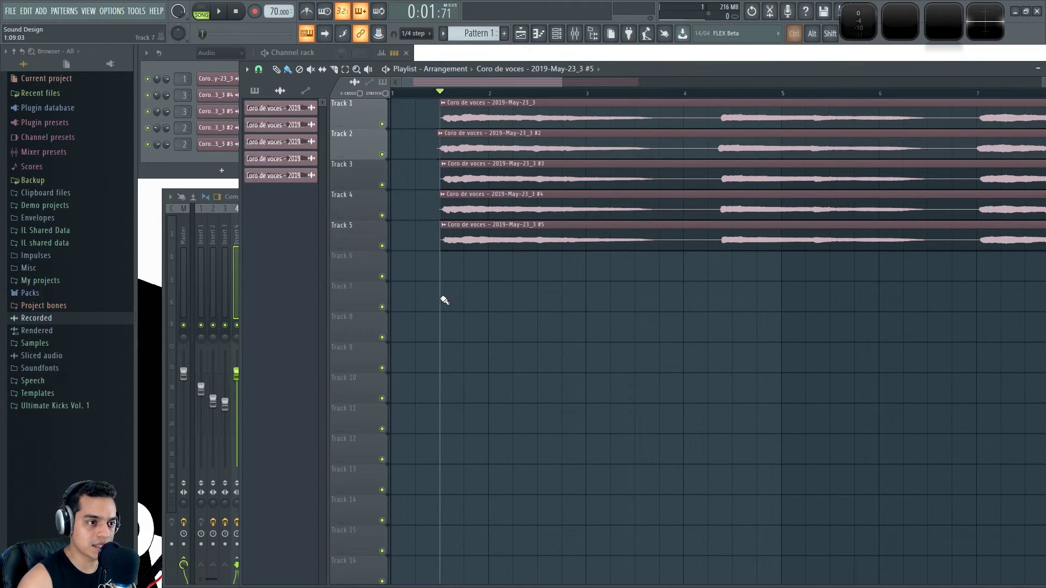
scroll(444, 300, "down", 4)
left_click_drag(752, 312, 418, 144)
scroll(414, 109, "up", 2)
left_click(477, 117, "ctrl")
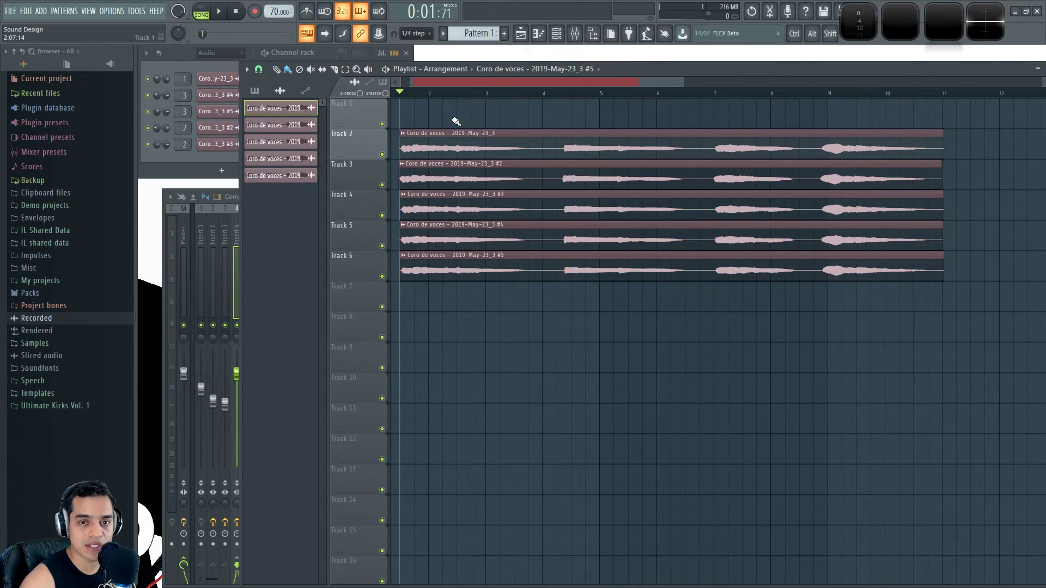
scroll(456, 119, "up", 2)
left_click_drag(444, 82, 426, 82)
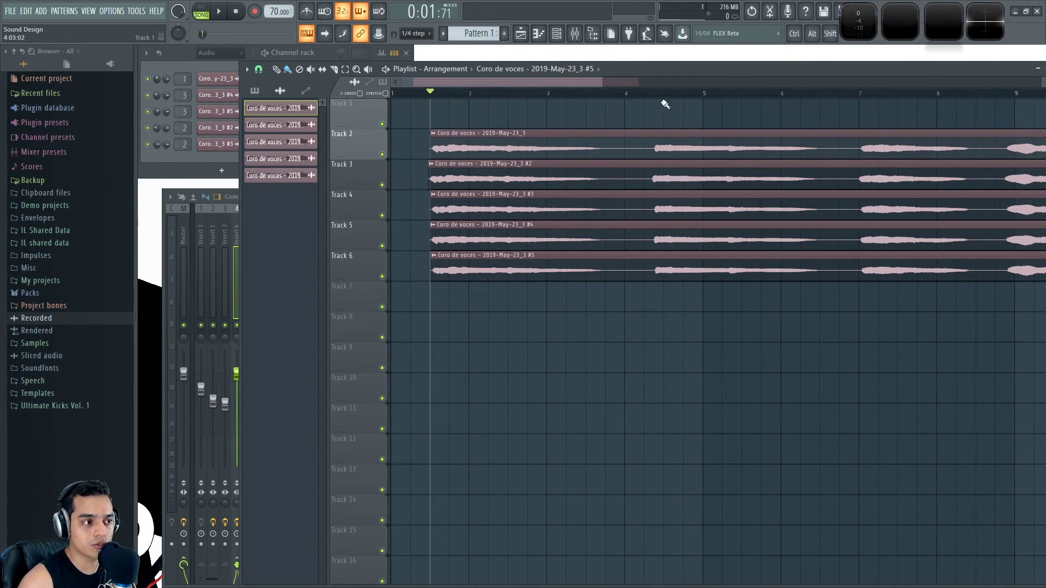
Step: Place a copy of the original voice clip on Track 1, aligned with the other clips, and make it unique
key("F9")
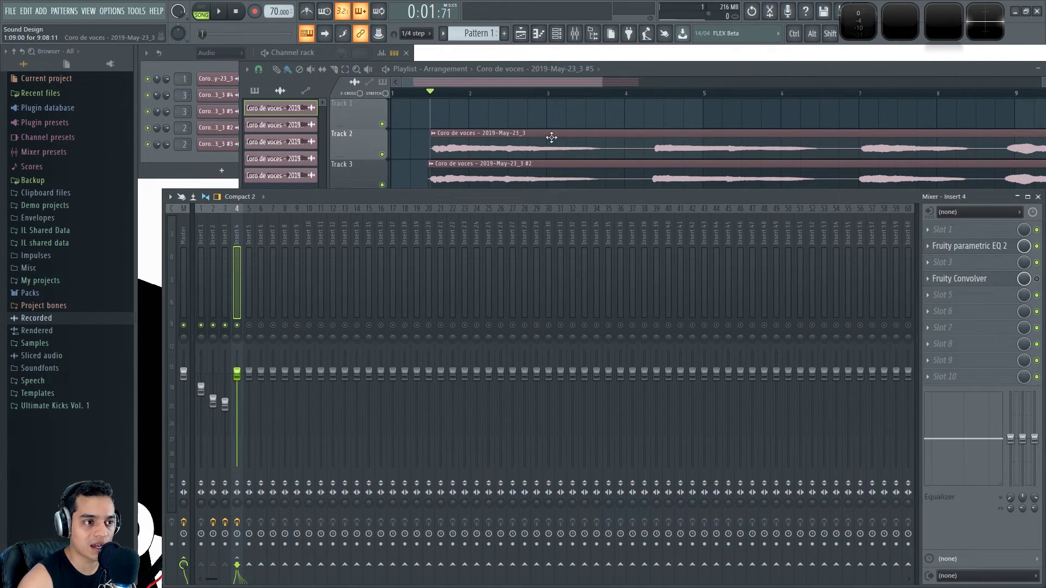
left_click(202, 238)
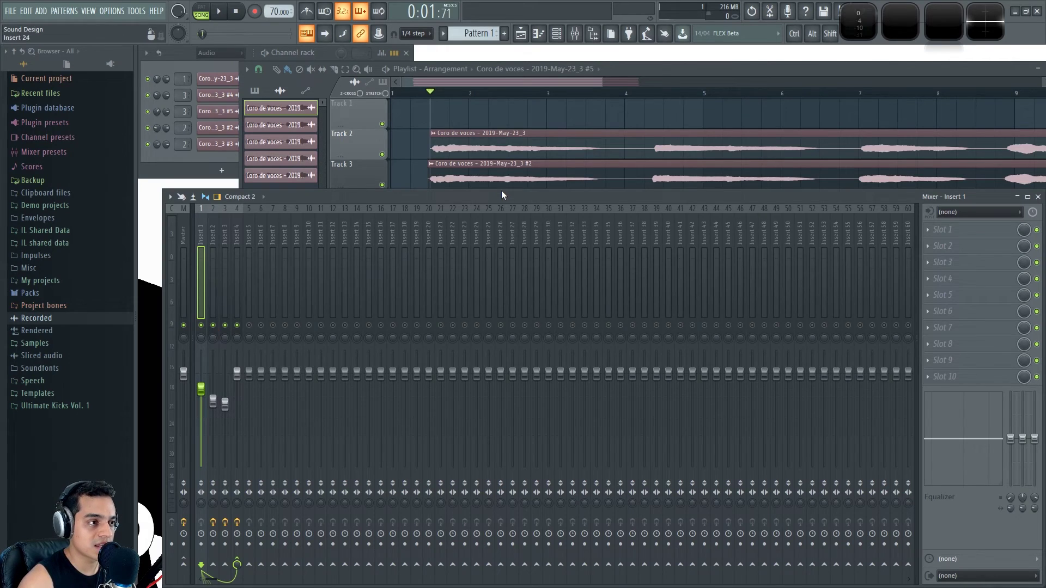
left_click(476, 141)
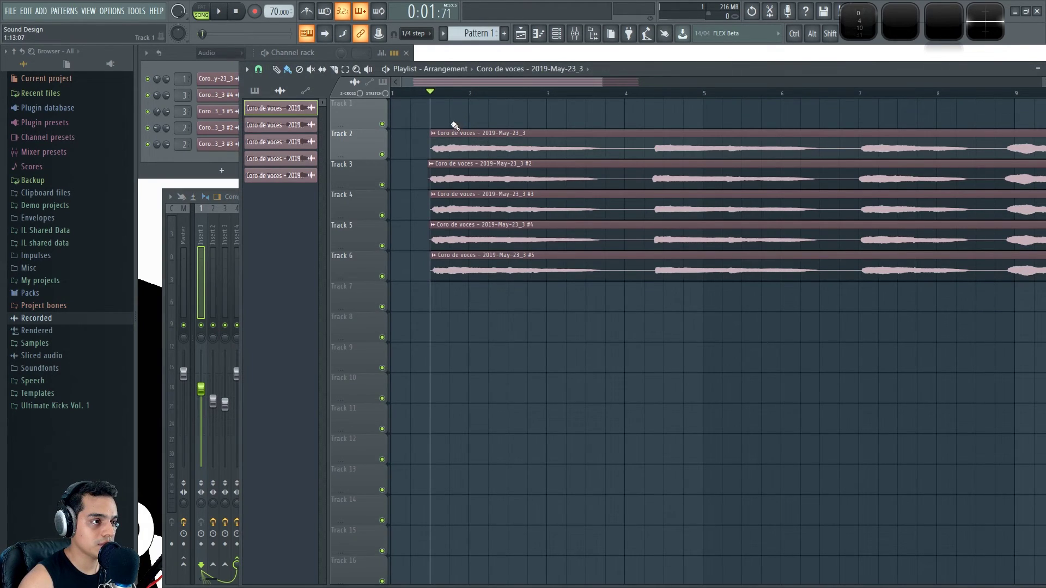
left_click(436, 112)
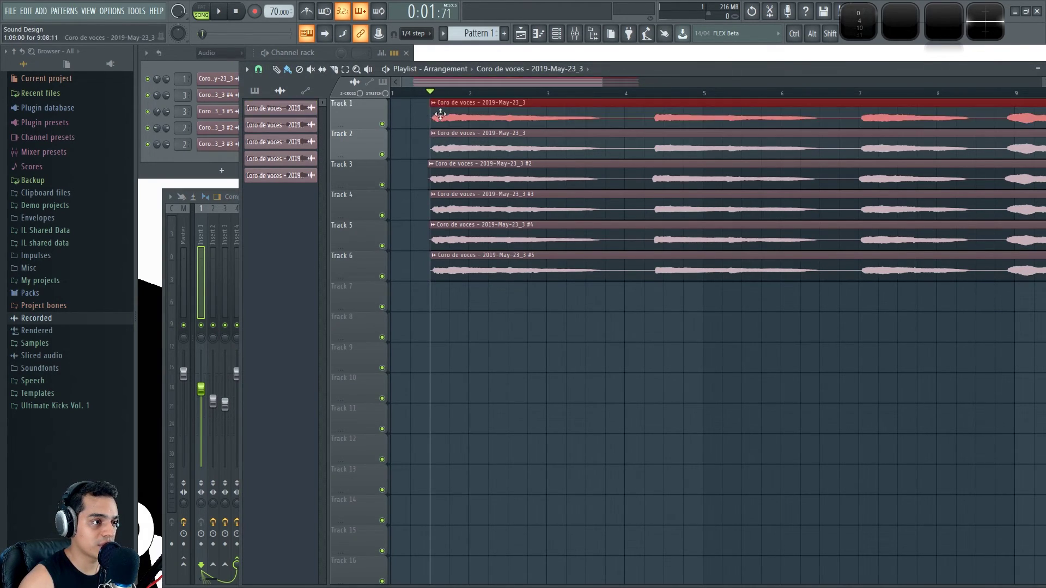
left_click(433, 103)
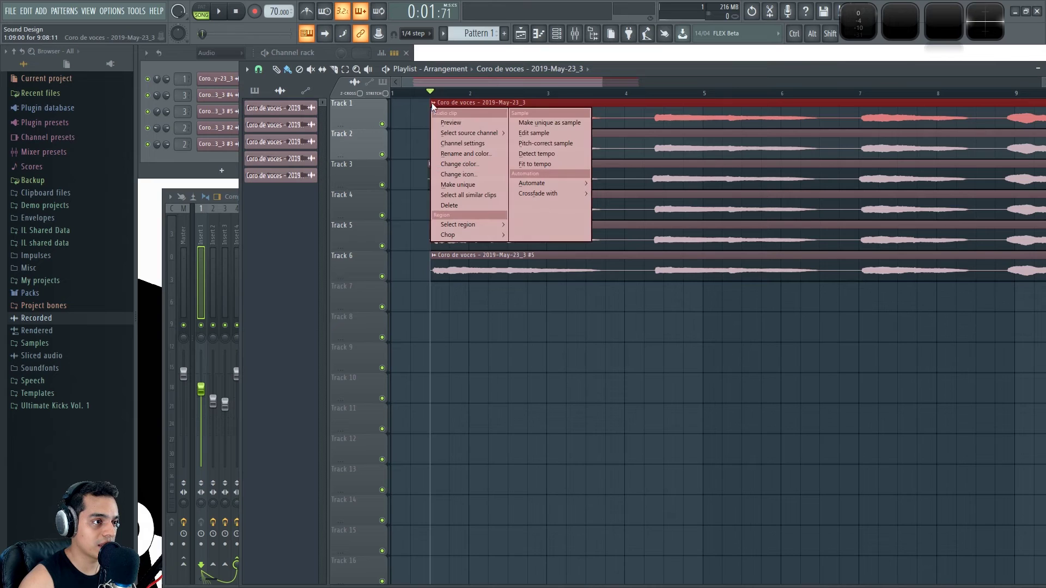
left_click(461, 184)
left_click(458, 116)
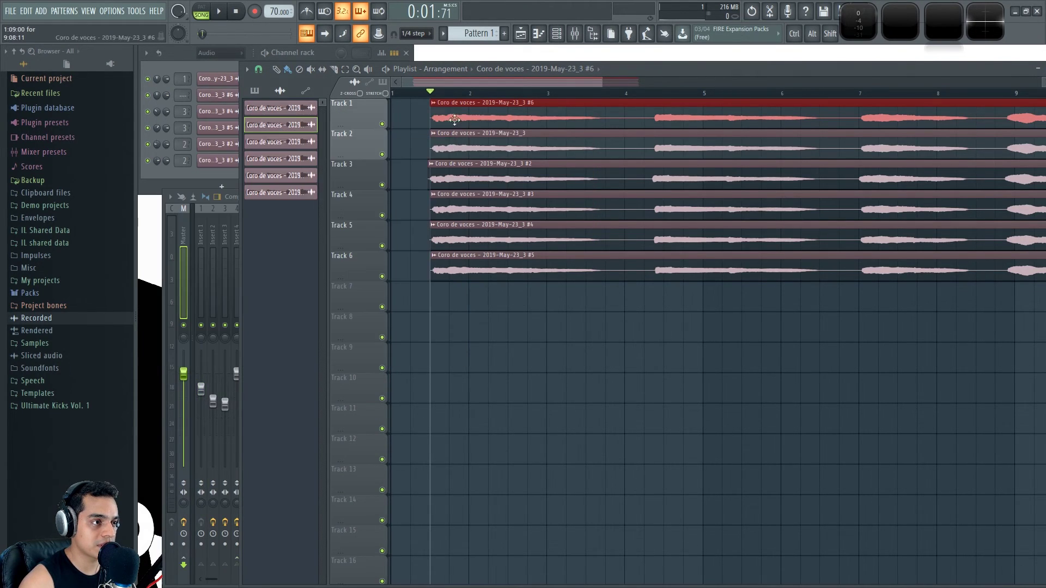
Step: Mute the mixer inserts and play the arrangement to hear only the unprocessed voice clip on Track 1
left_click(212, 335)
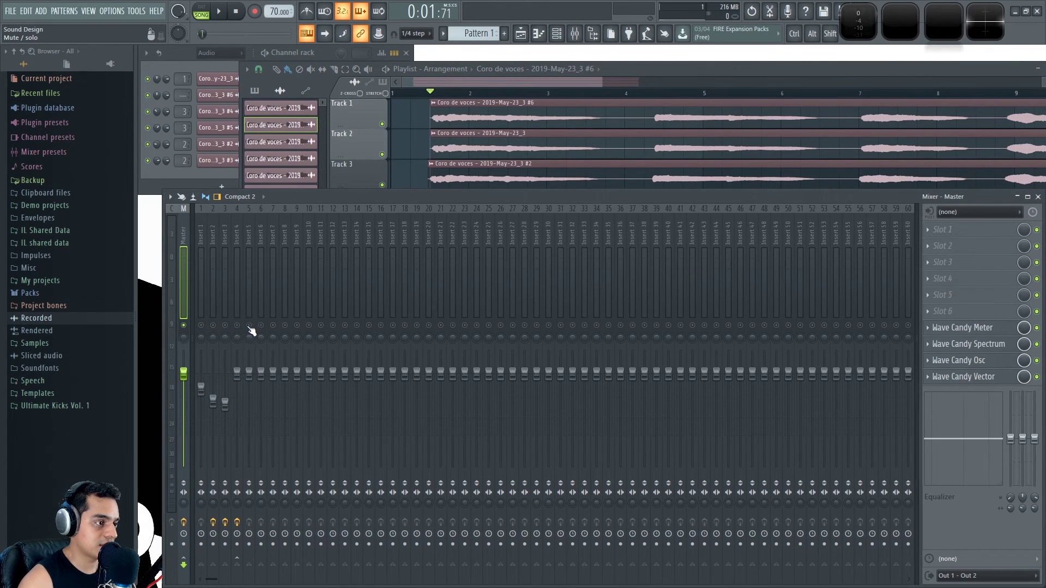
key("space")
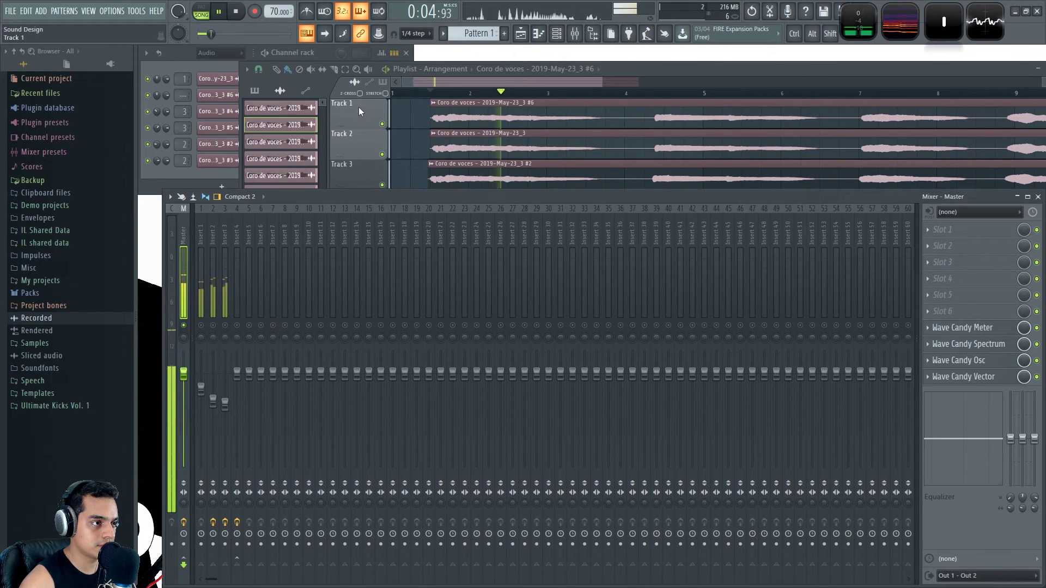
key("space")
Step: Mute playlist Track 1, re-enable the mixer inserts and play the processed choir for comparison
left_click(382, 124)
left_click(201, 326)
left_click(213, 326)
key("space")
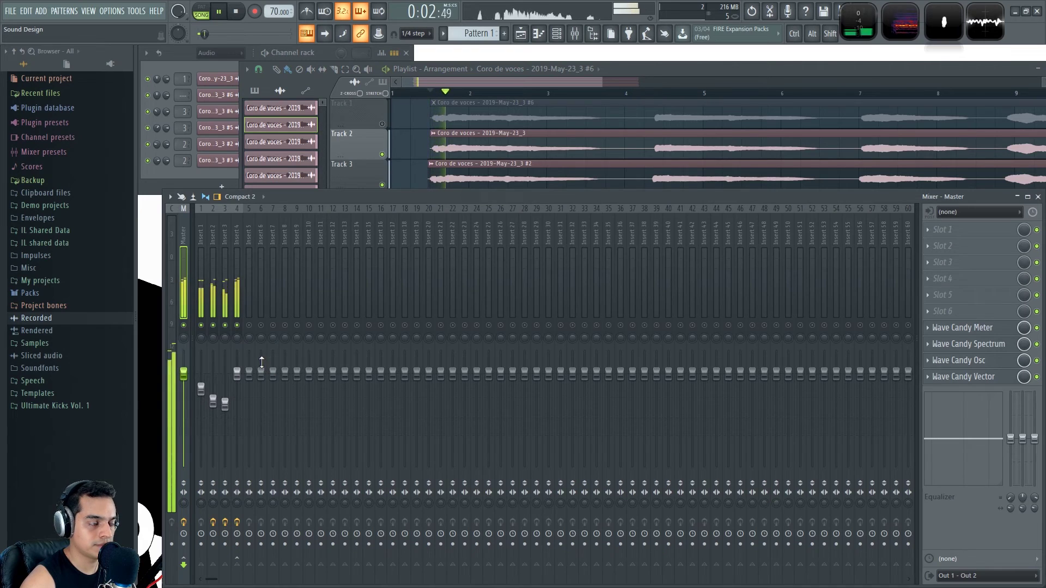
left_click(236, 230)
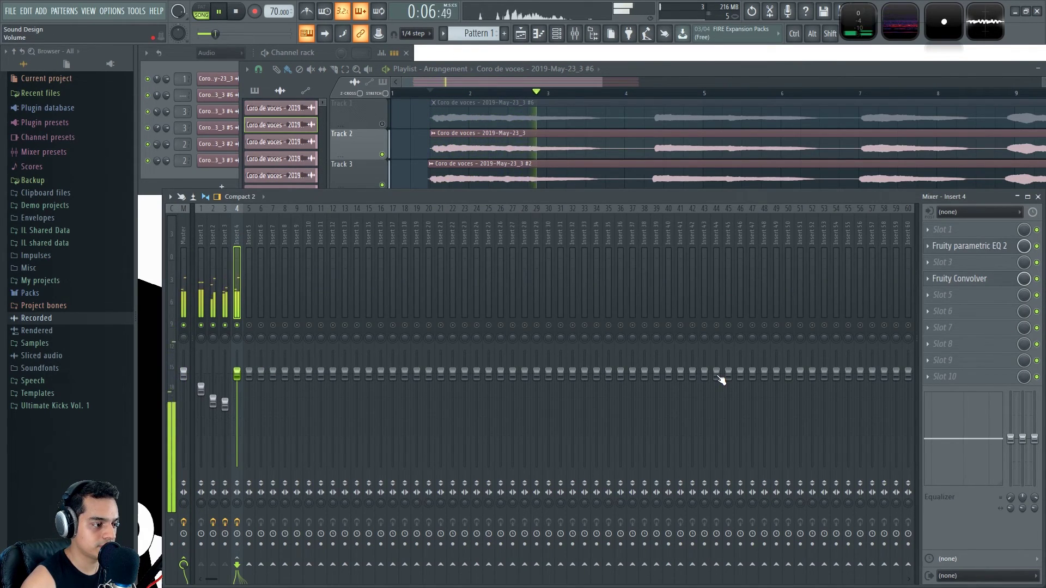
key("F9")
scroll(539, 356, "down", 2)
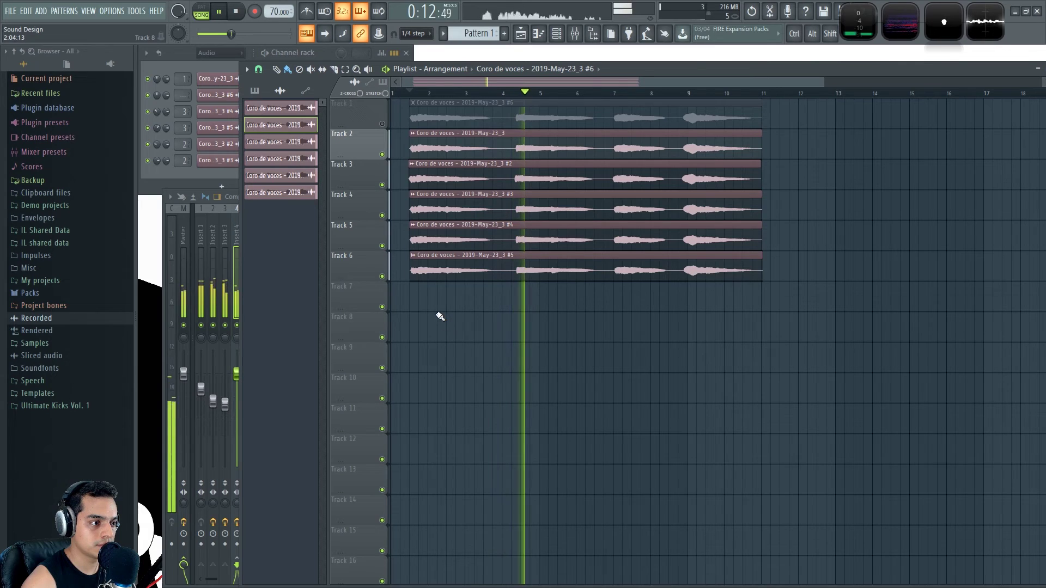
scroll(419, 308, "up", 2)
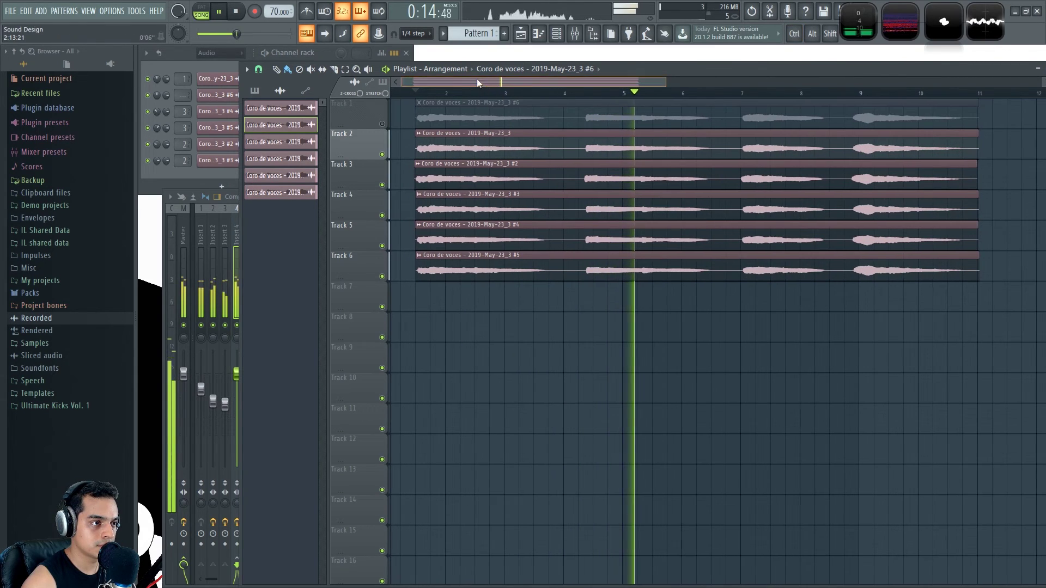
scroll(457, 348, "up", 2)
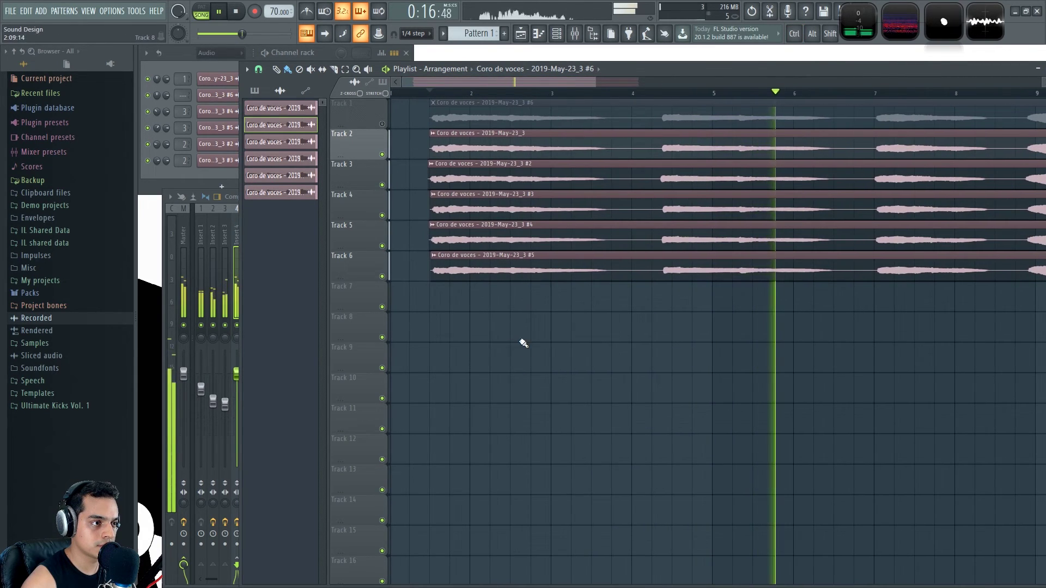
Step: Play the processed choir through to the end of the clips and stop playback
scroll(566, 334, "down", 2)
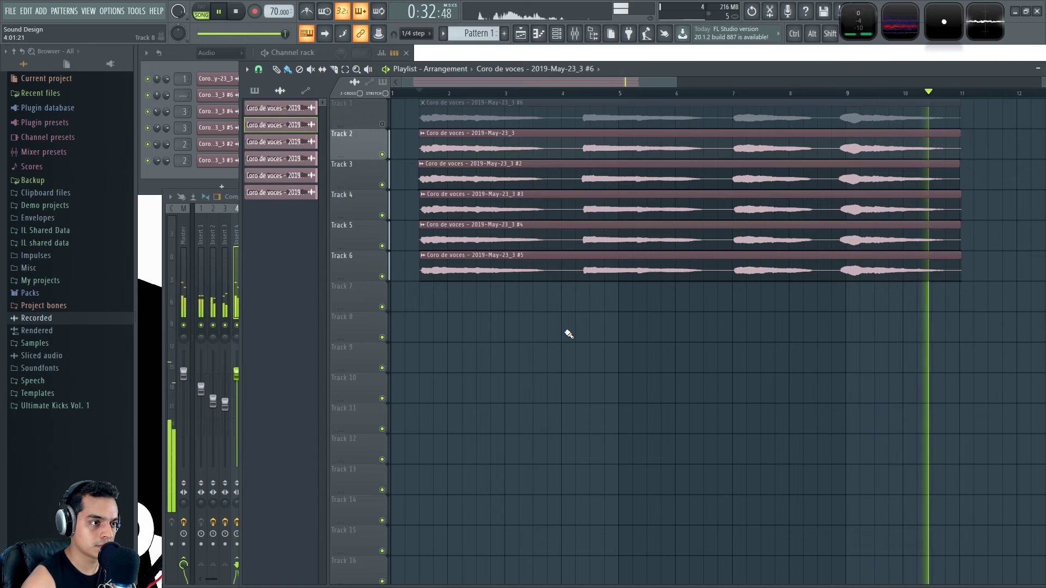
key("space")
key("F9")
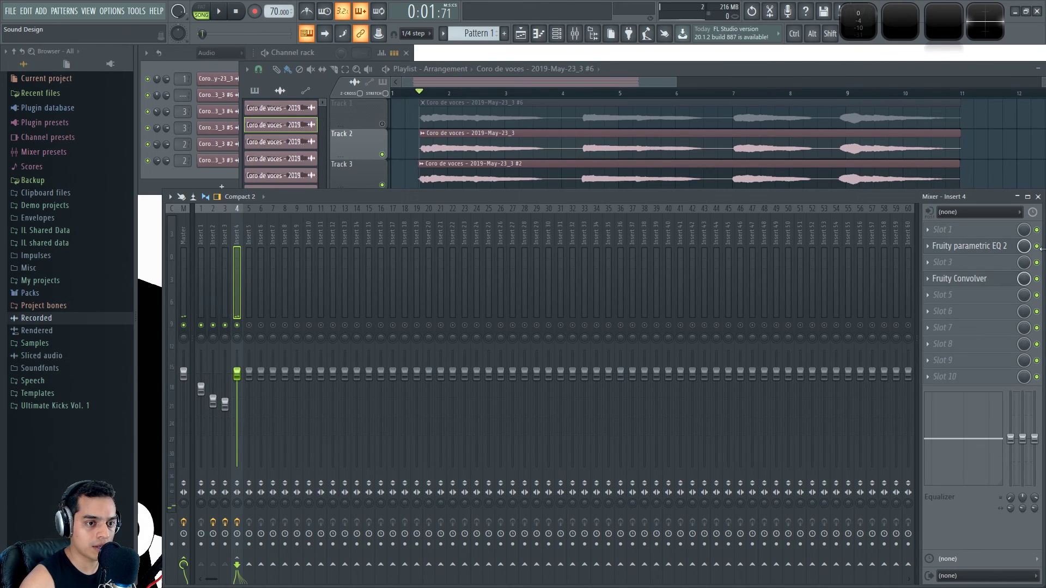
key("F5")
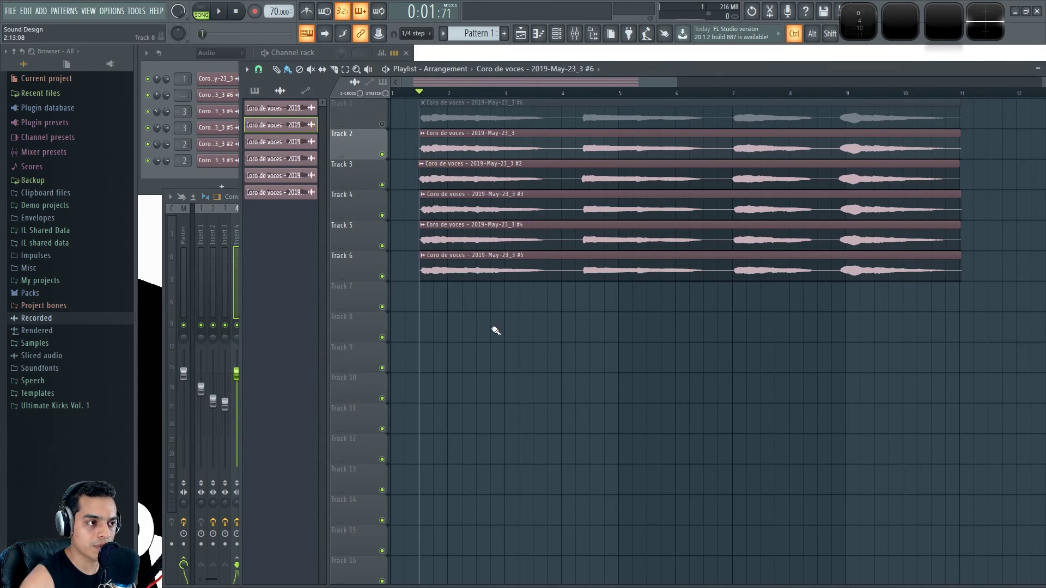
Step: Slice the voice clips on Tracks 2 to 6 before the second, third and fourth phrases
scroll(495, 331, "up", 1)
left_click_drag(495, 84, 402, 76)
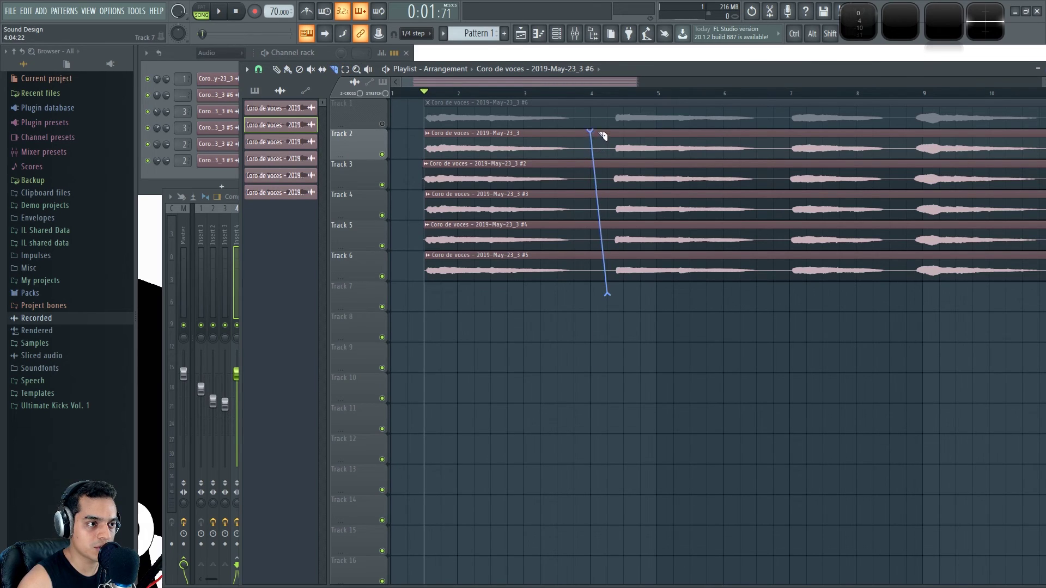
left_click_drag(603, 136, 605, 137)
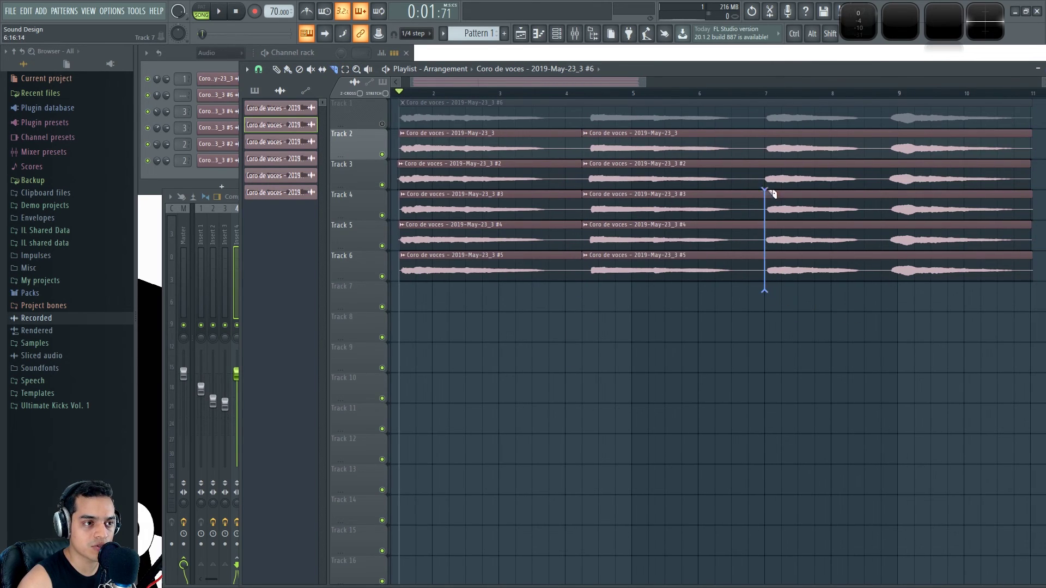
left_click_drag(765, 130, 764, 131)
left_click_drag(785, 181, 801, 122)
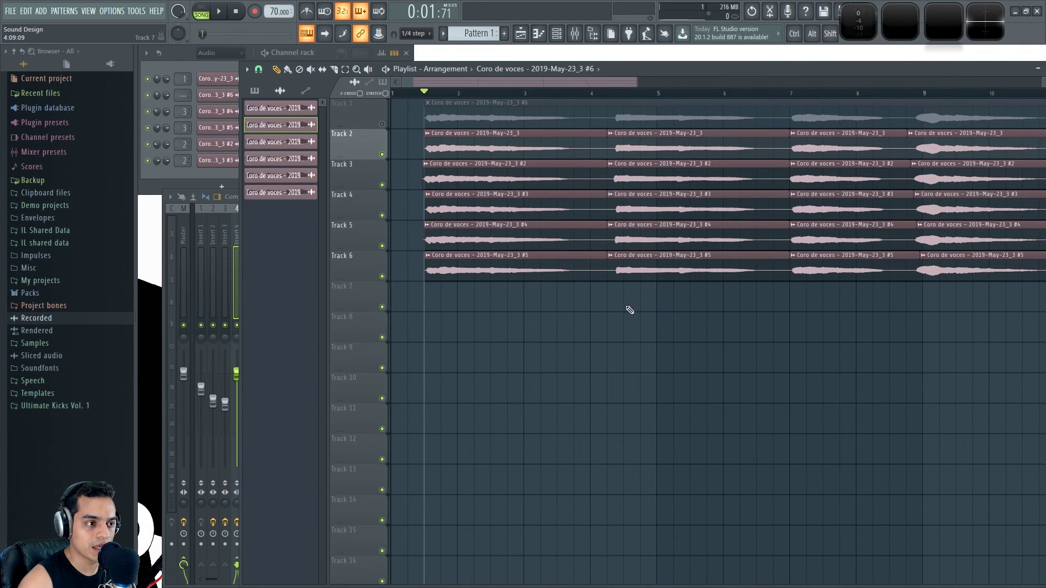
Step: Mute the second and fourth phrase slices on Tracks 2 to 6 and re-enable Track 1 with the dry voice
left_click_drag(665, 304, 674, 144)
scroll(899, 381, "down", 3)
left_click_drag(859, 320, 846, 143)
scroll(545, 305, "up", 2)
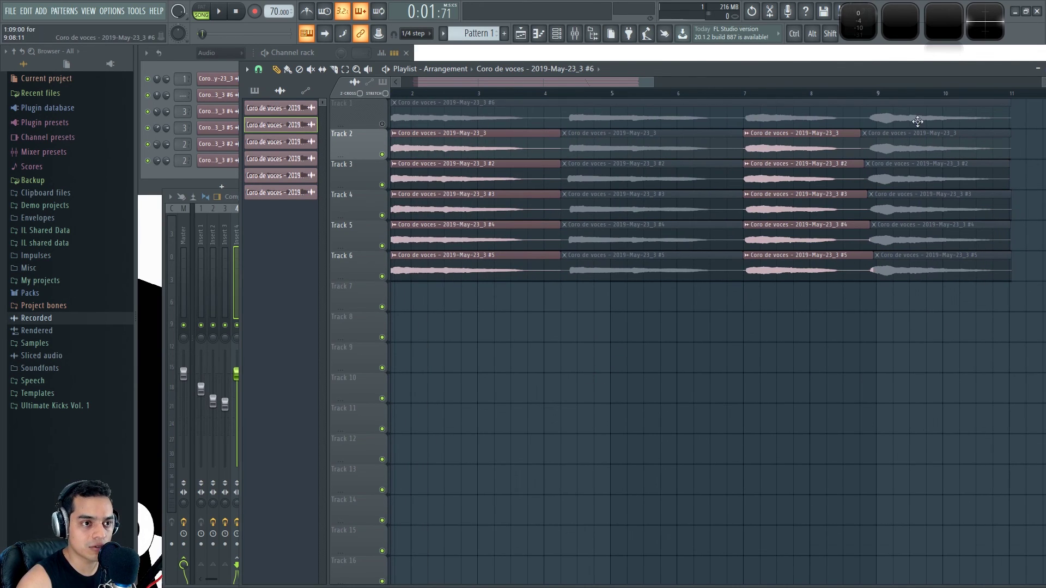
scroll(678, 334, "up", 2)
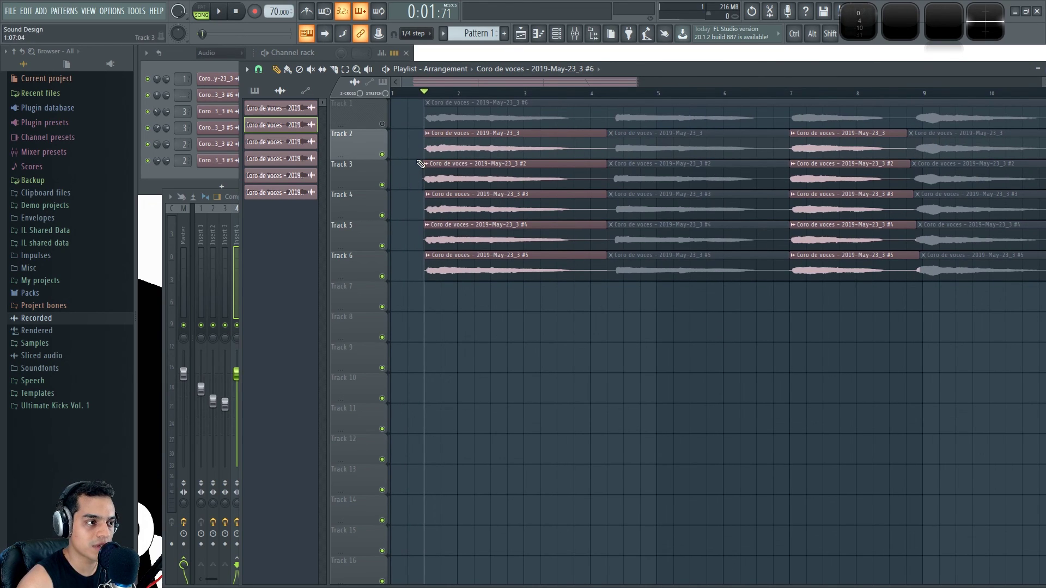
left_click(383, 124)
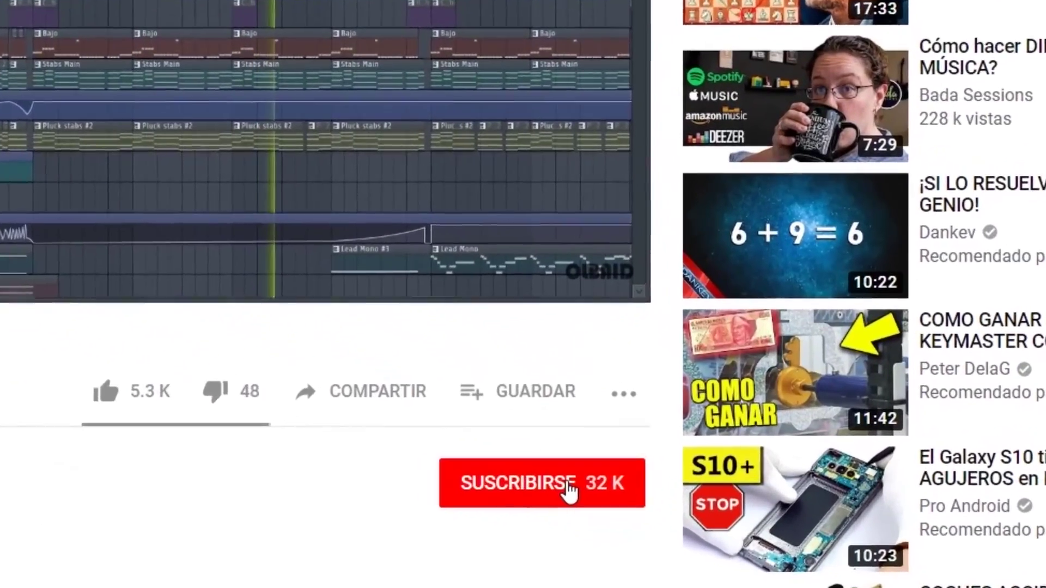
Step: Switch to the YouTube video page, subscribe to the channel and turn on its notifications
left_click(569, 488)
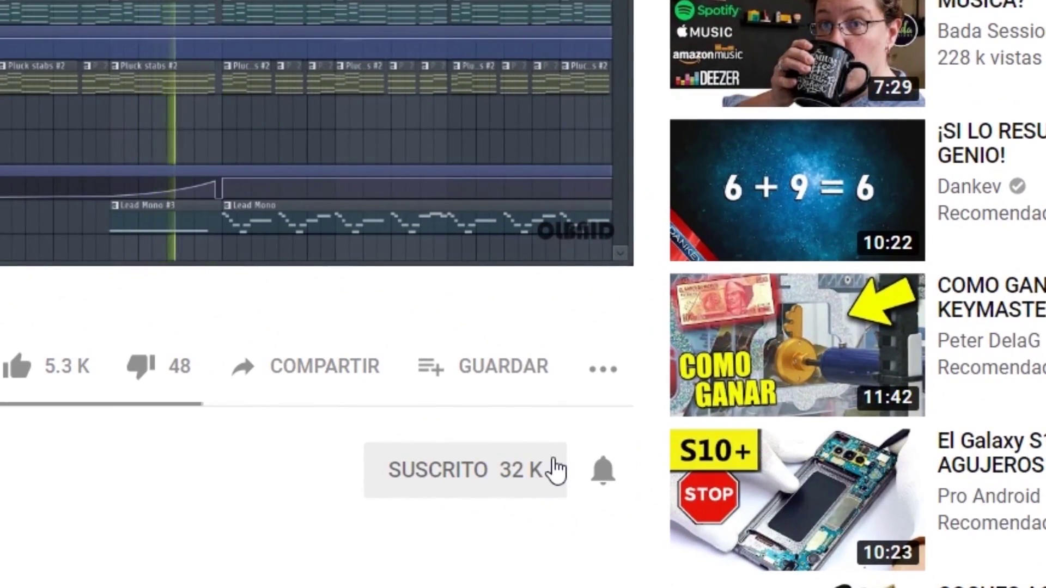
left_click(604, 473)
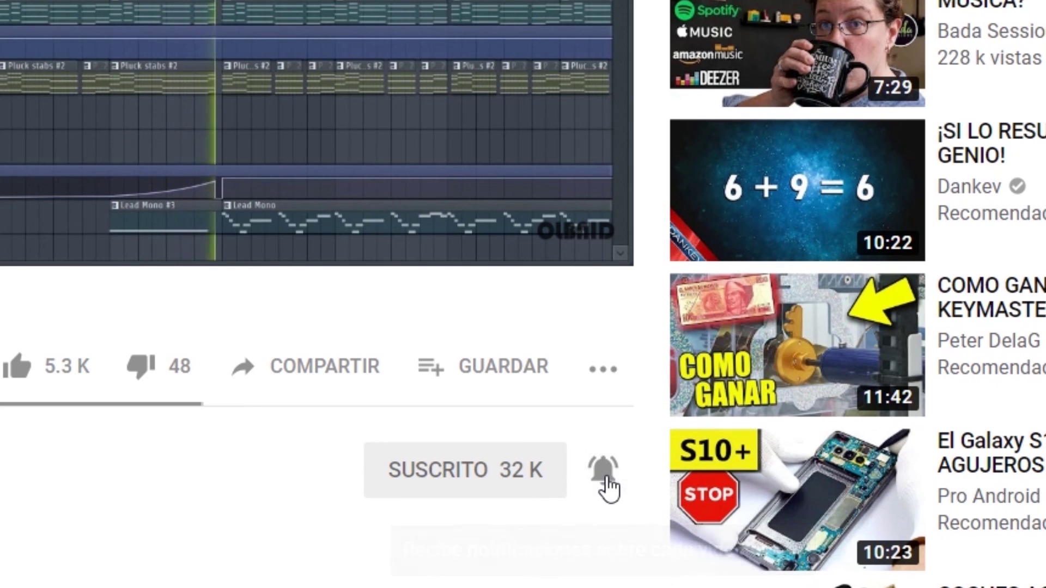